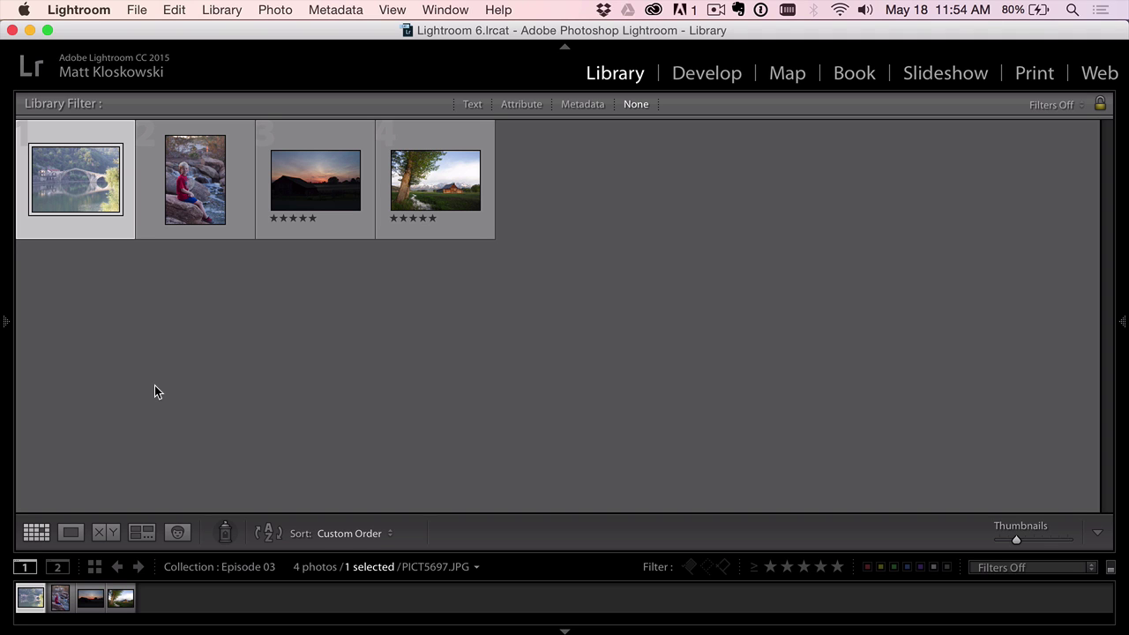
# - Switch to Safari, look through the ON1 Photos articles down to "Your Photo… Our Look (Episode 2)", and return to Lightroom
pyautogui.press('super+Tab')
pyautogui.press('super+Tab')
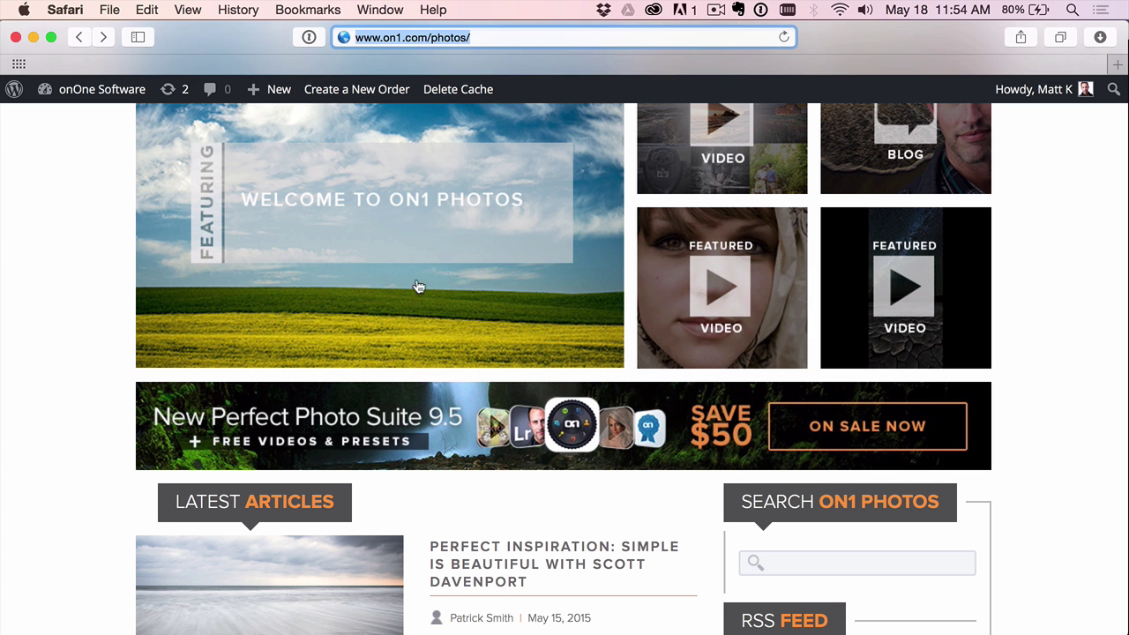
pyautogui.scroll(-10, 360, 368)
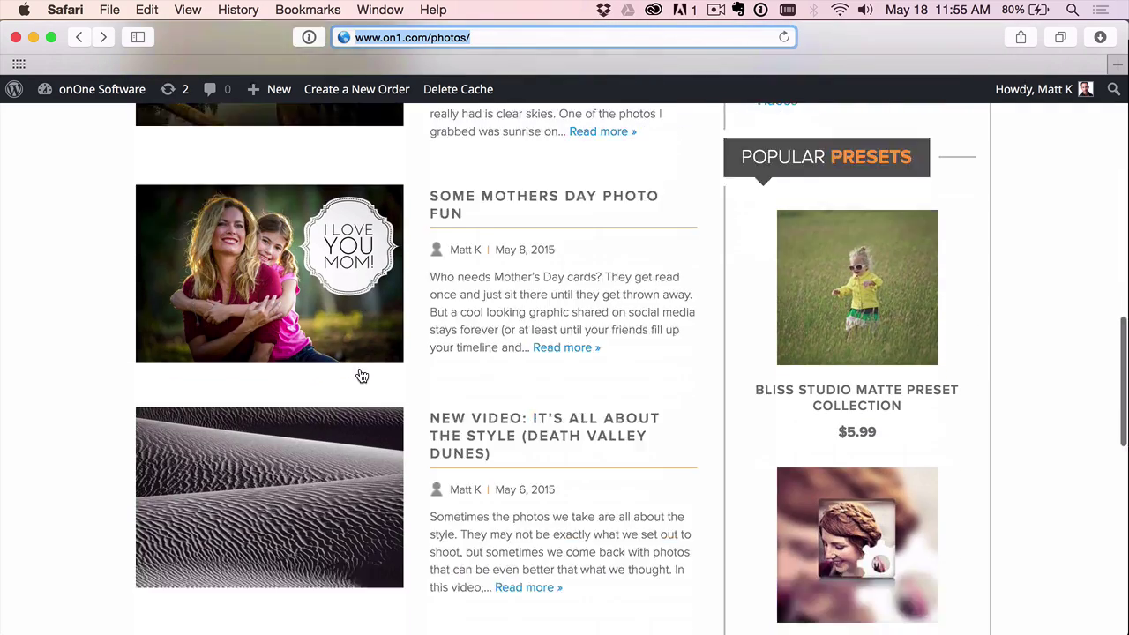
pyautogui.scroll(-5, 362, 376)
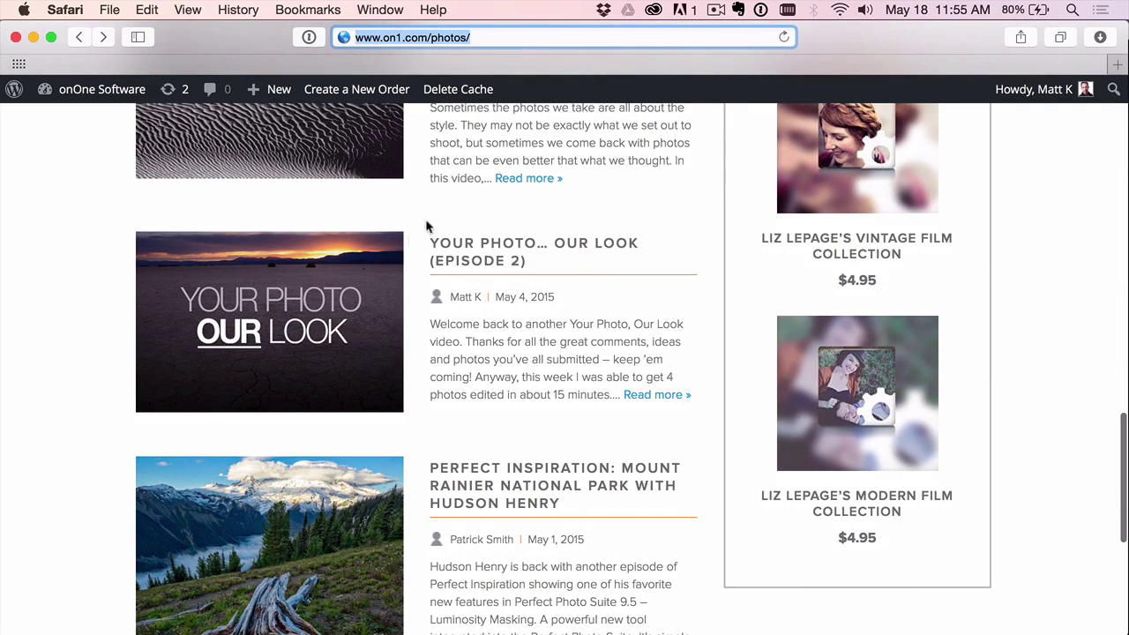
pyautogui.scroll(16, 474, 164)
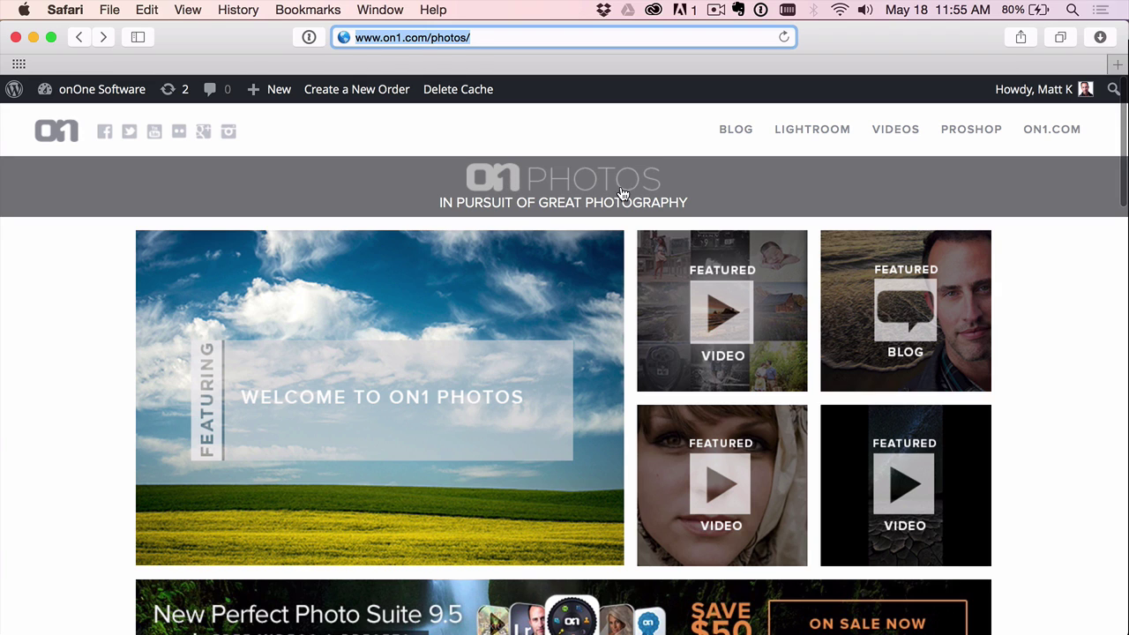
pyautogui.scroll(-10, 504, 267)
pyautogui.scroll(-6, 505, 270)
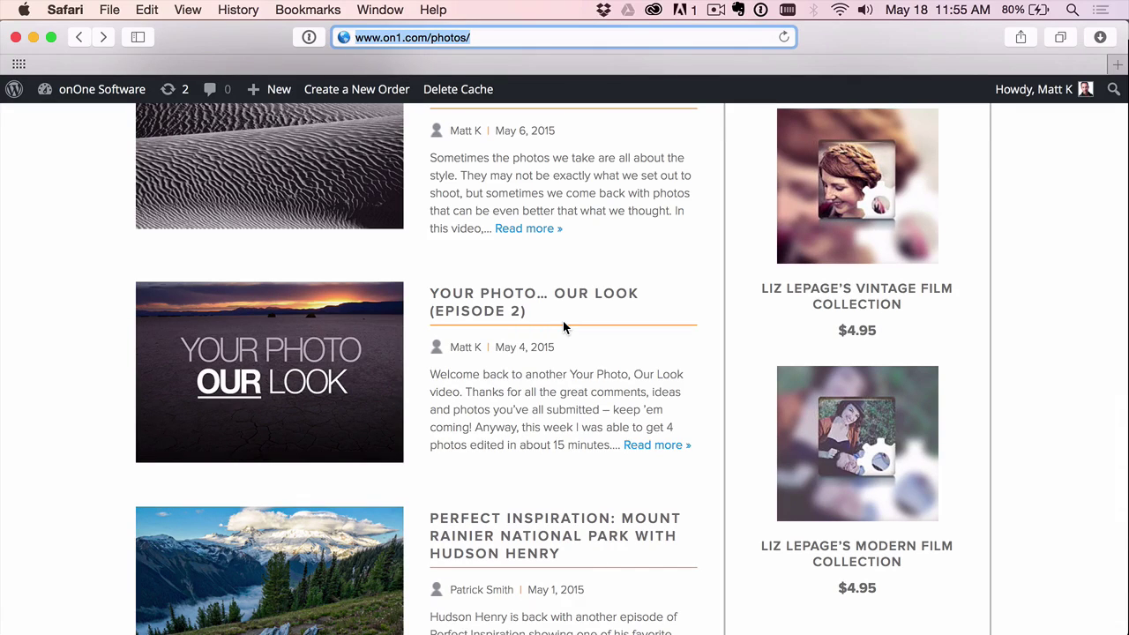
pyautogui.press('Return')
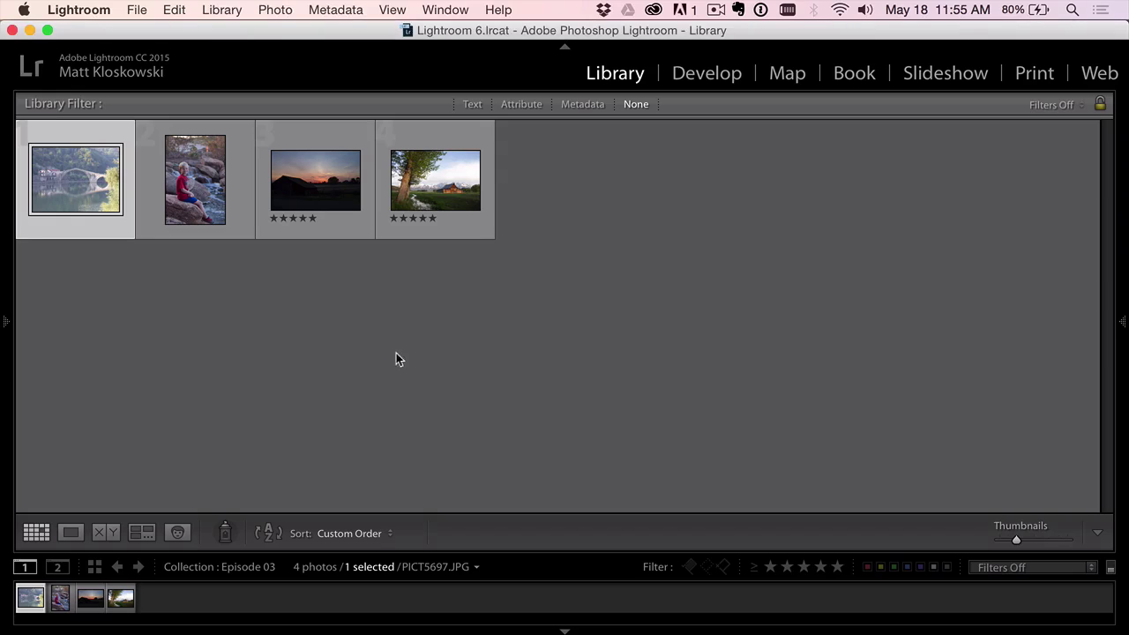
# - View the four photos of the Episode 03 collection one by one at full size and return to the bridge photo
pyautogui.doubleClick(72, 180)
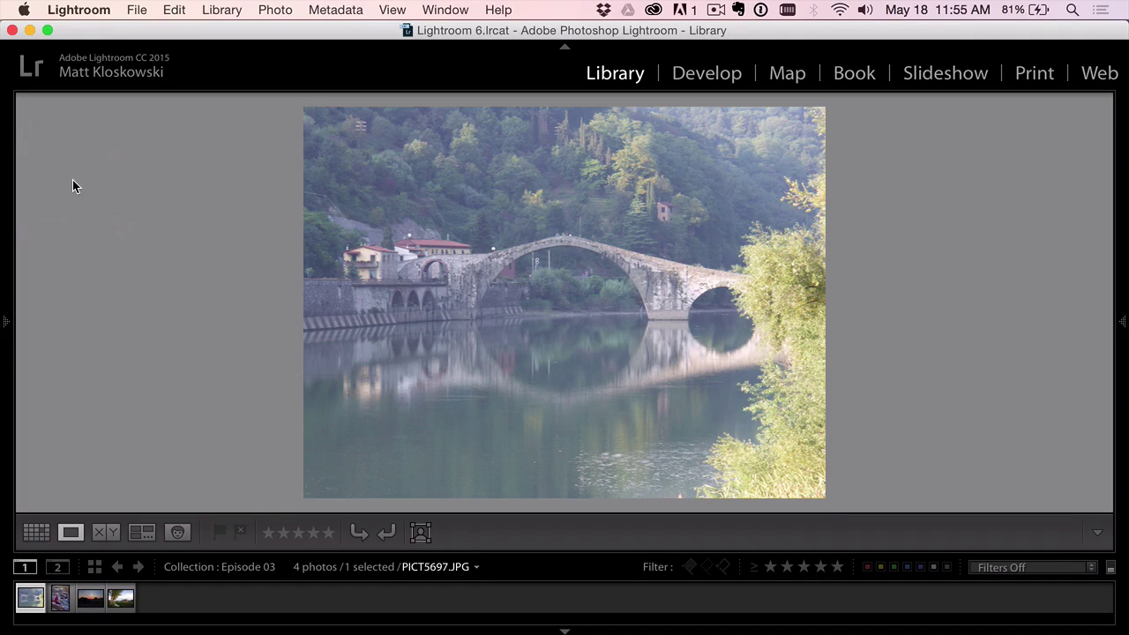
pyautogui.press('Right')
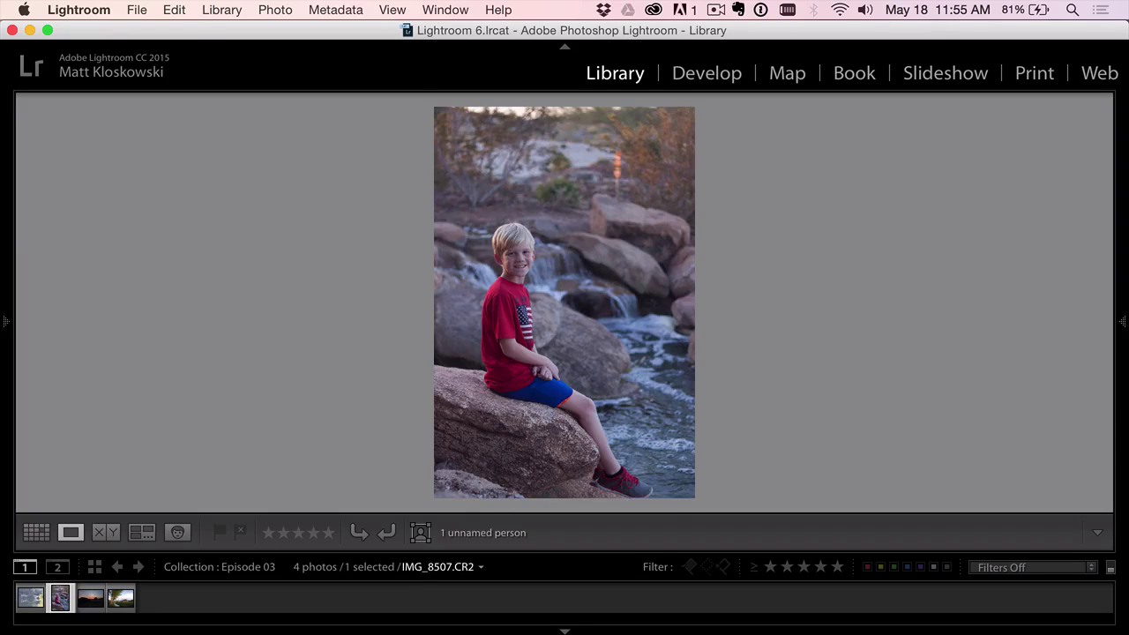
pyautogui.press('Right')
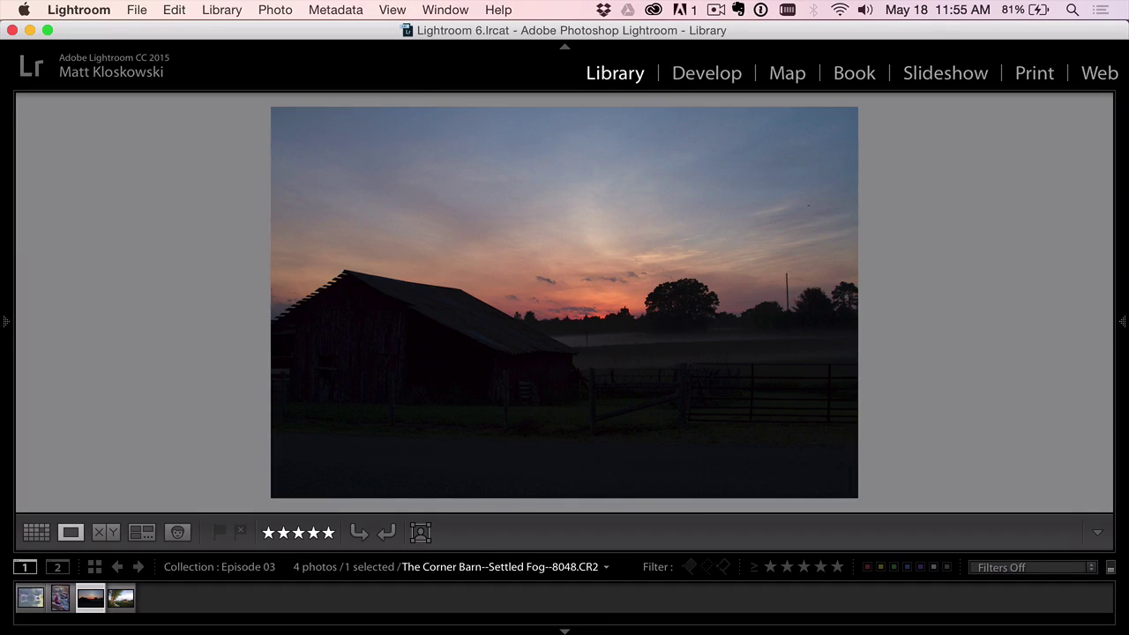
pyautogui.press('Right')
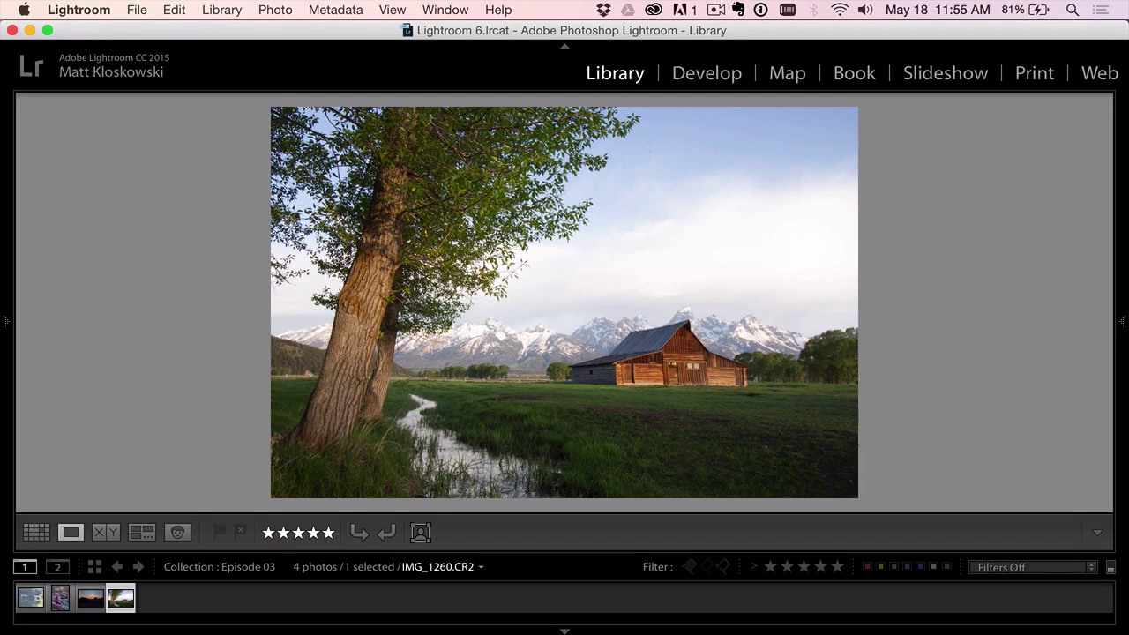
pyautogui.press('Left')
pyautogui.press('Left')
pyautogui.press('Left')
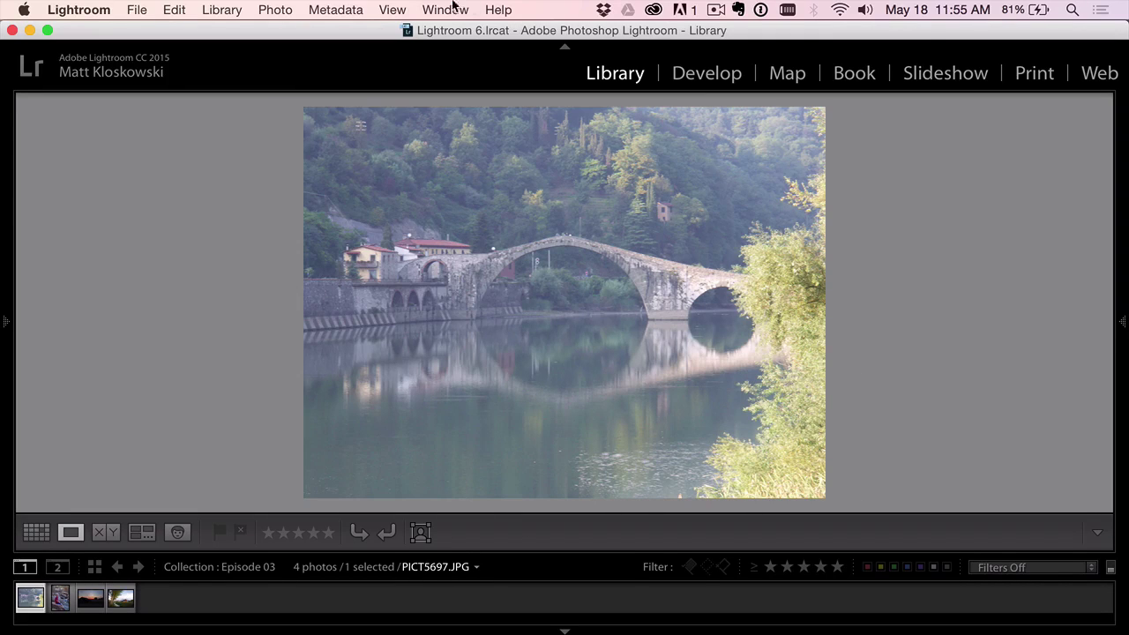
# - Open the bridge photo for developing, apply the Auto tone adjustment in the Basic settings, and compare before and after
pyautogui.click(708, 74)
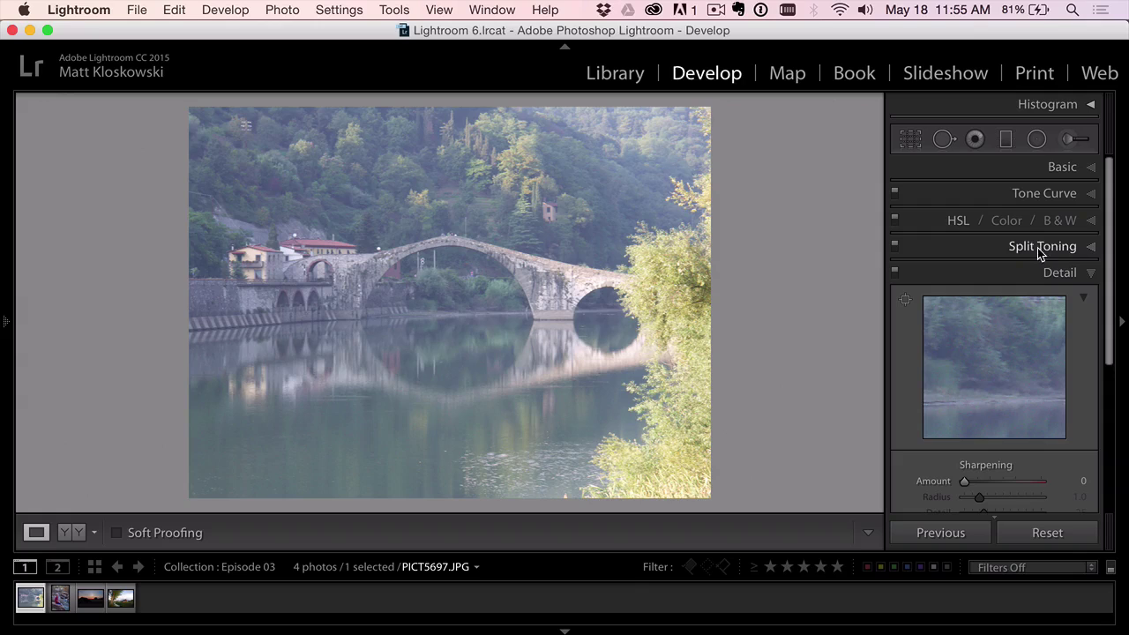
pyautogui.click(1044, 274)
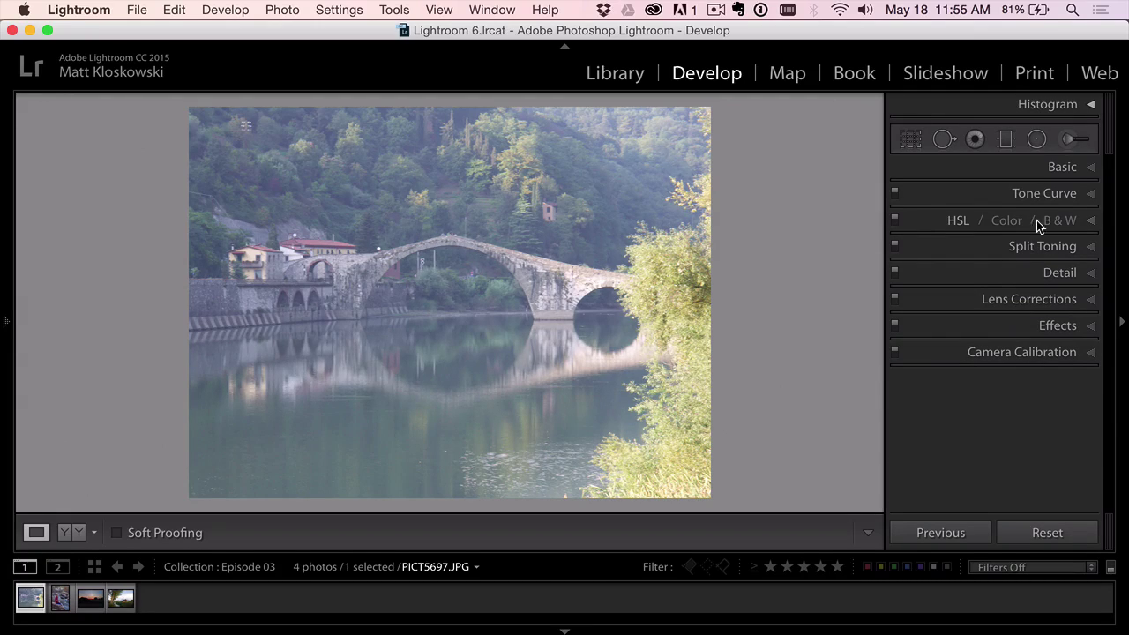
pyautogui.click(1059, 168)
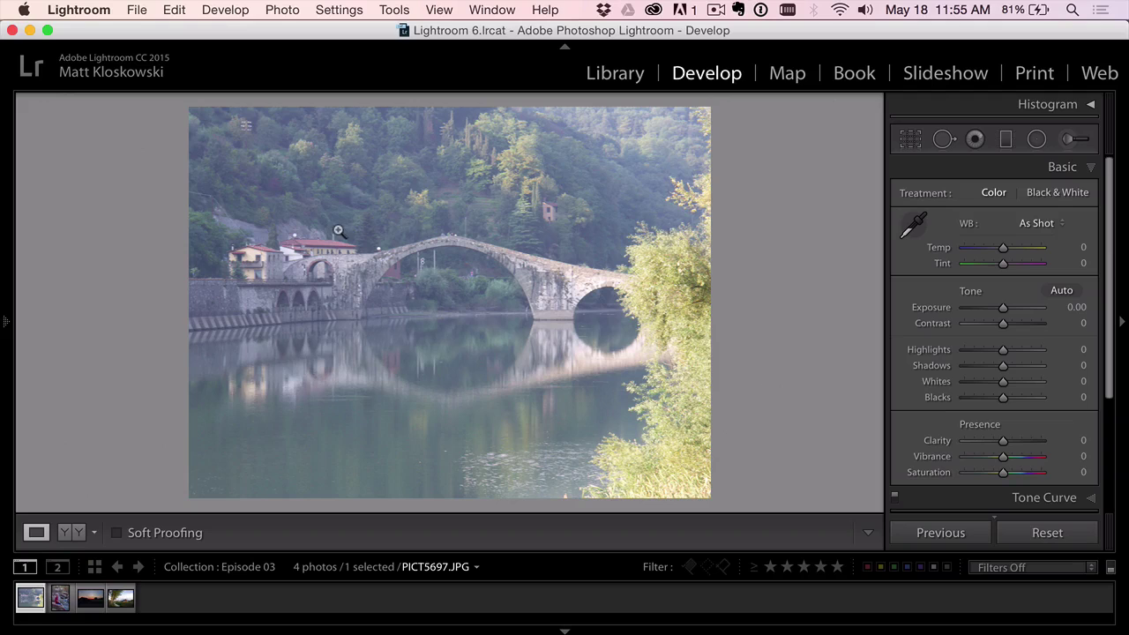
pyautogui.click(1062, 291)
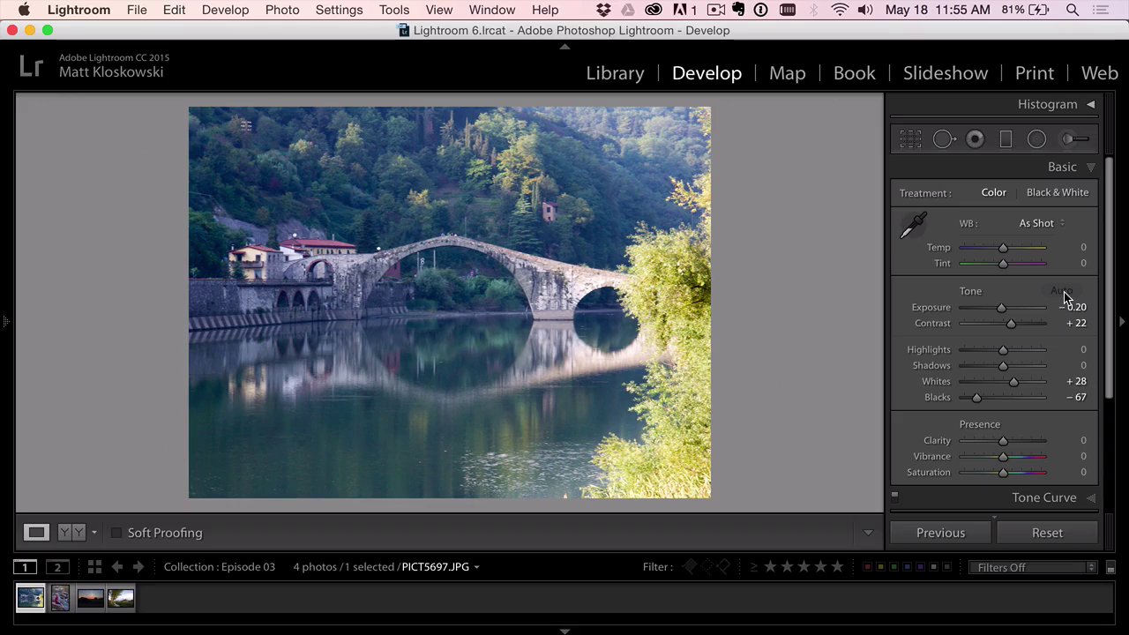
pyautogui.press('\\')
pyautogui.press('\\')
# - Warm the bridge photo's white balance to Temp +7 and lower its Highlights to -78
pyautogui.moveTo(1006, 249); pyautogui.dragTo(1009, 249)
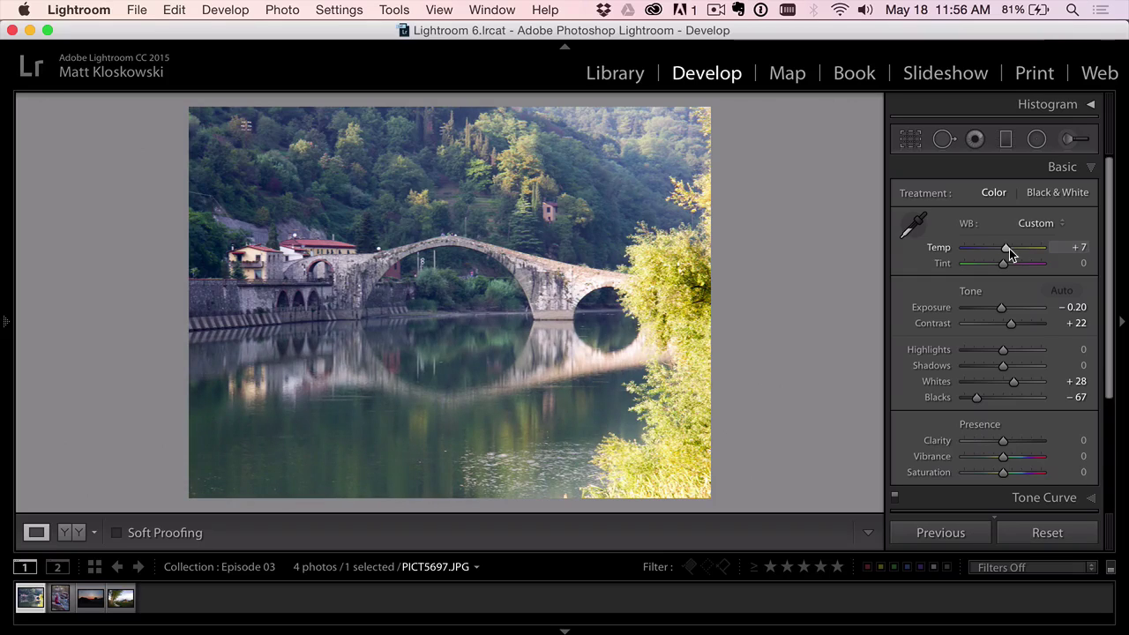
pyautogui.scroll(-3, 992, 314)
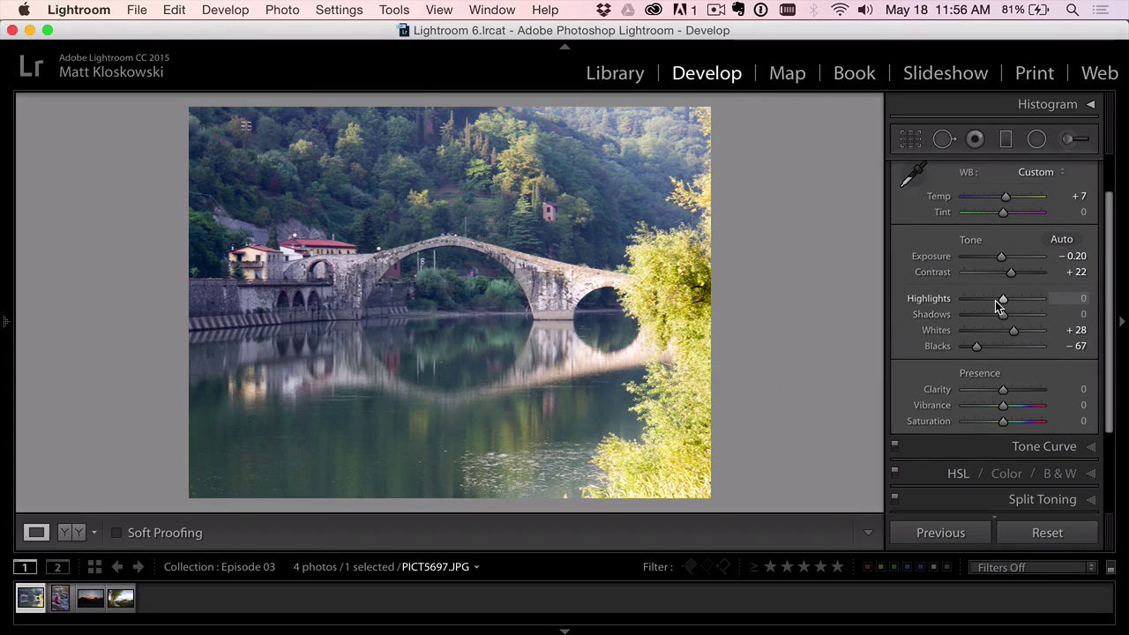
pyautogui.moveTo(997, 304); pyautogui.dragTo(971, 311)
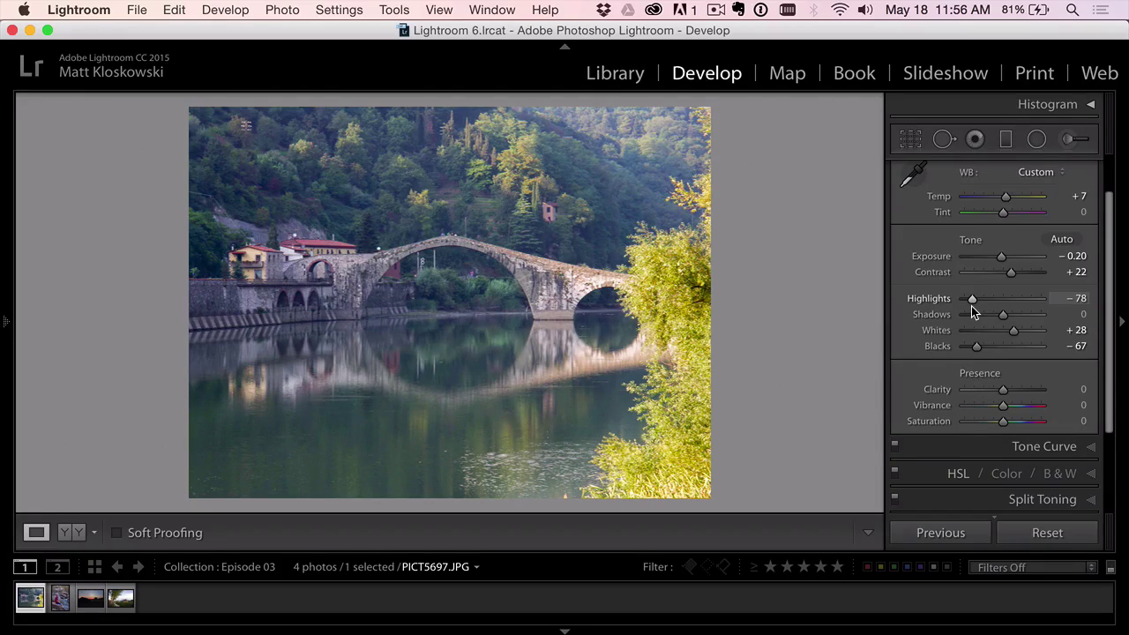
# - Add a graduated filter running from the hillside above the tree toward the buildings, with Exposure set to about -0.25
pyautogui.scroll(3, 974, 311)
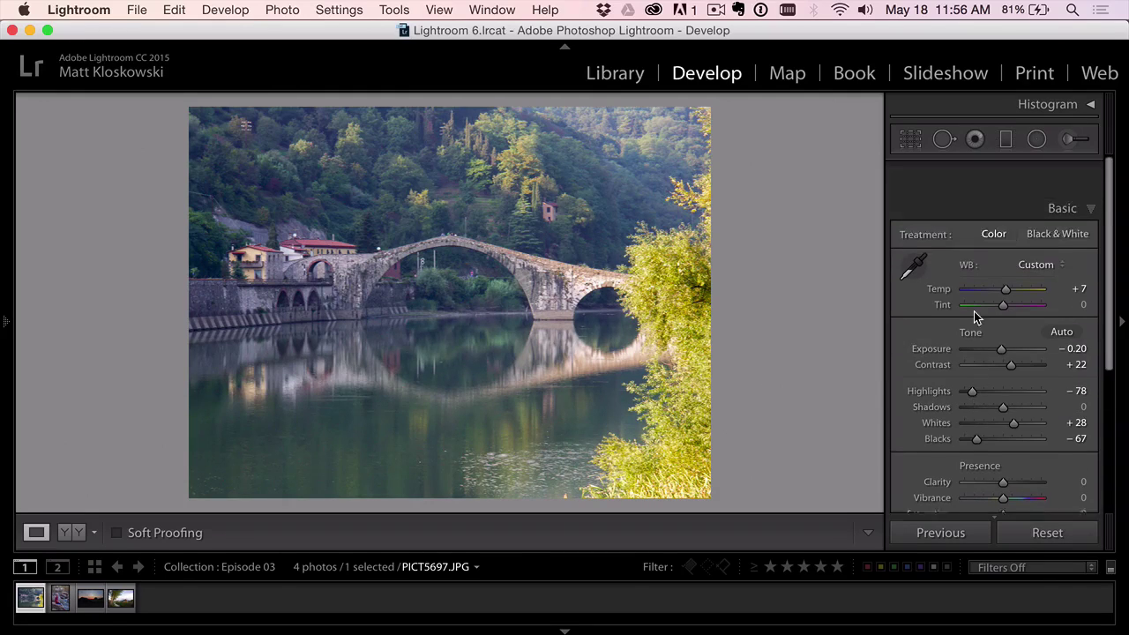
pyautogui.click(997, 140)
pyautogui.moveTo(995, 256); pyautogui.dragTo(995, 258)
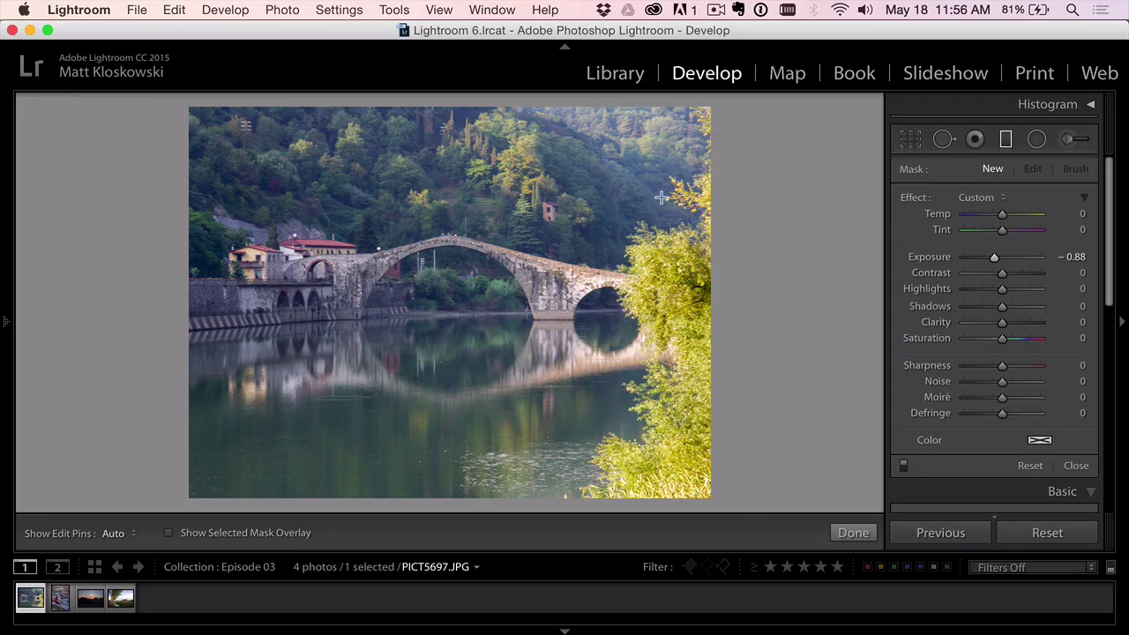
pyautogui.moveTo(661, 198); pyautogui.dragTo(348, 238)
pyautogui.moveTo(995, 259); pyautogui.dragTo(1003, 261)
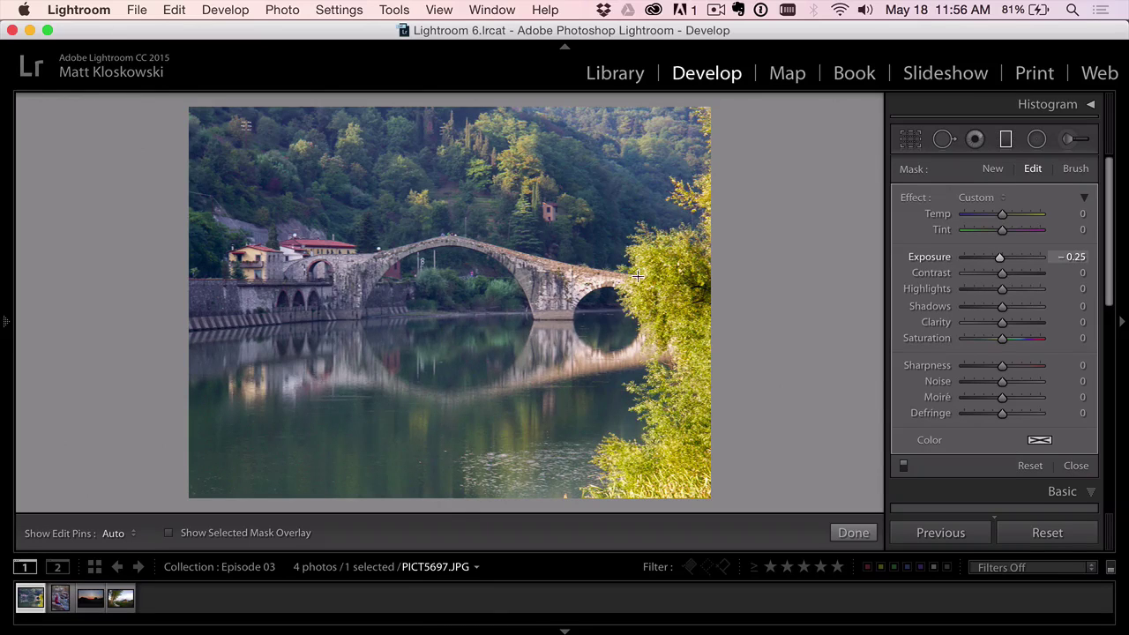
# - Reposition the graduated filter lower toward the bridge, set its Exposure to -0.14, and finish the filter
pyautogui.moveTo(501, 216); pyautogui.dragTo(571, 283)
pyautogui.moveTo(1001, 257); pyautogui.dragTo(1001, 263)
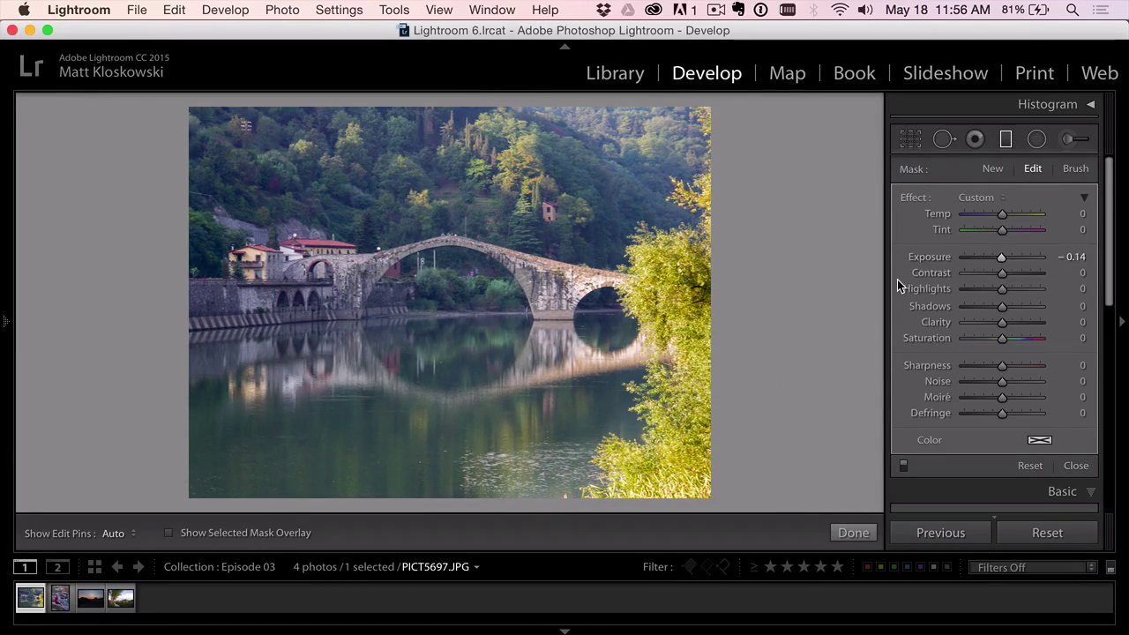
pyautogui.scroll(-10, 896, 282)
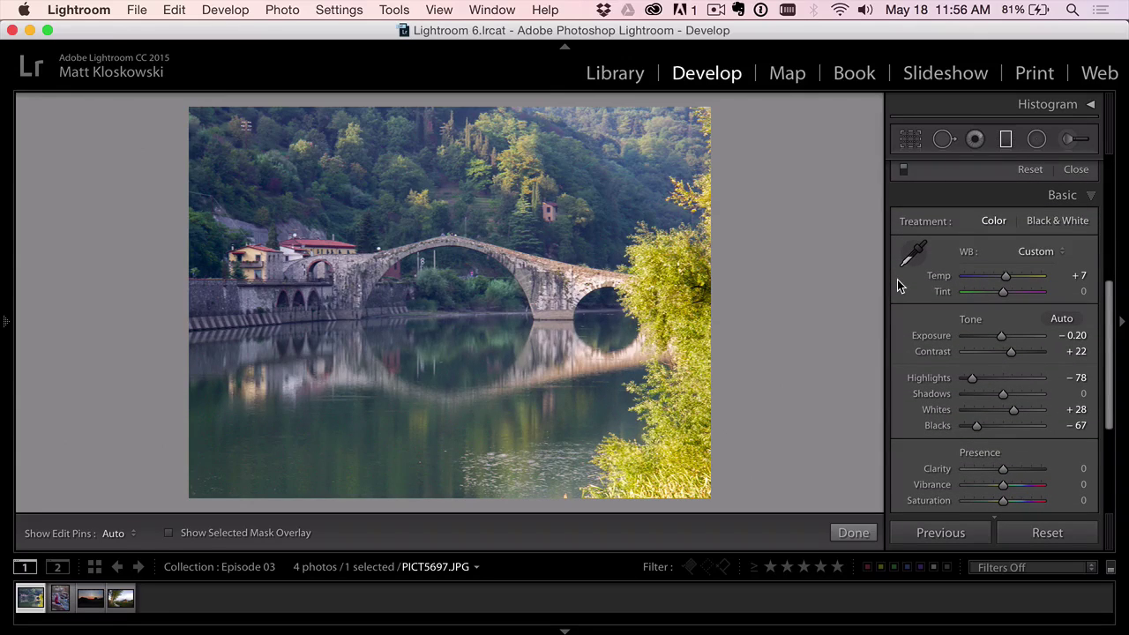
pyautogui.scroll(-5, 1019, 437)
pyautogui.scroll(-4, 1019, 436)
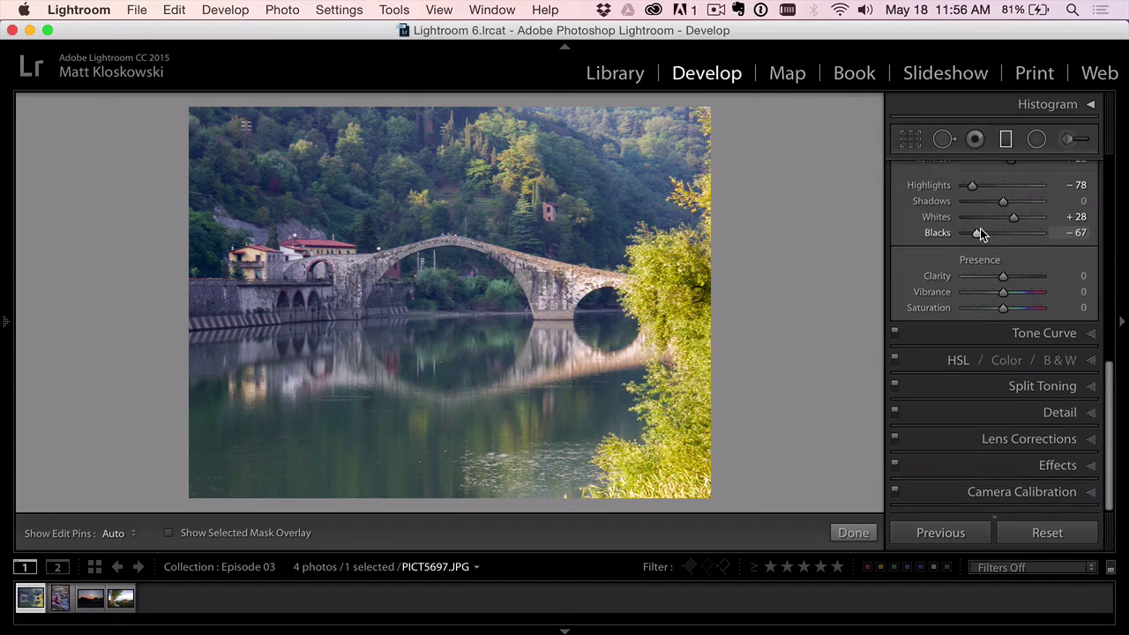
pyautogui.scroll(10, 983, 235)
pyautogui.scroll(-1, 1081, 419)
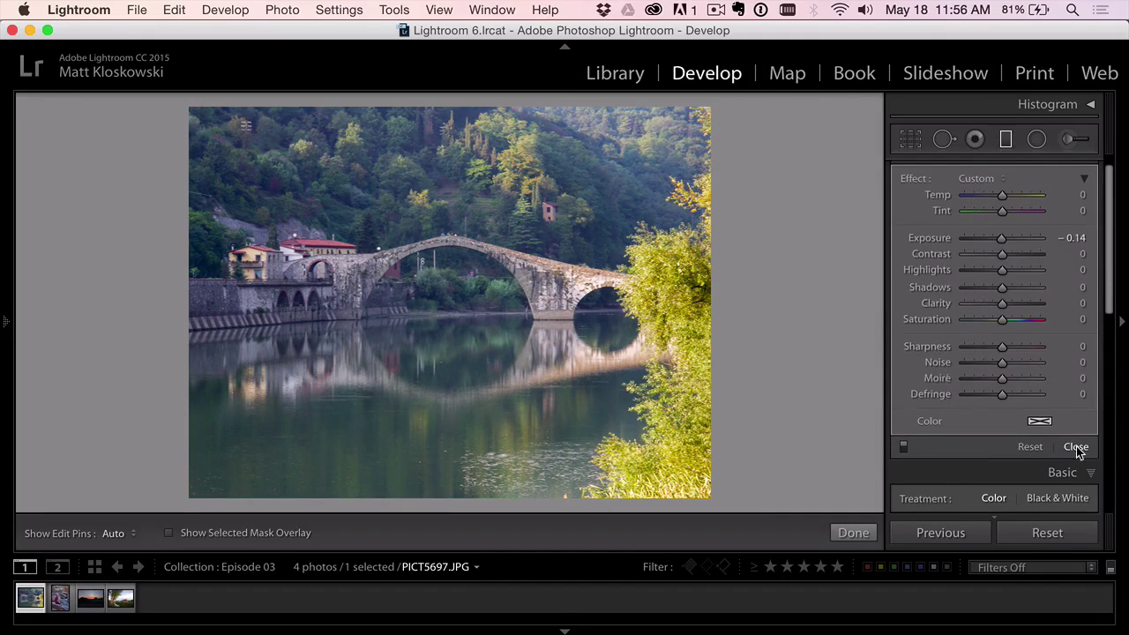
pyautogui.click(1077, 448)
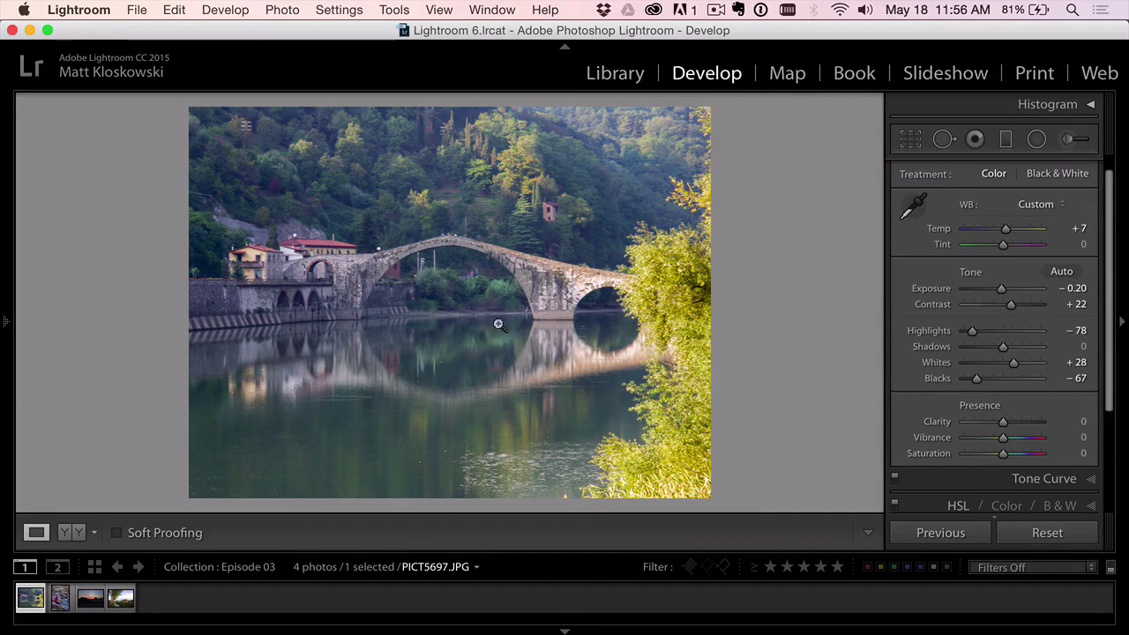
# - Check the bridge up close, and send the edited photo to Perfect Layers 9
pyautogui.click(354, 258)
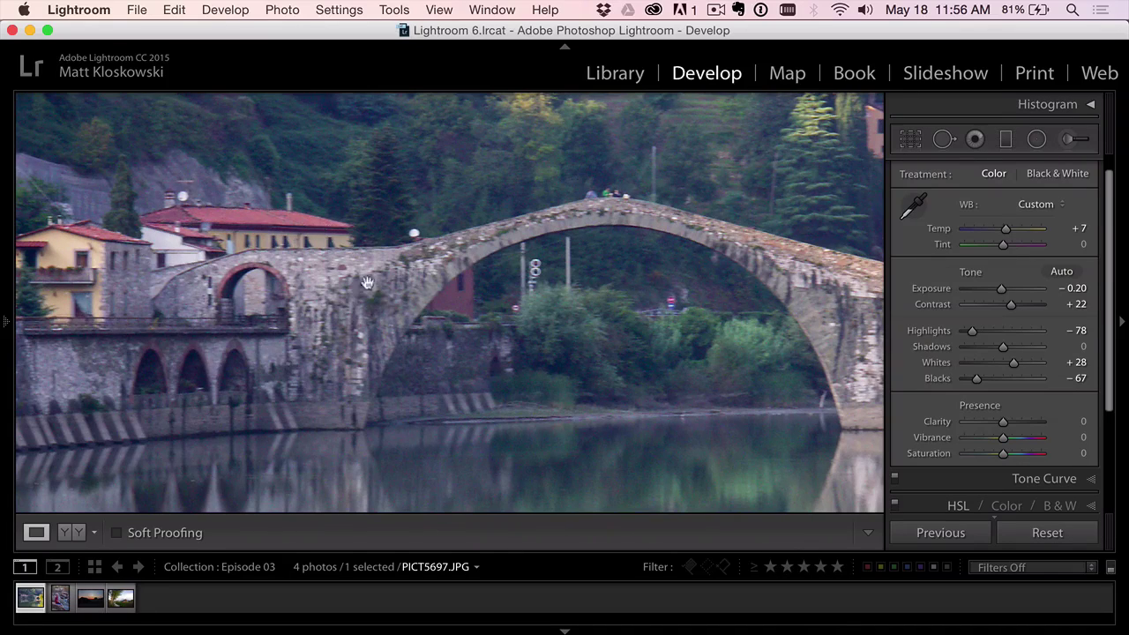
pyautogui.click(355, 291)
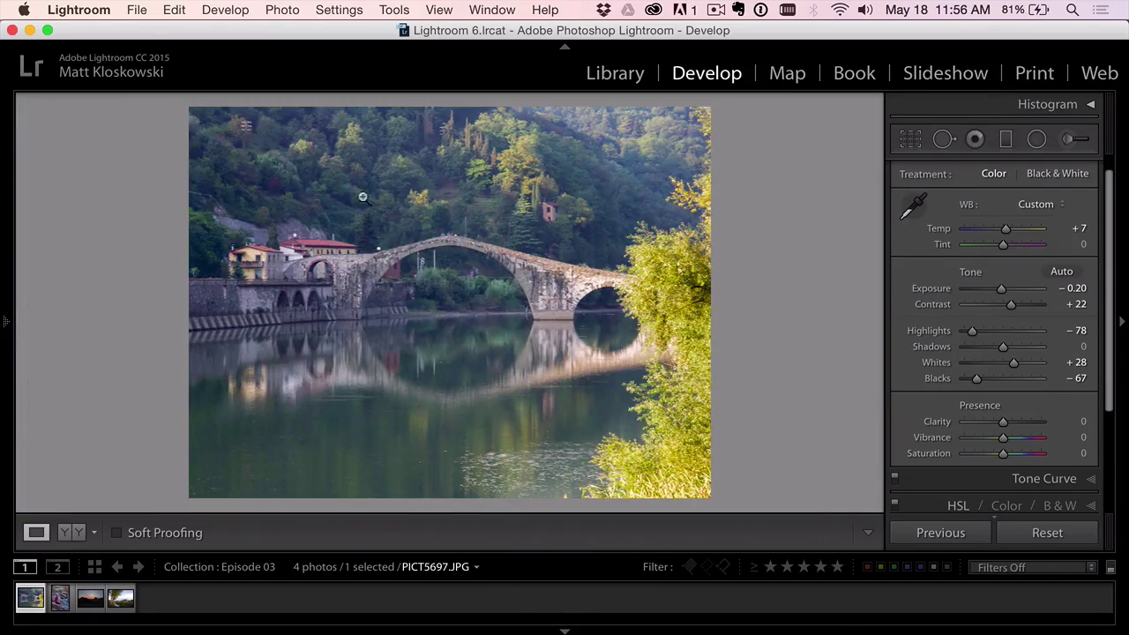
pyautogui.click(138, 9)
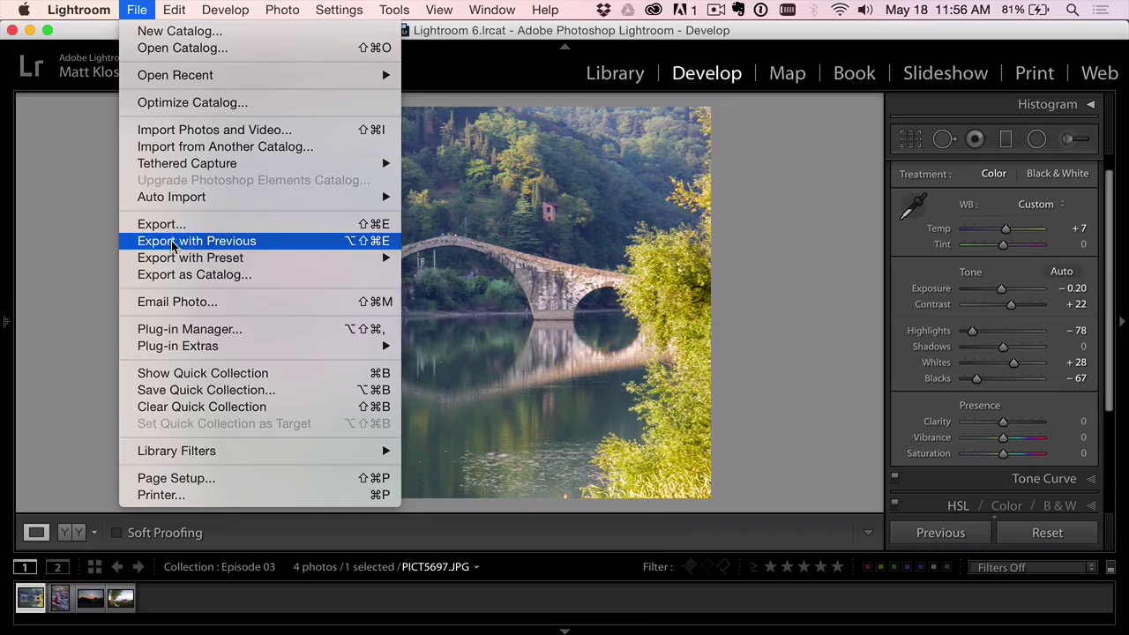
pyautogui.moveTo(192, 345)
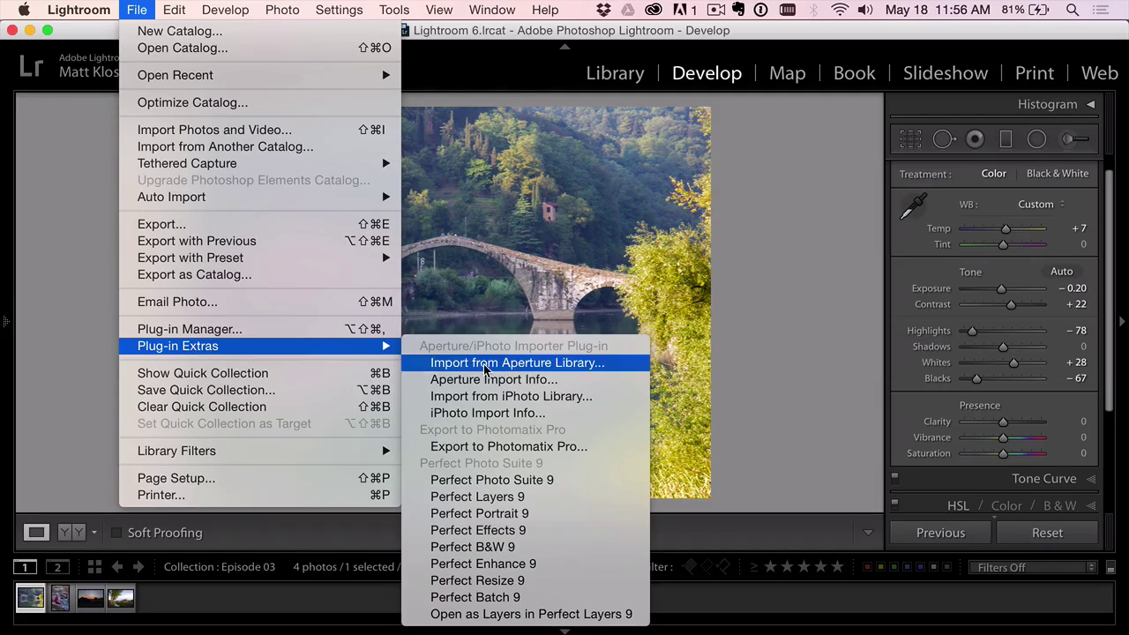
pyautogui.click(490, 496)
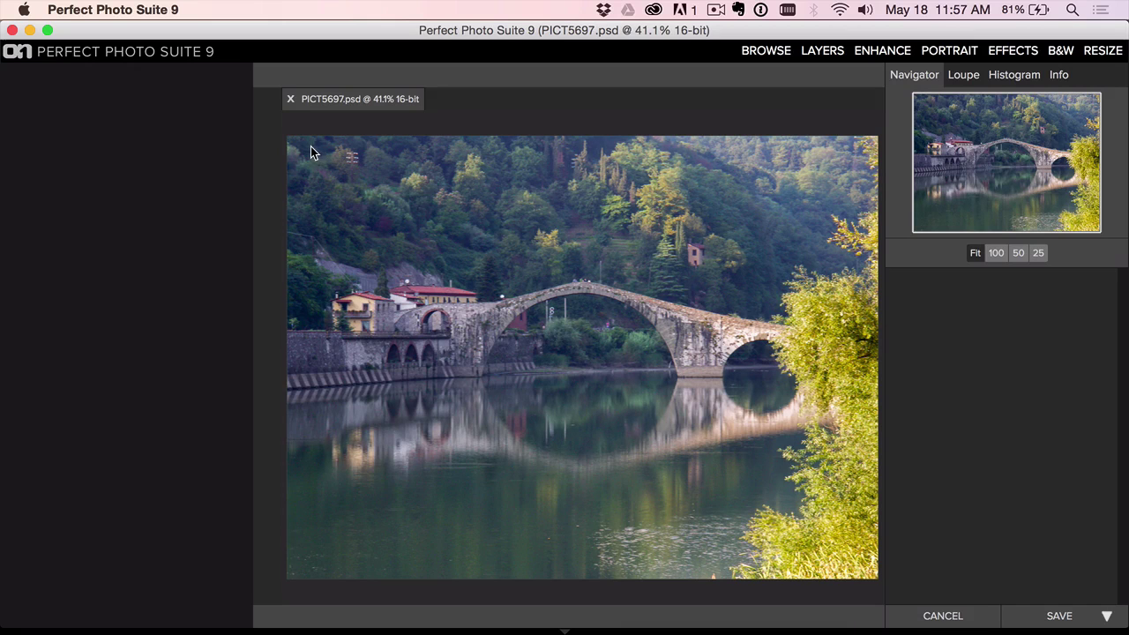
# - Remove the white lamp above the bridge's lower slope with the Perfect Eraser at brush size 40
pyautogui.click(268, 203)
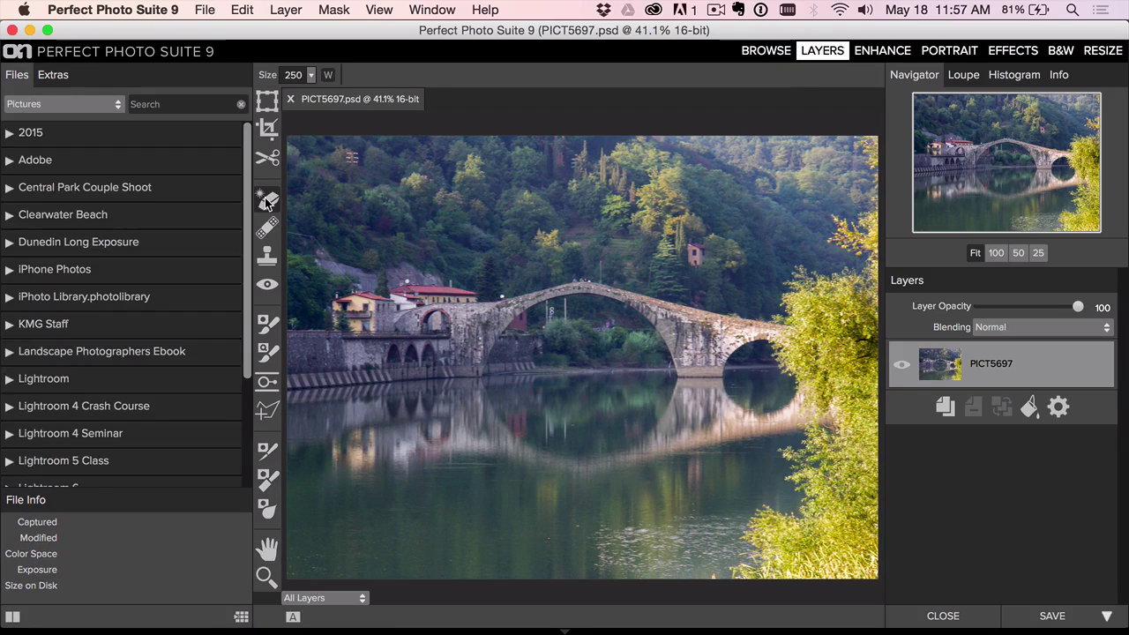
pyautogui.press('super+equal')
pyautogui.press('super+equal')
pyautogui.press('super+equal')
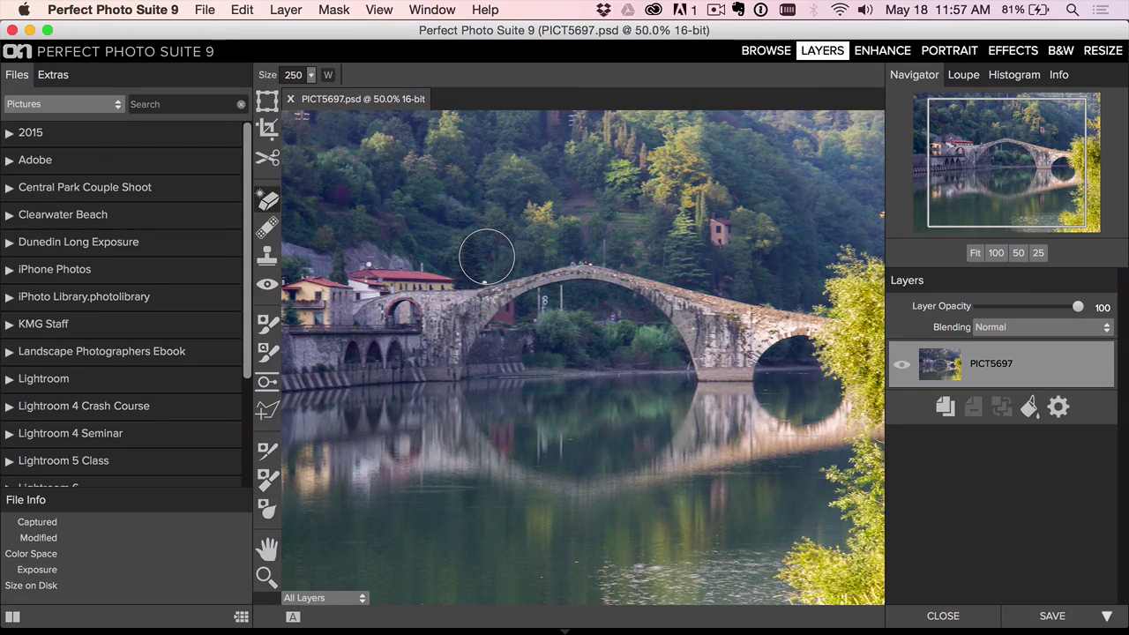
pyautogui.press('super+equal')
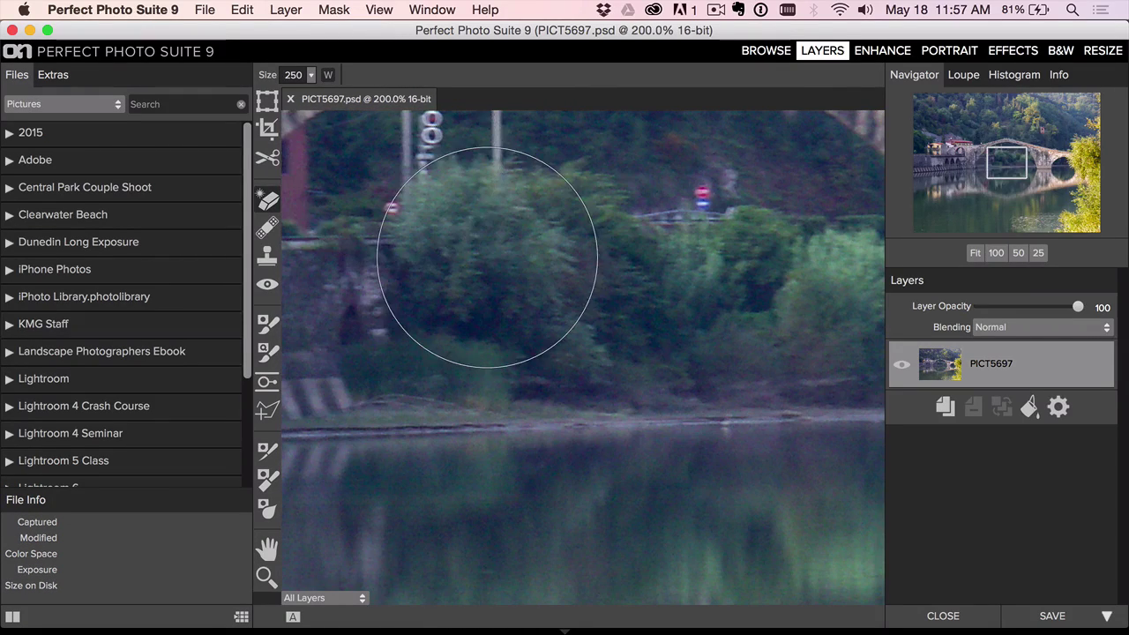
pyautogui.moveTo(486, 255); pyautogui.dragTo(724, 466)
pyautogui.press('[')
pyautogui.press('[')
pyautogui.press('[')
pyautogui.press('[')
pyautogui.press('[')
pyautogui.press('[')
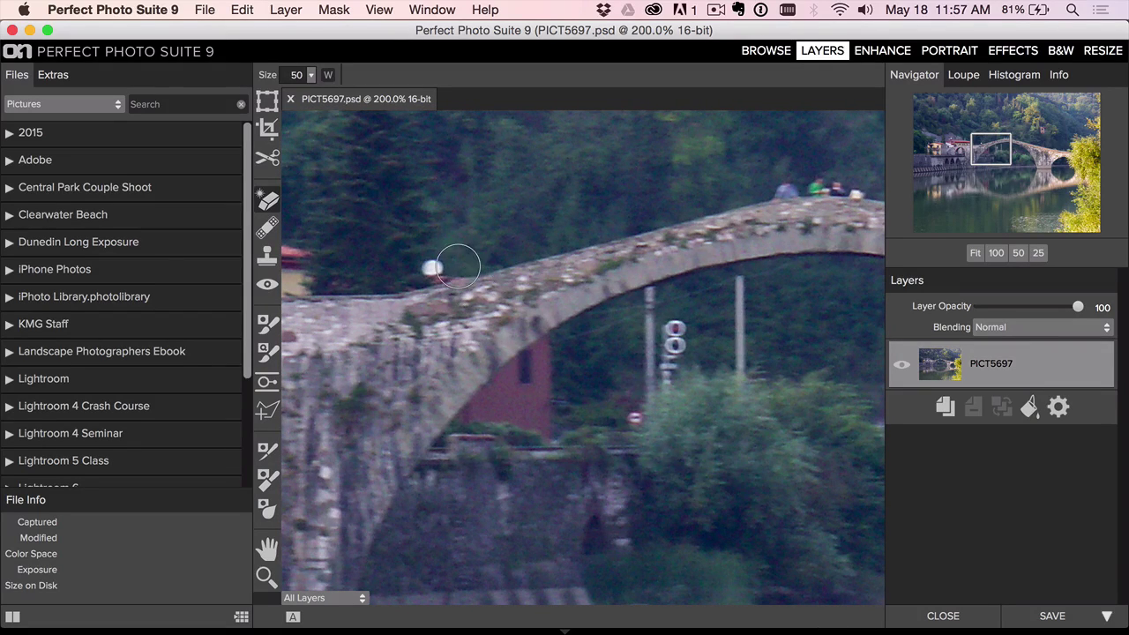
pyautogui.press('[')
pyautogui.click(432, 267)
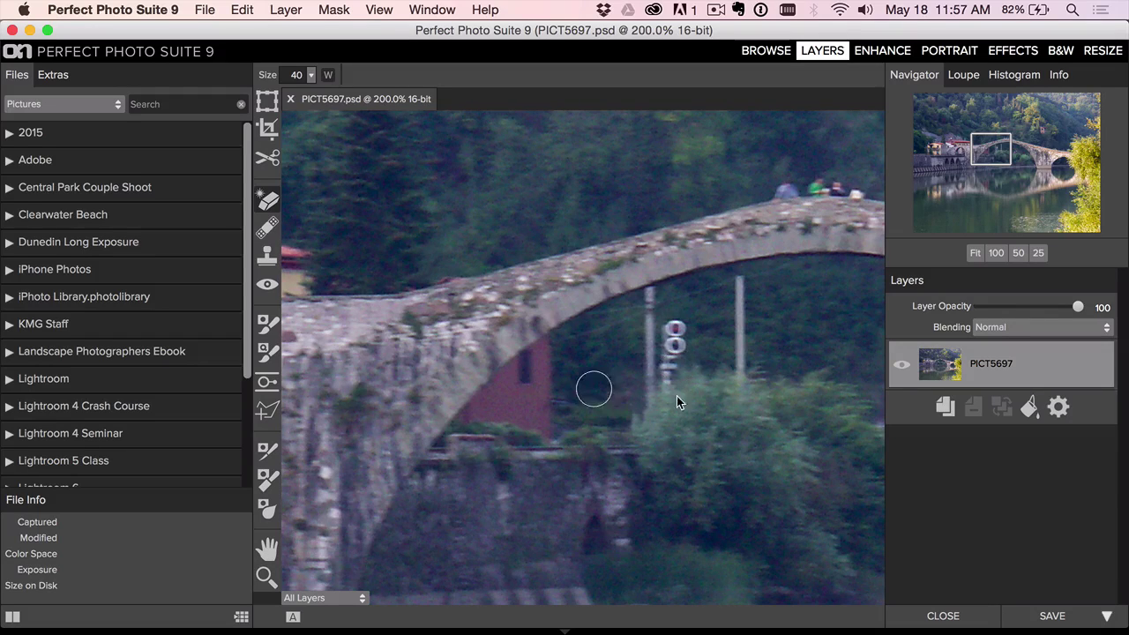
# - Erase the white dish above the red-roofed building and the power pylon on the hillside with the brush at size 30
pyautogui.moveTo(647, 390); pyautogui.dragTo(1057, 448)
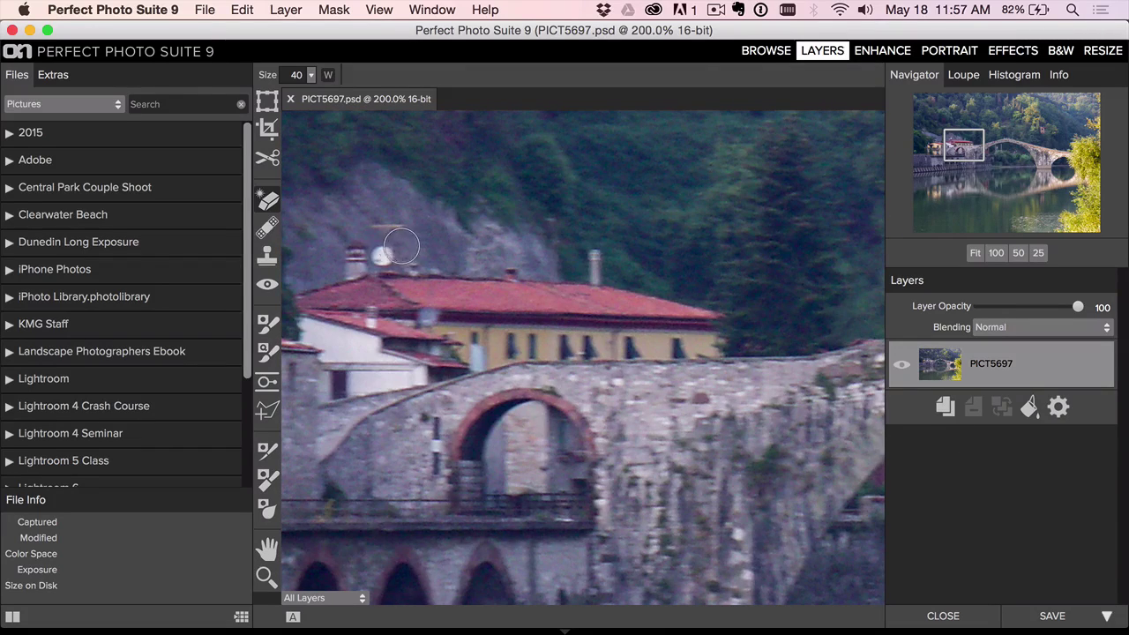
pyautogui.press('[')
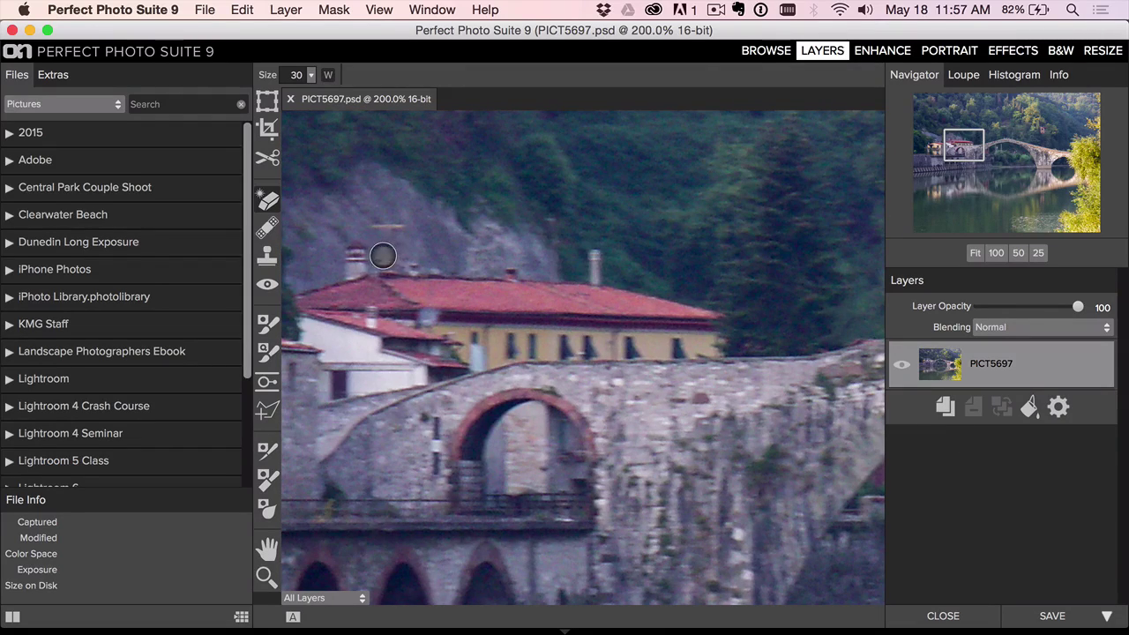
pyautogui.moveTo(486, 176); pyautogui.dragTo(517, 479)
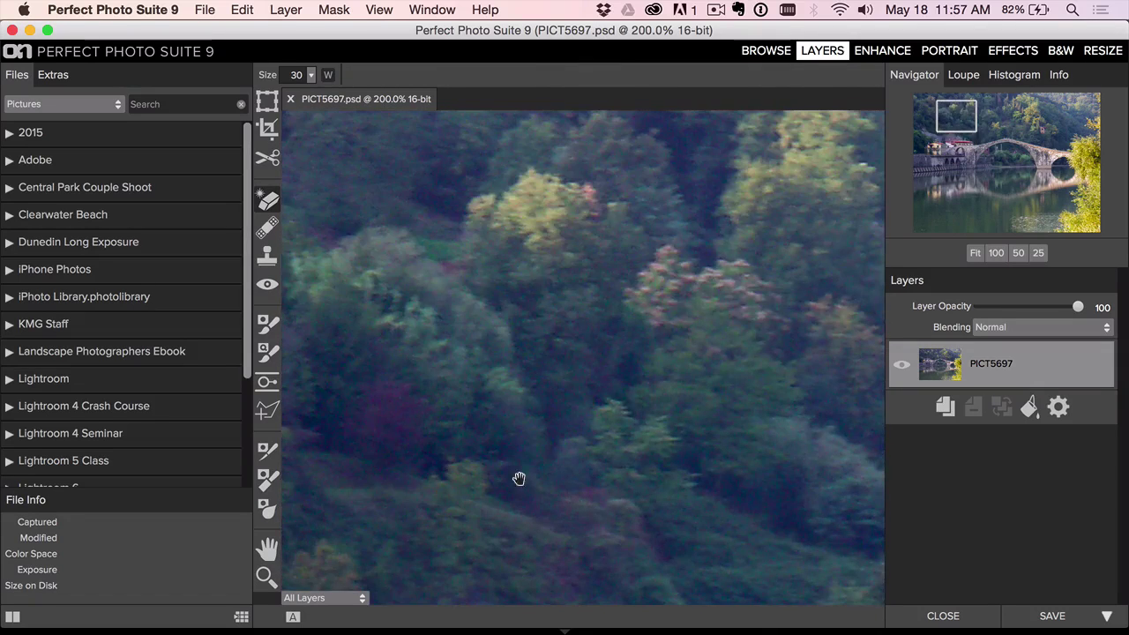
pyautogui.moveTo(605, 295); pyautogui.dragTo(765, 347)
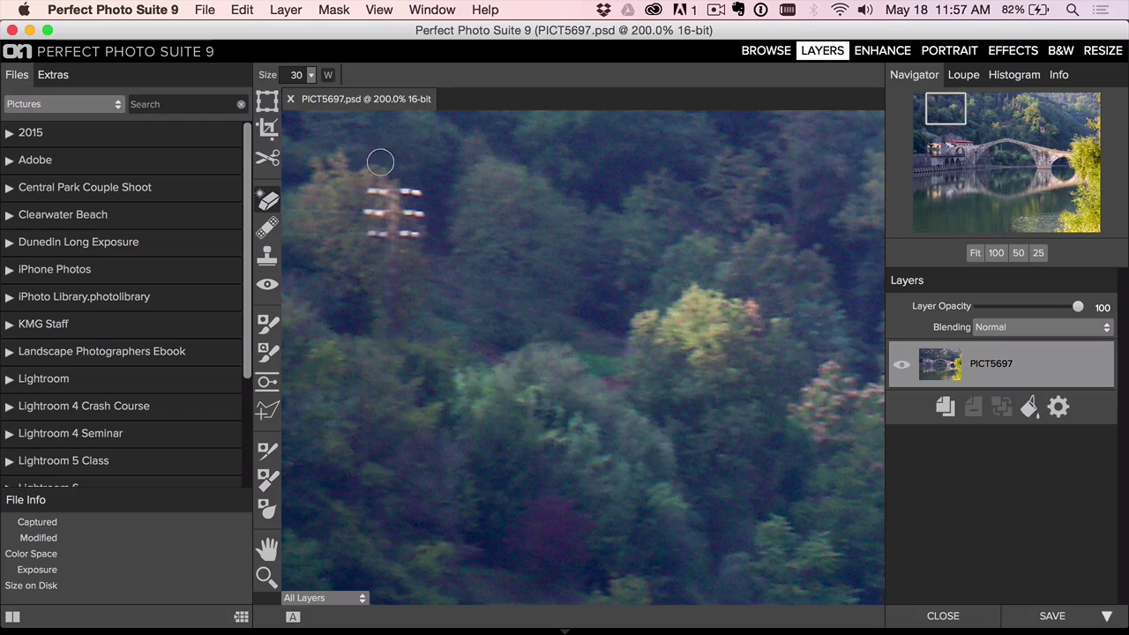
pyautogui.moveTo(374, 187)
pyautogui.mouseDown()
pyautogui.moveTo(375, 265)
pyautogui.moveTo(389, 178)
pyautogui.moveTo(409, 192)
pyautogui.moveTo(413, 236)
pyautogui.mouseUp()
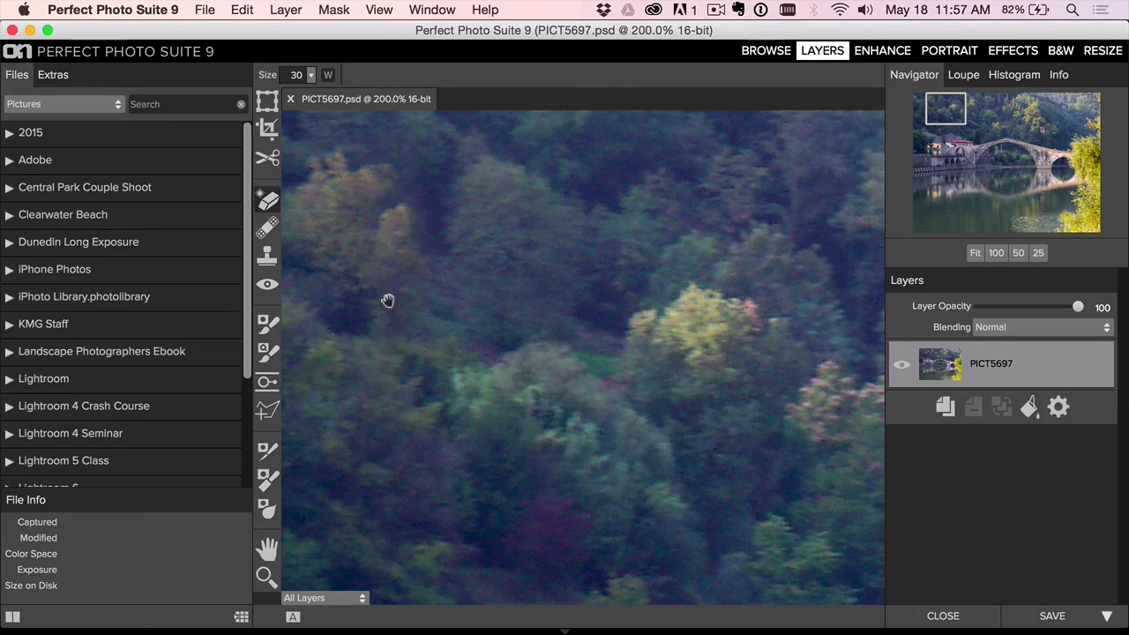
# - Erase the thin vertical pole standing against the trees above the crest of the bridge
pyautogui.press('super+minus')
pyautogui.press('super+minus')
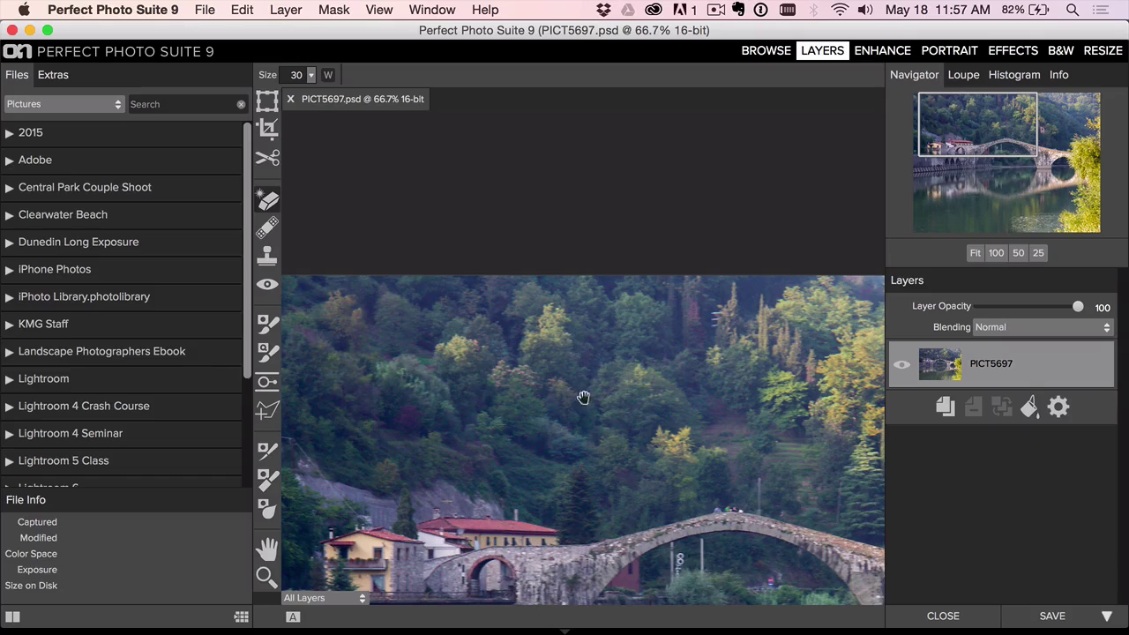
pyautogui.moveTo(583, 397); pyautogui.dragTo(383, 268)
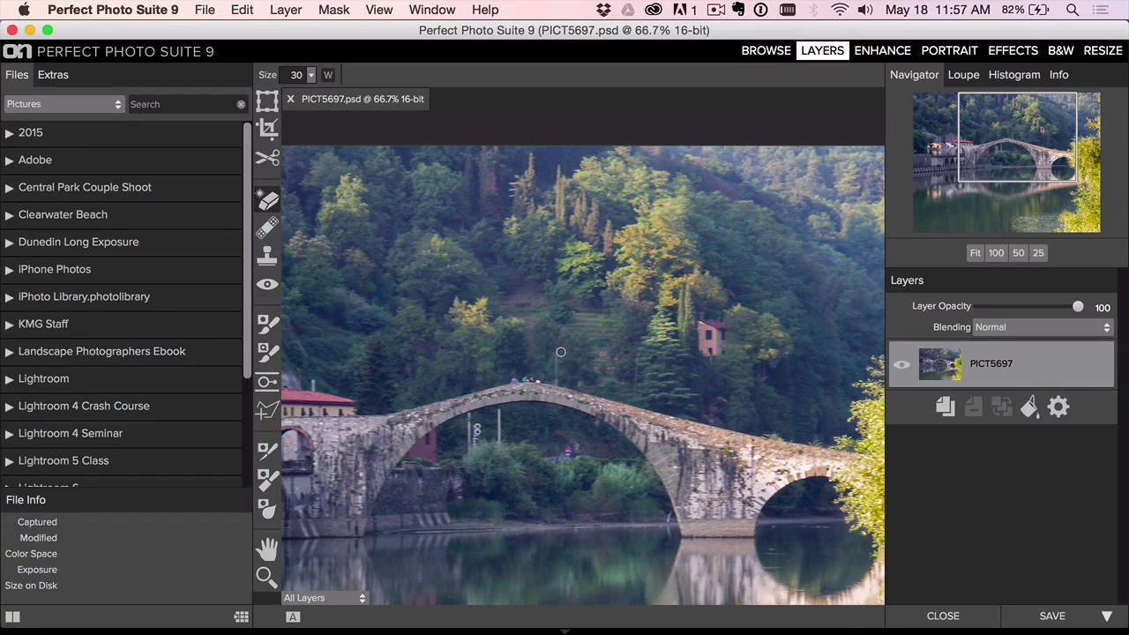
pyautogui.moveTo(556, 361); pyautogui.dragTo(556, 383)
# - Try to paint out the people on the bridge crest with the Retouch Brush at size 40
pyautogui.press('super+equal')
pyautogui.press('super+equal')
pyautogui.press('super+equal')
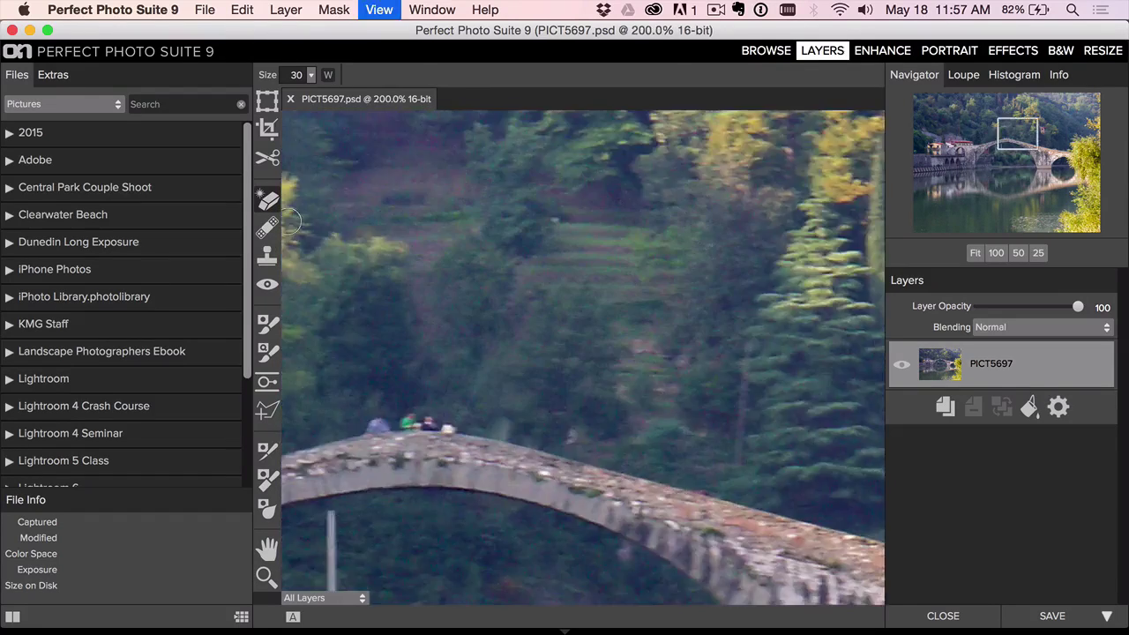
pyautogui.moveTo(354, 367); pyautogui.dragTo(632, 247)
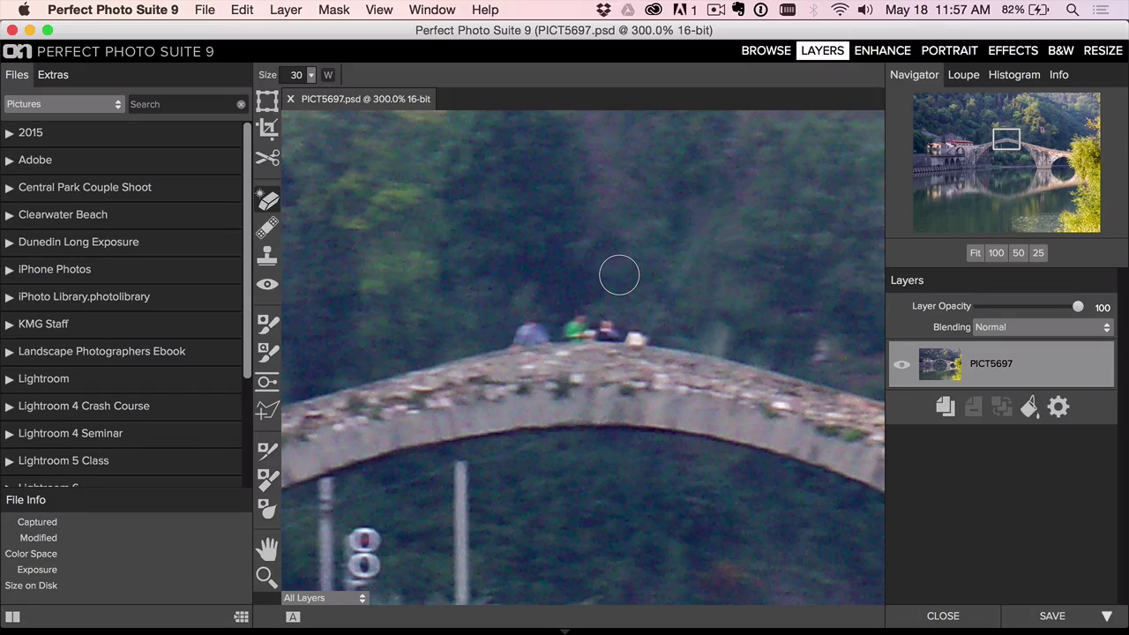
pyautogui.click(268, 255)
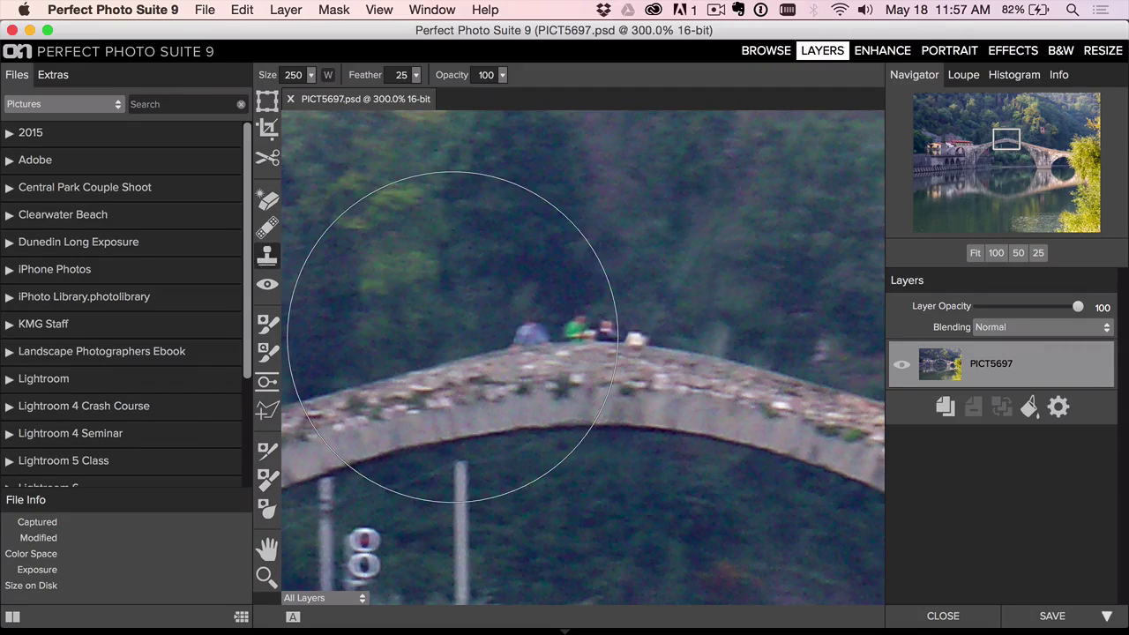
pyautogui.press('[')
pyautogui.press('[')
pyautogui.press('[')
pyautogui.press('[')
pyautogui.press('[')
pyautogui.press('[')
pyautogui.press('[')
pyautogui.press('[')
pyautogui.press('[')
pyautogui.press('[')
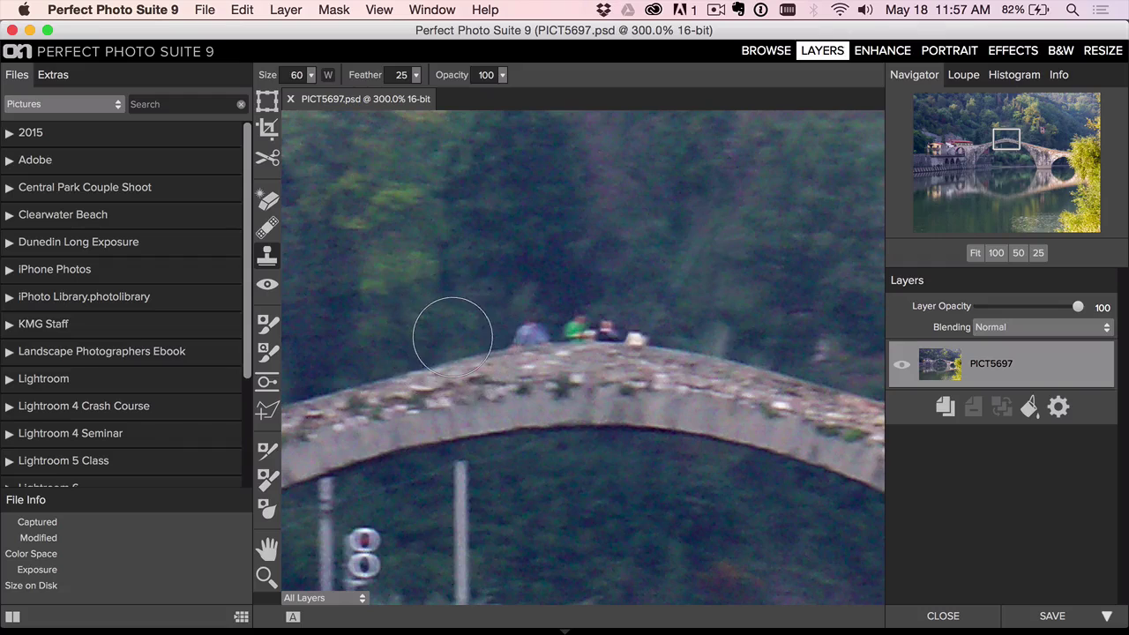
pyautogui.click(267, 228)
pyautogui.moveTo(534, 328)
pyautogui.mouseDown()
pyautogui.moveTo(504, 330)
pyautogui.moveTo(666, 334)
pyautogui.mouseUp()
pyautogui.press('super+z')
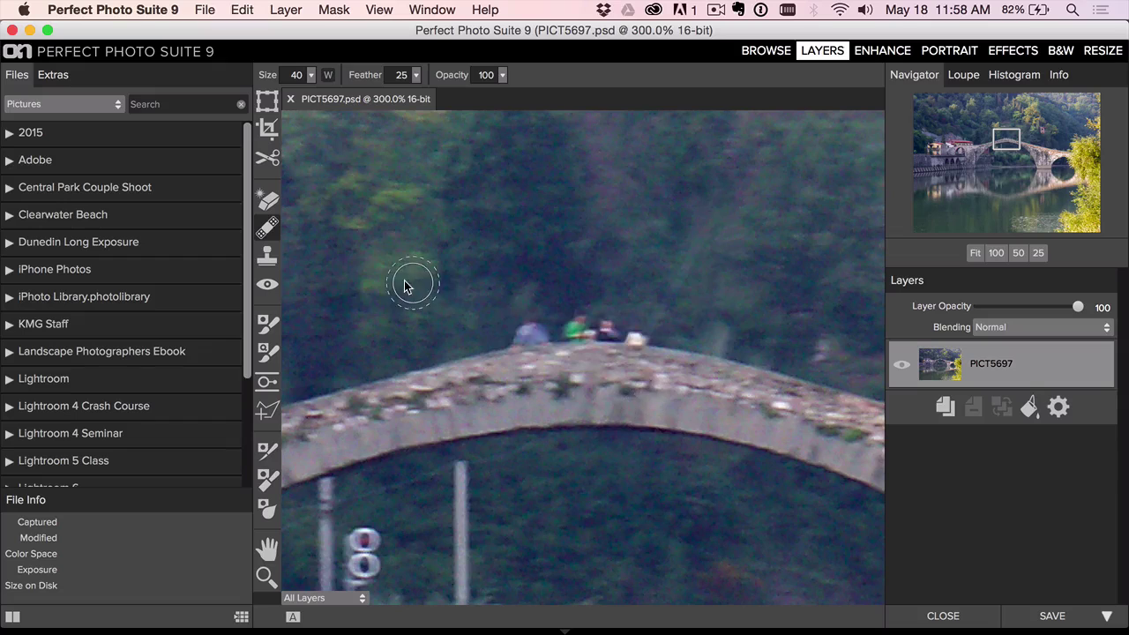
# - Remove the people on the bridge crest with the Perfect Eraser and repair the stone edge with the Clone Stamp at size 30
pyautogui.click(270, 202)
pyautogui.moveTo(529, 334)
pyautogui.mouseDown()
pyautogui.moveTo(517, 333)
pyautogui.moveTo(604, 328)
pyautogui.moveTo(588, 309)
pyautogui.mouseUp()
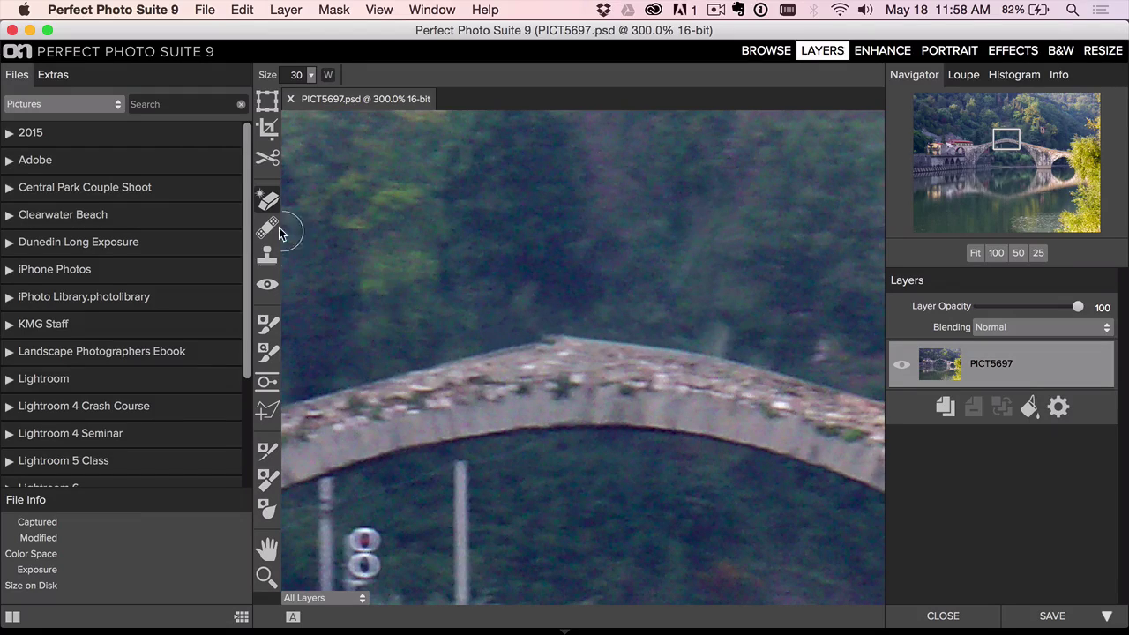
pyautogui.click(267, 258)
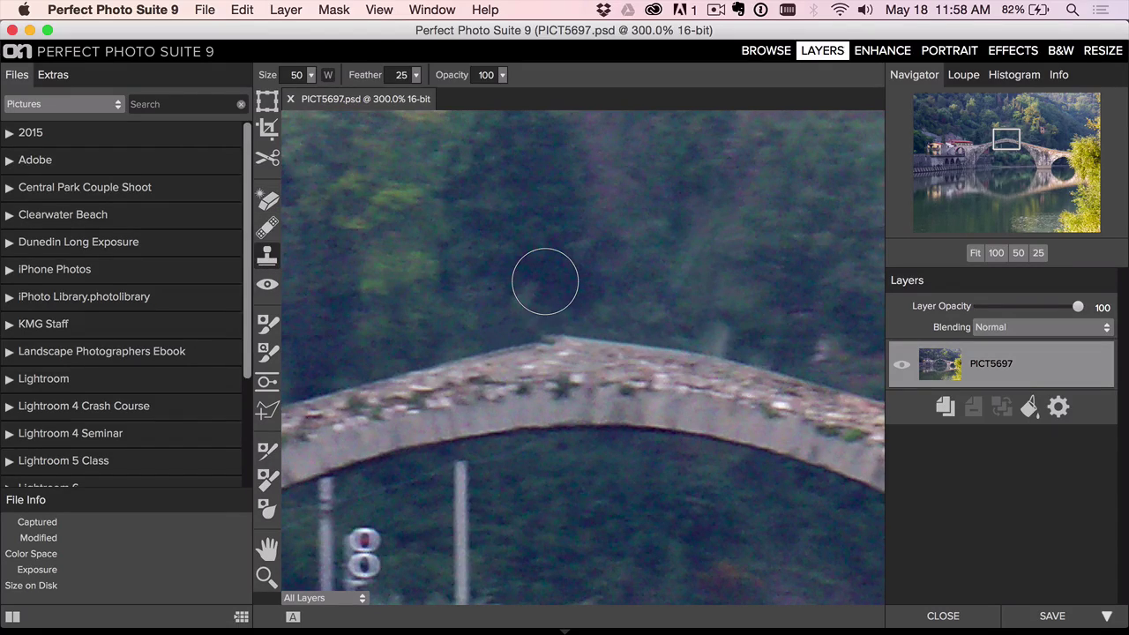
pyautogui.press('[')
pyautogui.press('[')
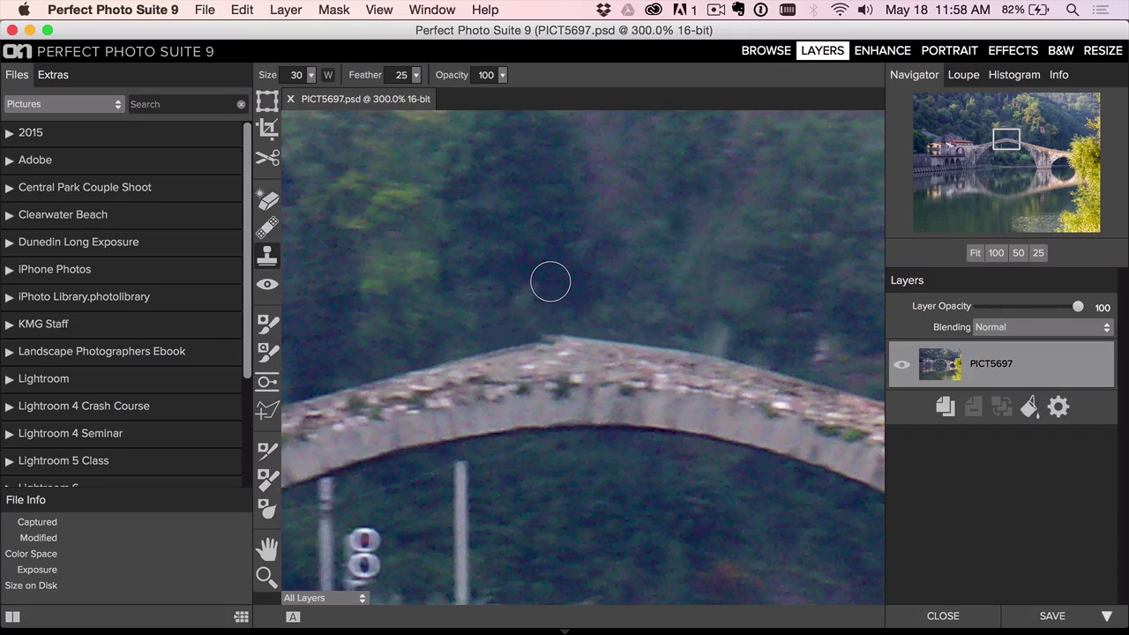
pyautogui.keyDown('alt'); pyautogui.click(615, 313); pyautogui.keyUp('alt')
pyautogui.moveTo(612, 324)
pyautogui.mouseDown()
pyautogui.moveTo(516, 329)
pyautogui.moveTo(550, 323)
pyautogui.mouseUp()
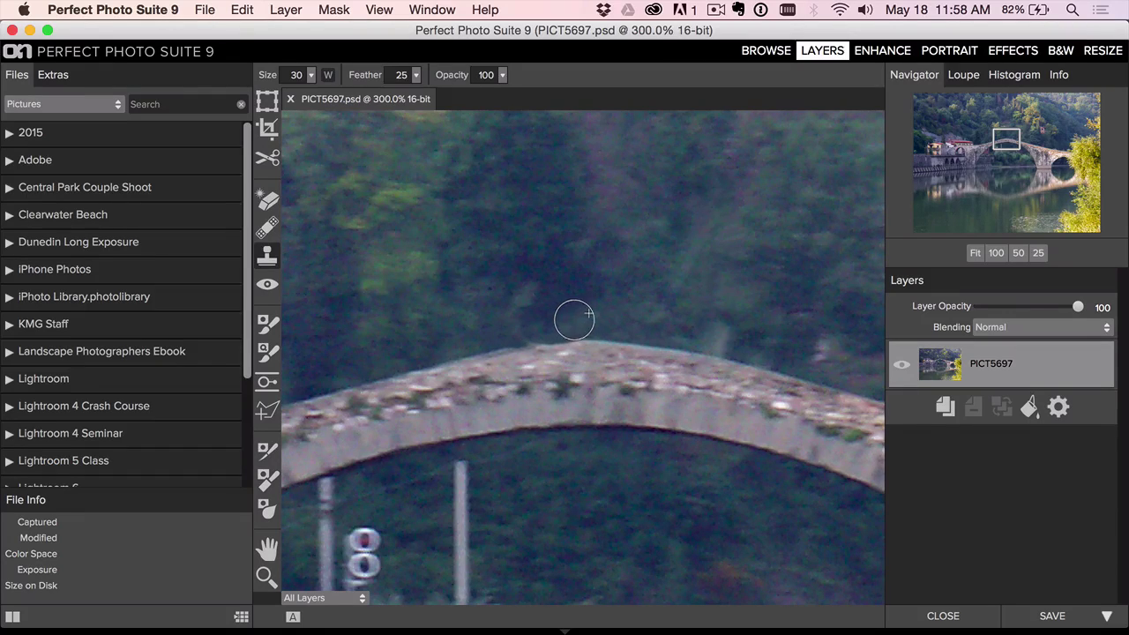
pyautogui.press('super+z')
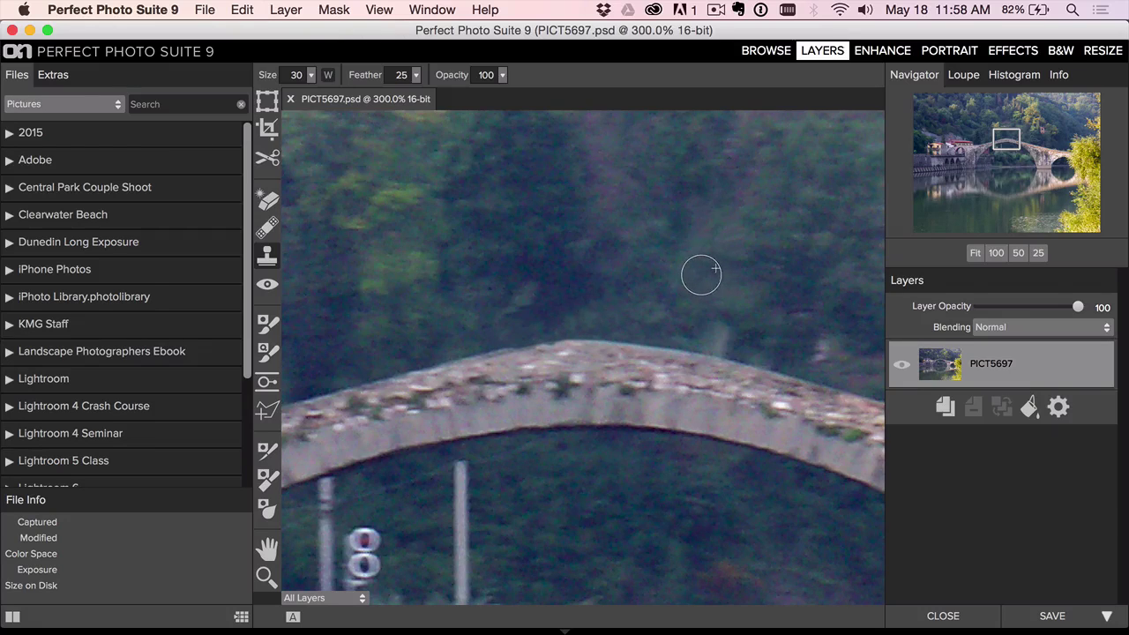
# - Sharpen the photo with the Fix Focus quick fix in the Enhance module and compare the bridge close up with and without it
pyautogui.press('super+minus')
pyautogui.press('super+minus')
pyautogui.press('super+minus')
pyautogui.press('super+minus')
pyautogui.press('super+minus')
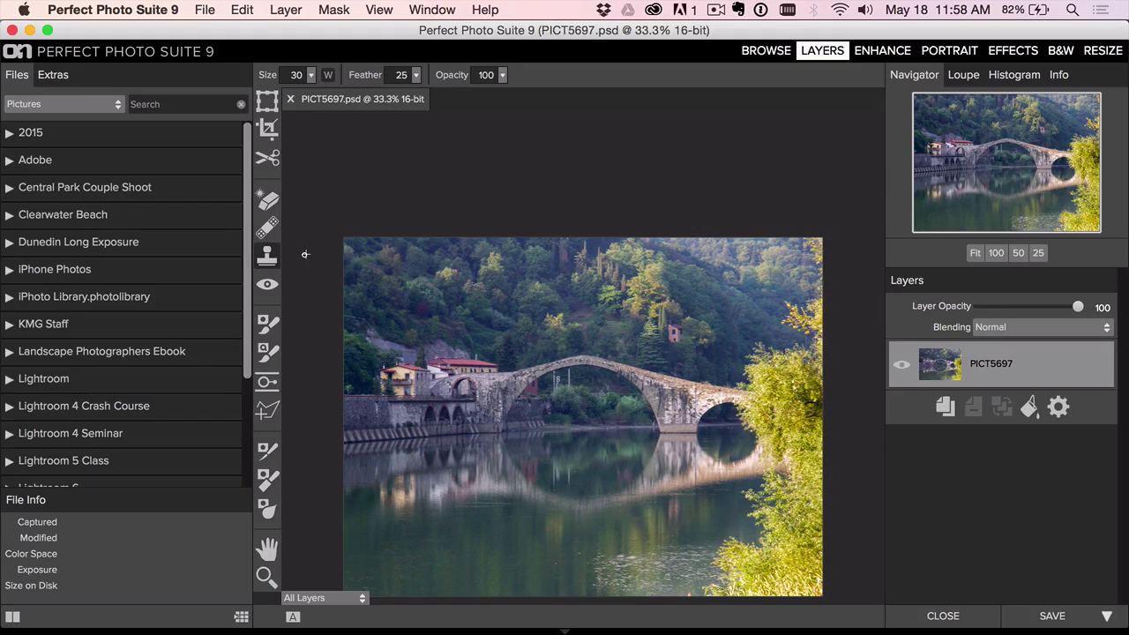
pyautogui.scroll(-5, 620, 375)
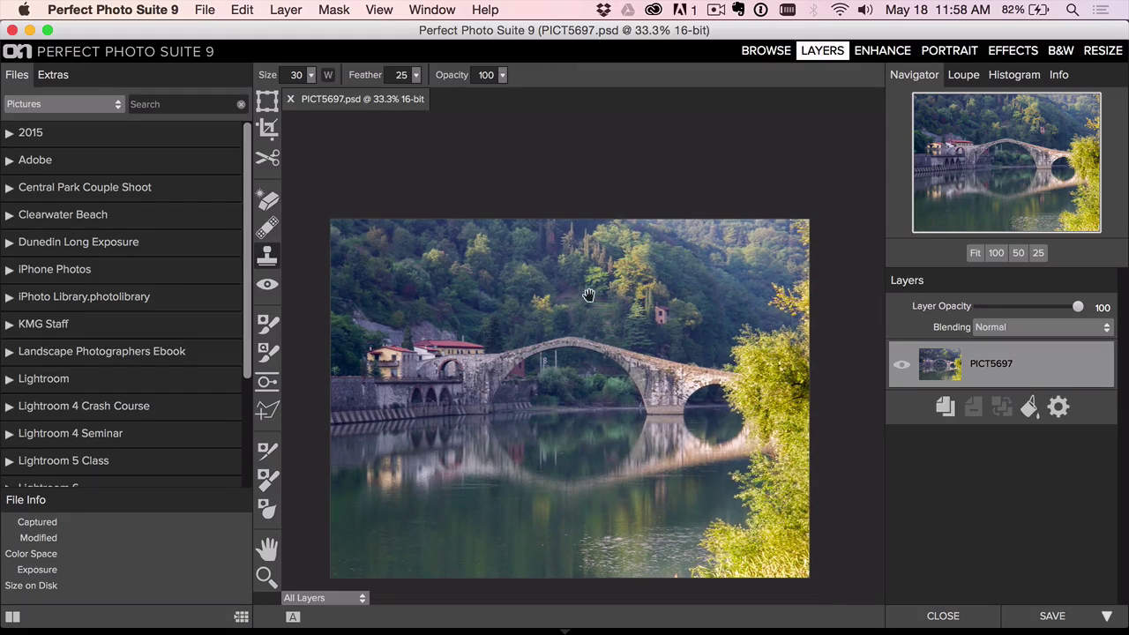
pyautogui.click(883, 53)
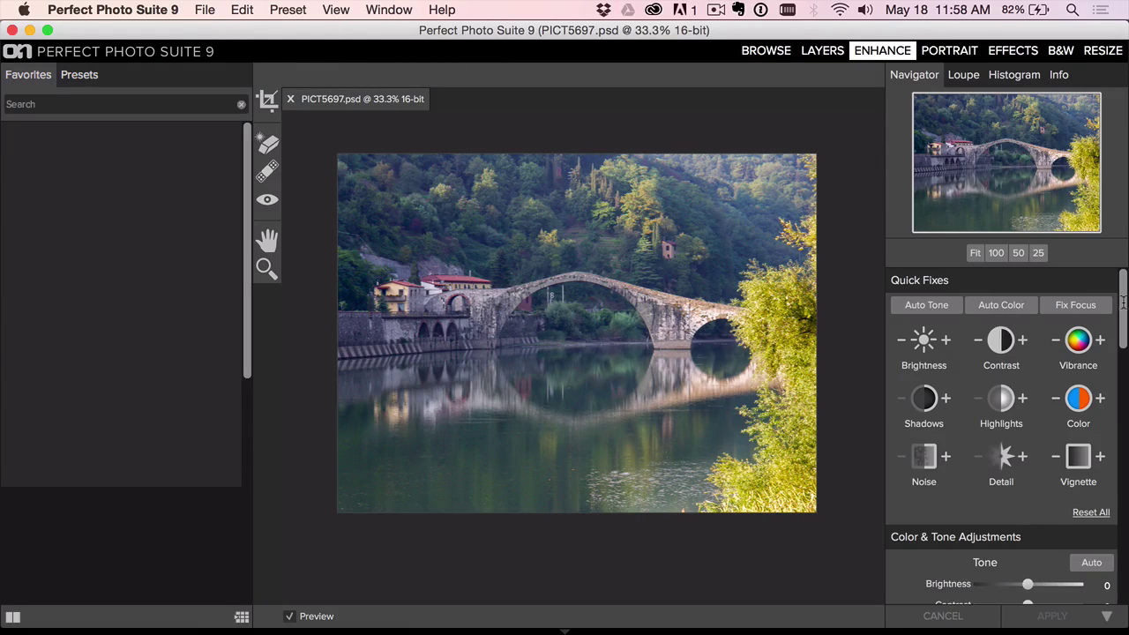
pyautogui.click(1076, 305)
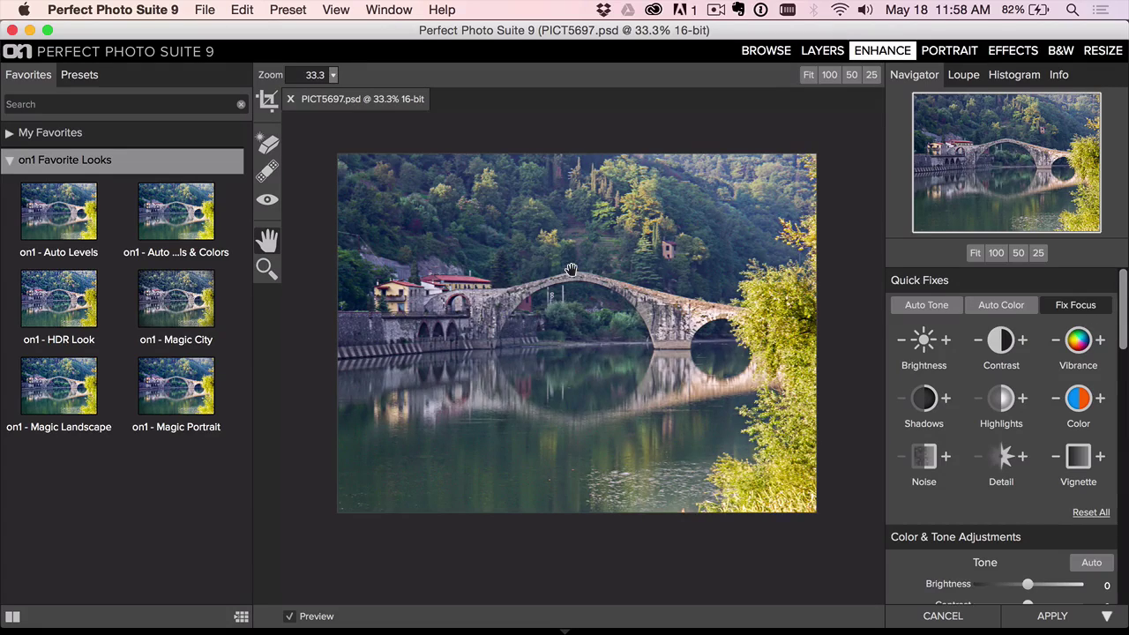
pyautogui.press('super+equal')
pyautogui.press('super+equal')
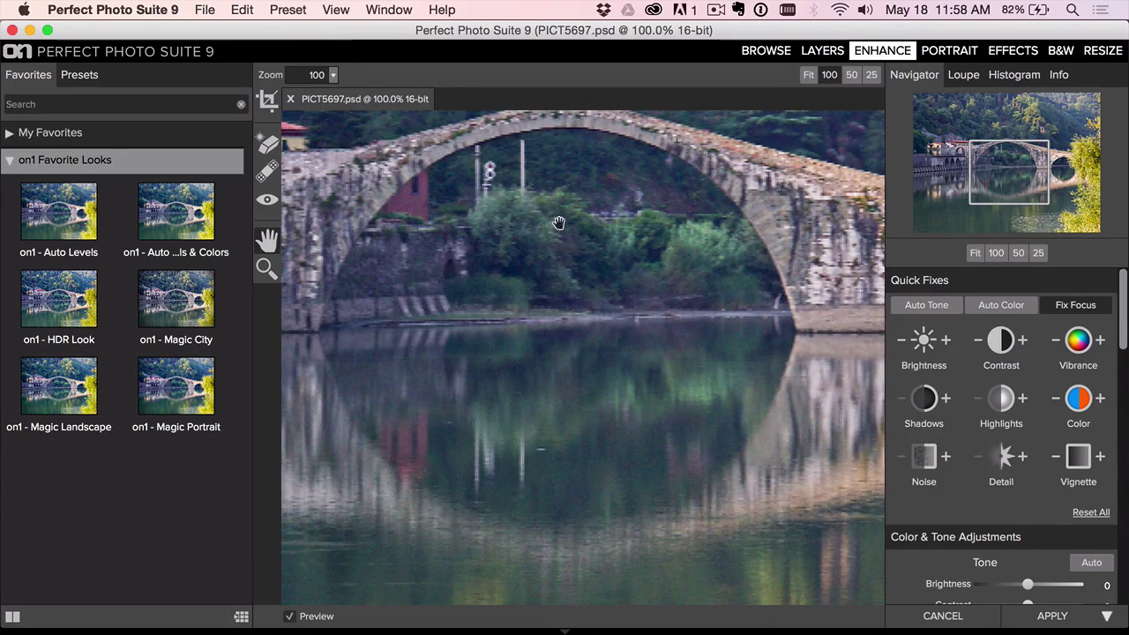
pyautogui.moveTo(558, 222); pyautogui.dragTo(646, 338)
pyautogui.press('super+p')
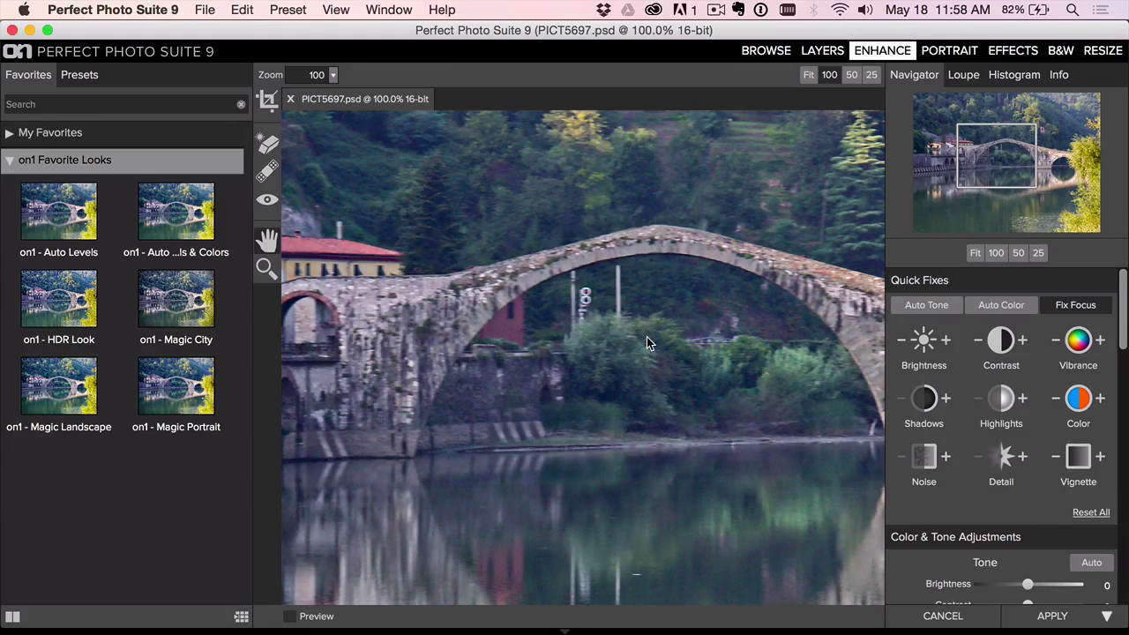
pyautogui.press('super+p')
pyautogui.press('super+p')
# - In the Effects module, try the Golden Hour Enhancer landscape preset on the photo and switch to the Summer preset
pyautogui.click(1010, 51)
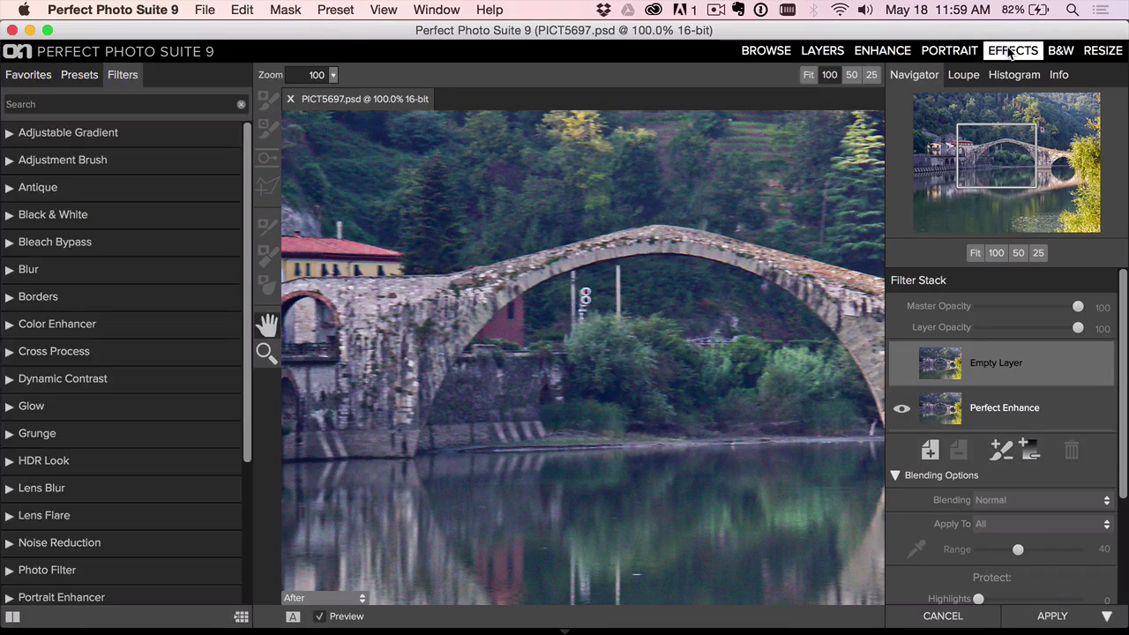
pyautogui.click(79, 75)
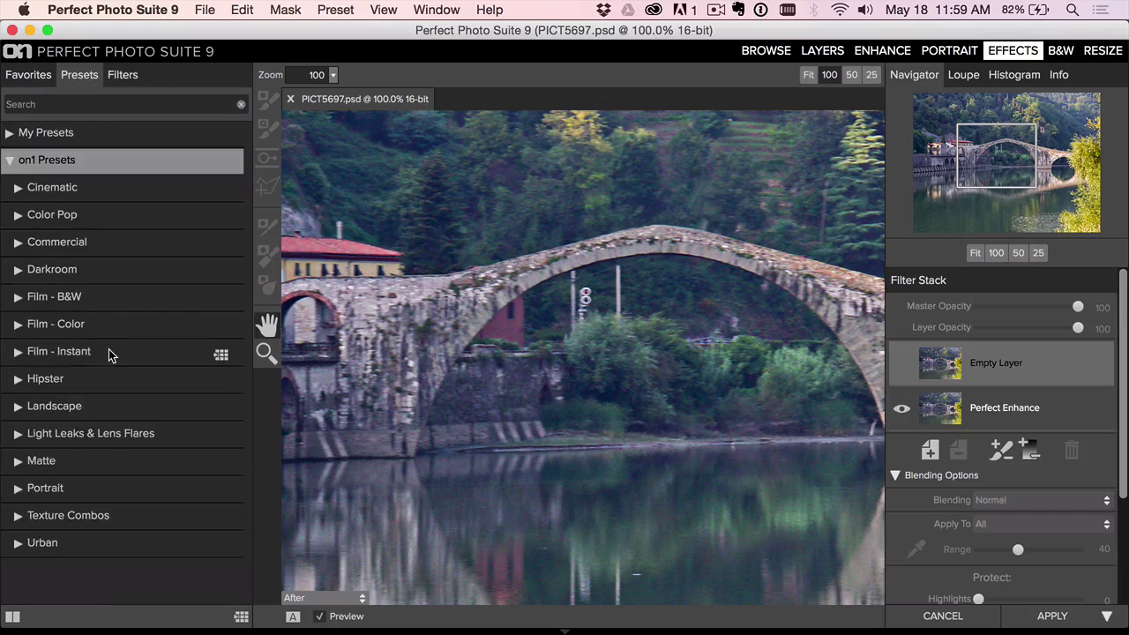
pyautogui.click(94, 411)
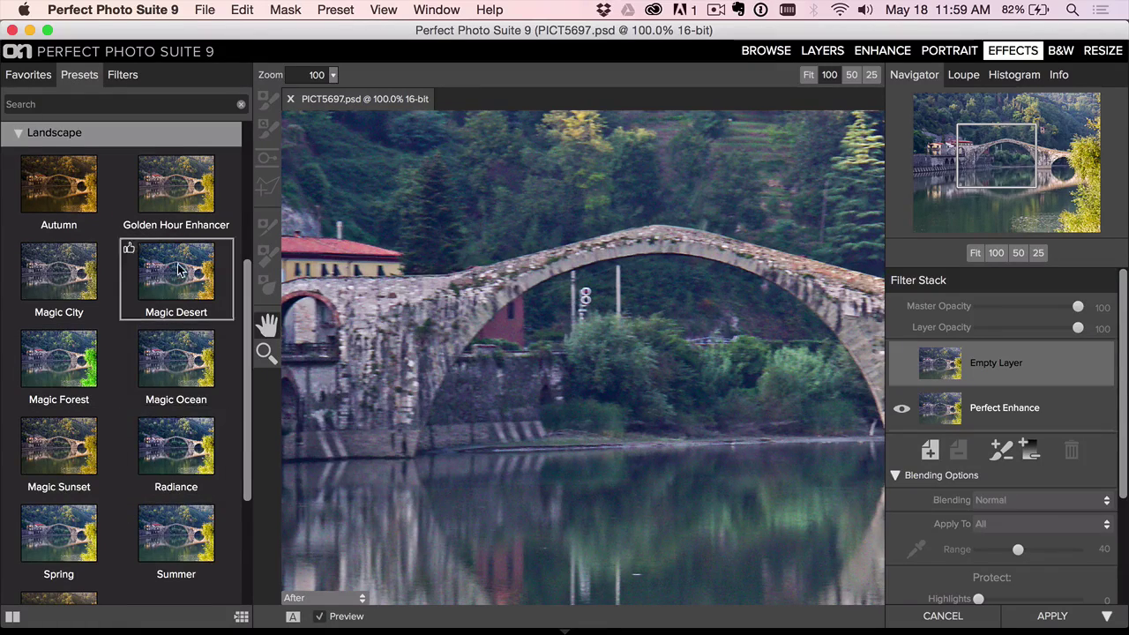
pyautogui.click(179, 198)
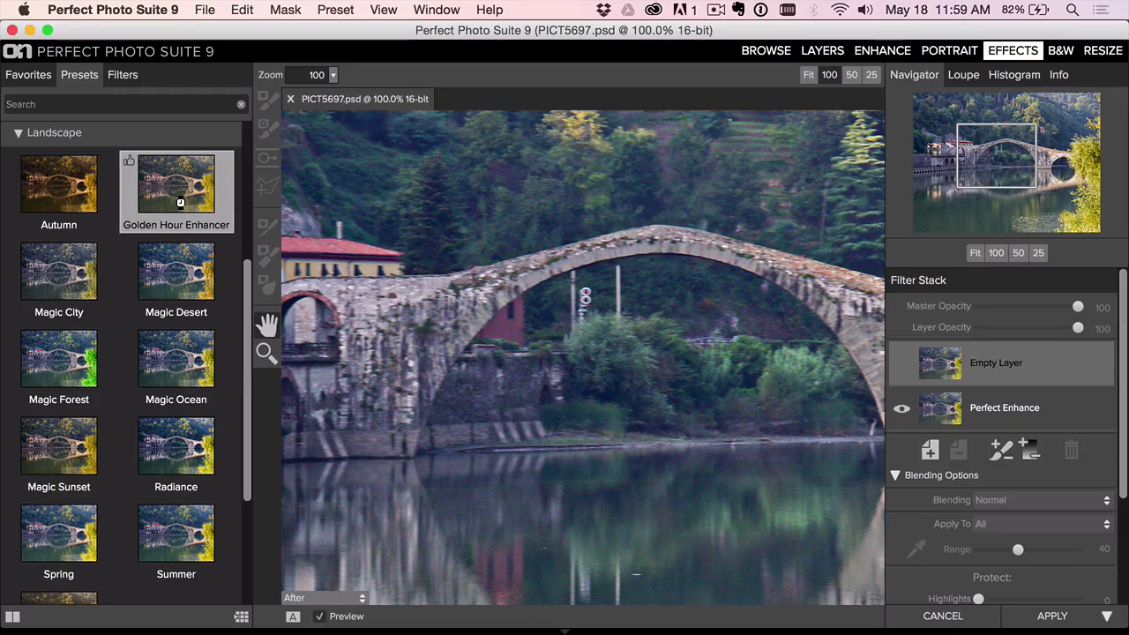
pyautogui.press('super+minus')
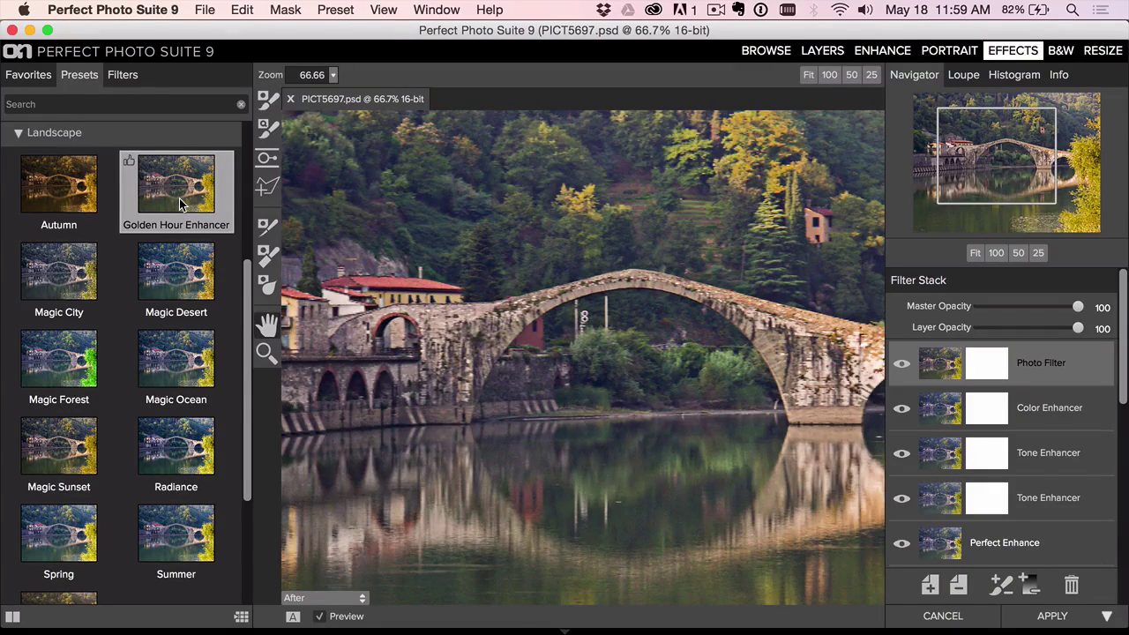
pyautogui.press('super+minus')
pyautogui.press('super+minus')
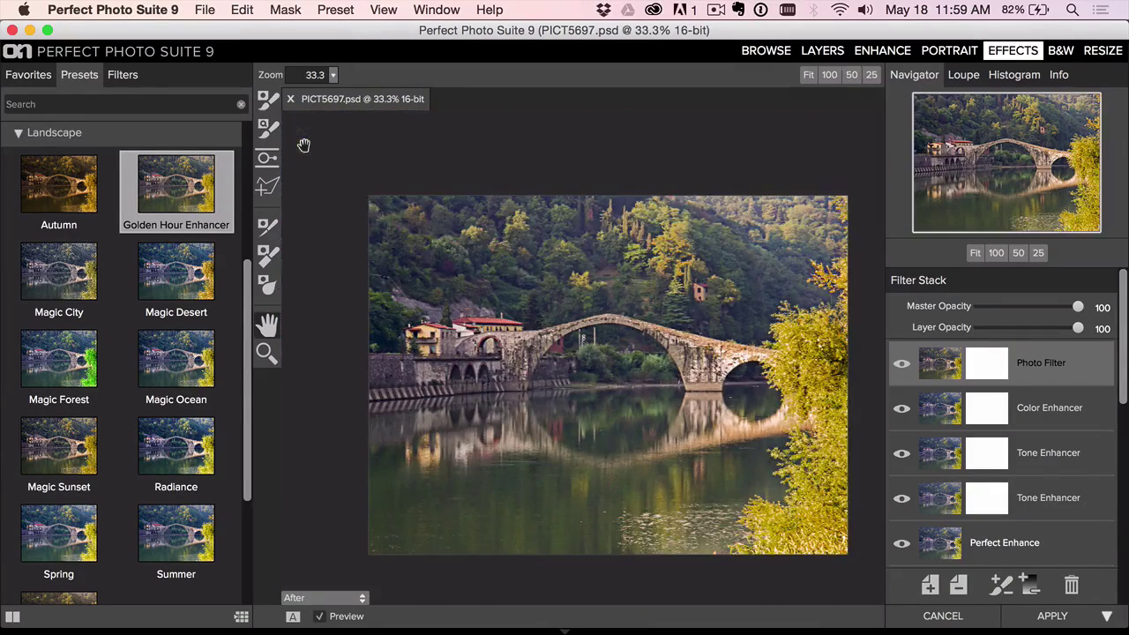
pyautogui.click(176, 533)
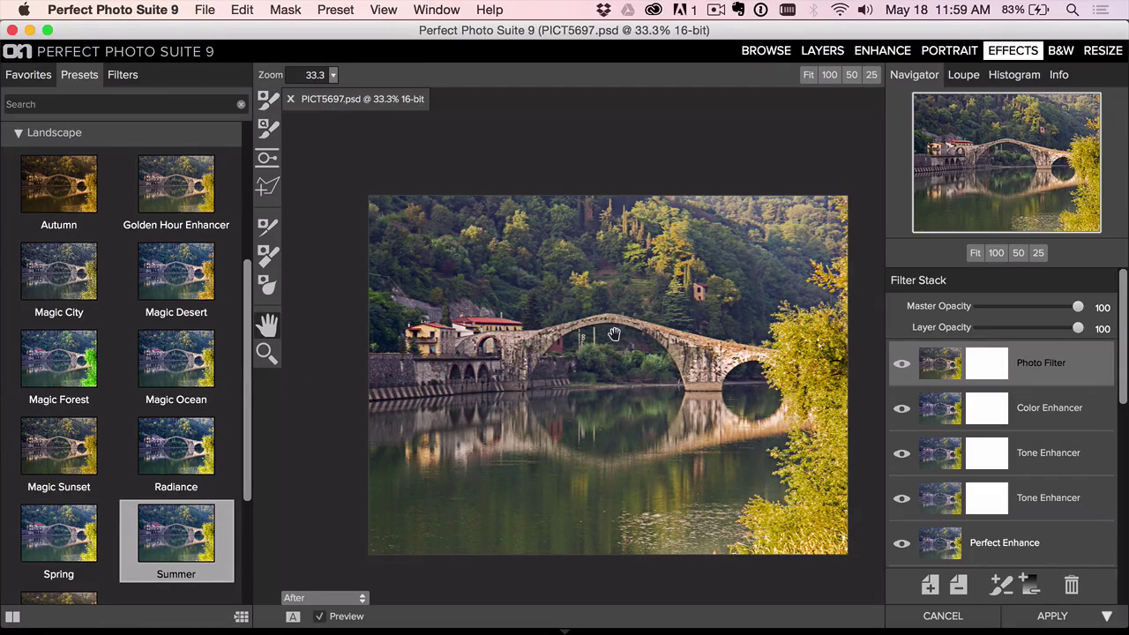
# - Try the Summer landscape preset on the bridge photo and switch back to the Golden Hour Enhancer preset
pyautogui.click(1072, 585)
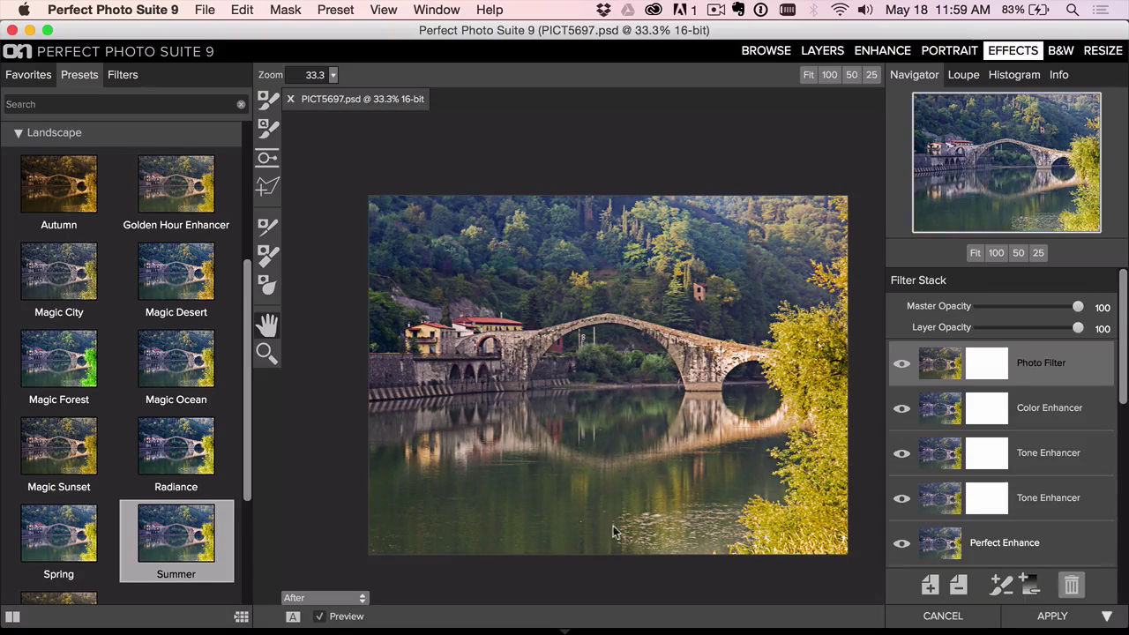
pyautogui.click(173, 535)
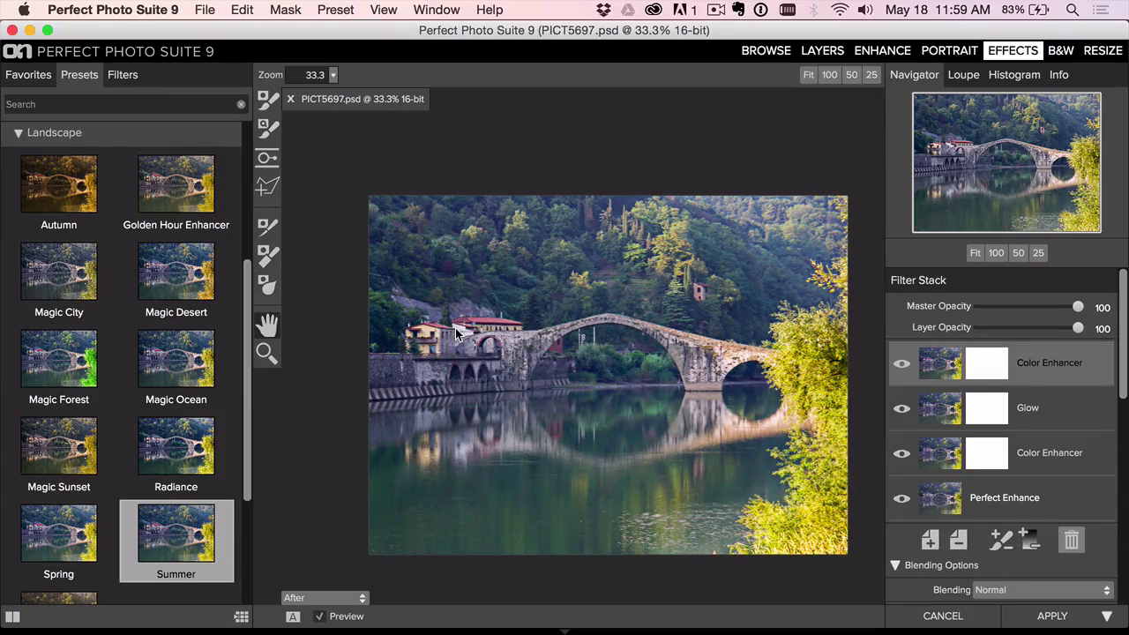
pyautogui.click(173, 198)
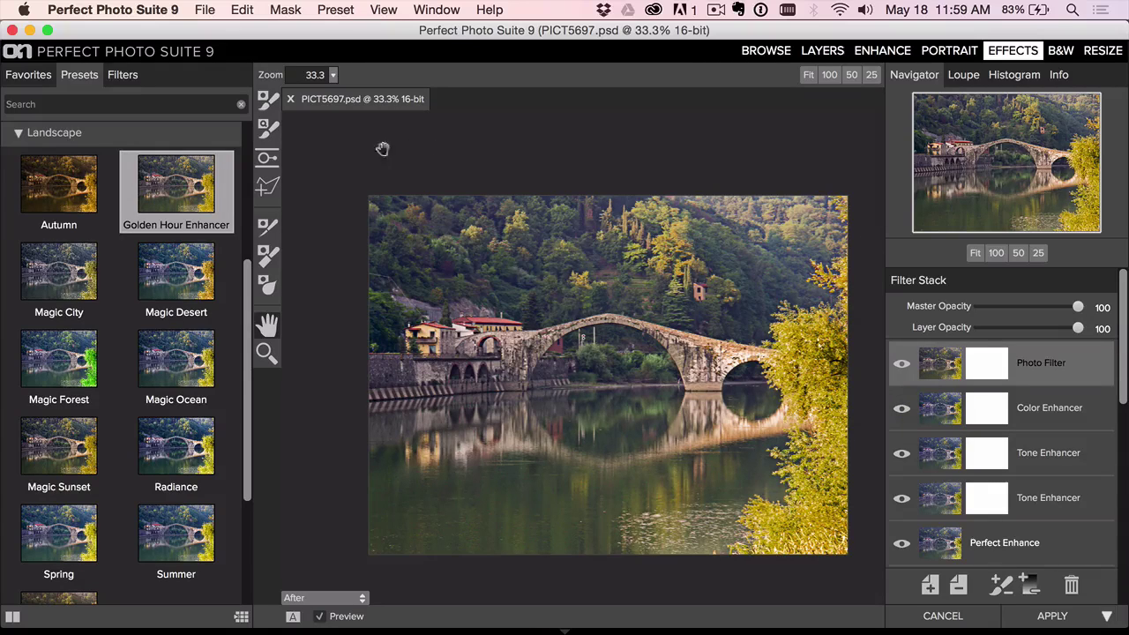
# - Add a new filter layer with the Big Softy vignette, reduce its layer opacity to about 88 and apply the effects
pyautogui.click(122, 74)
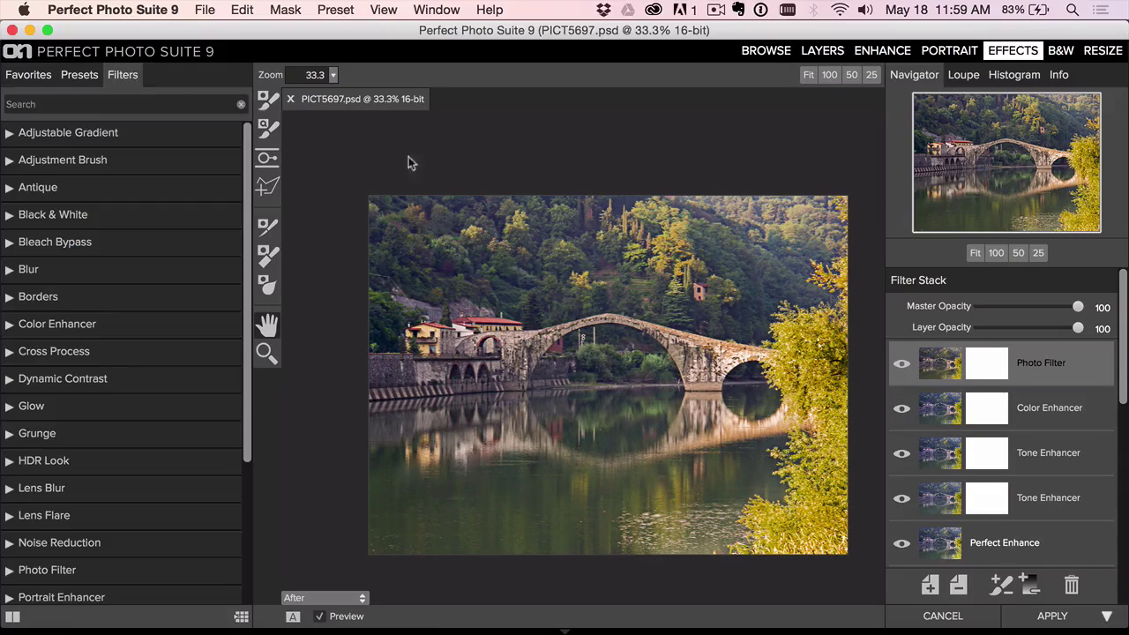
pyautogui.click(930, 585)
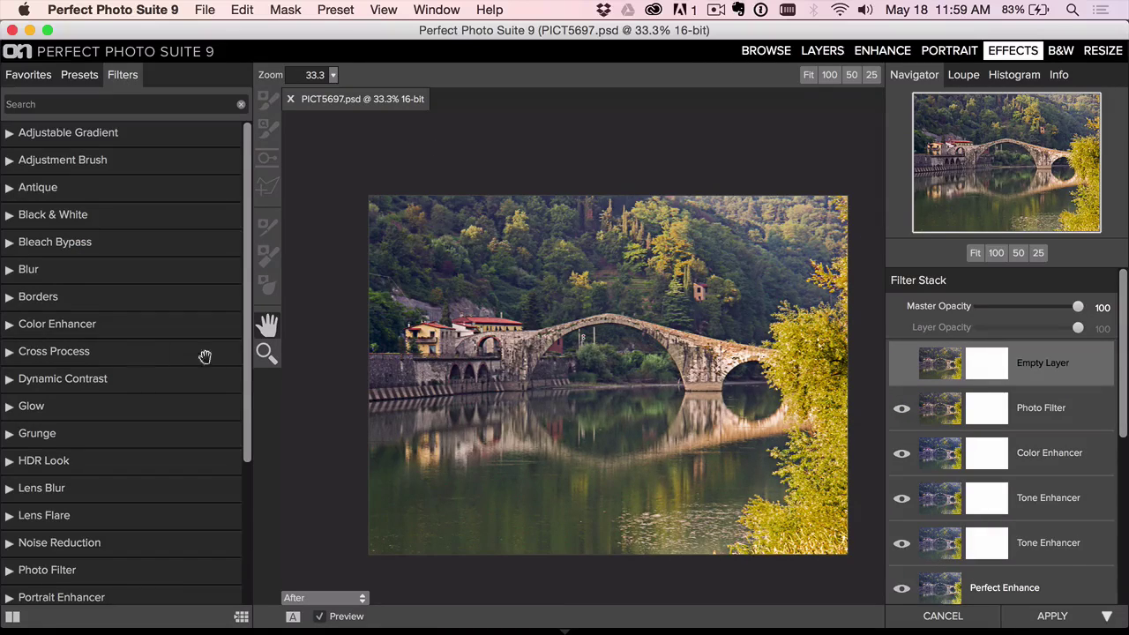
pyautogui.moveTo(248, 357); pyautogui.dragTo(225, 591)
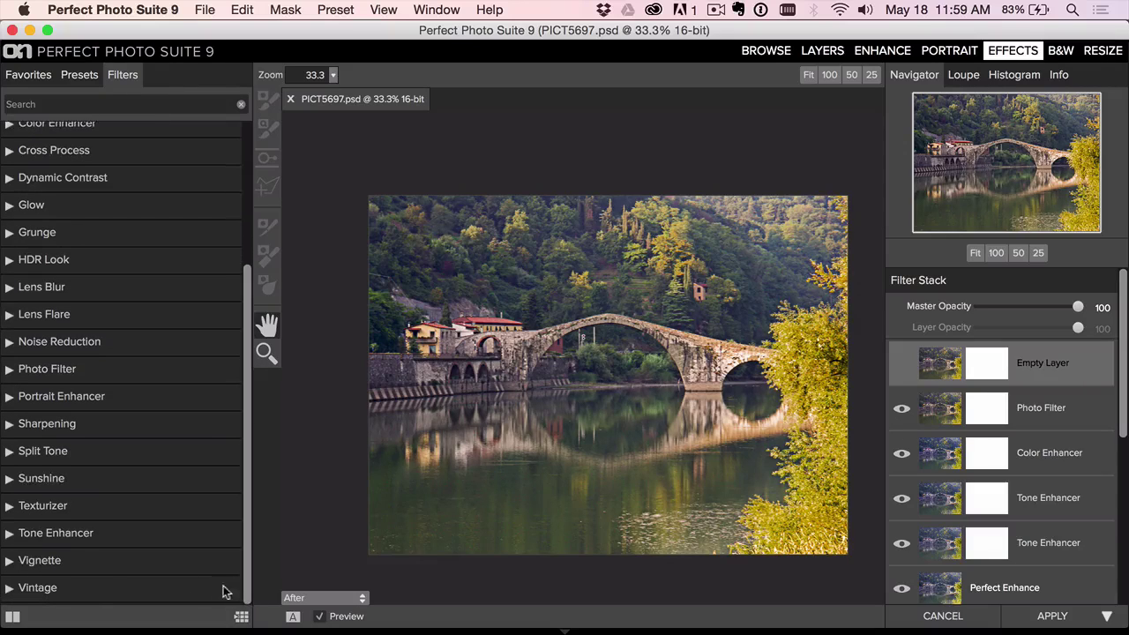
pyautogui.click(92, 556)
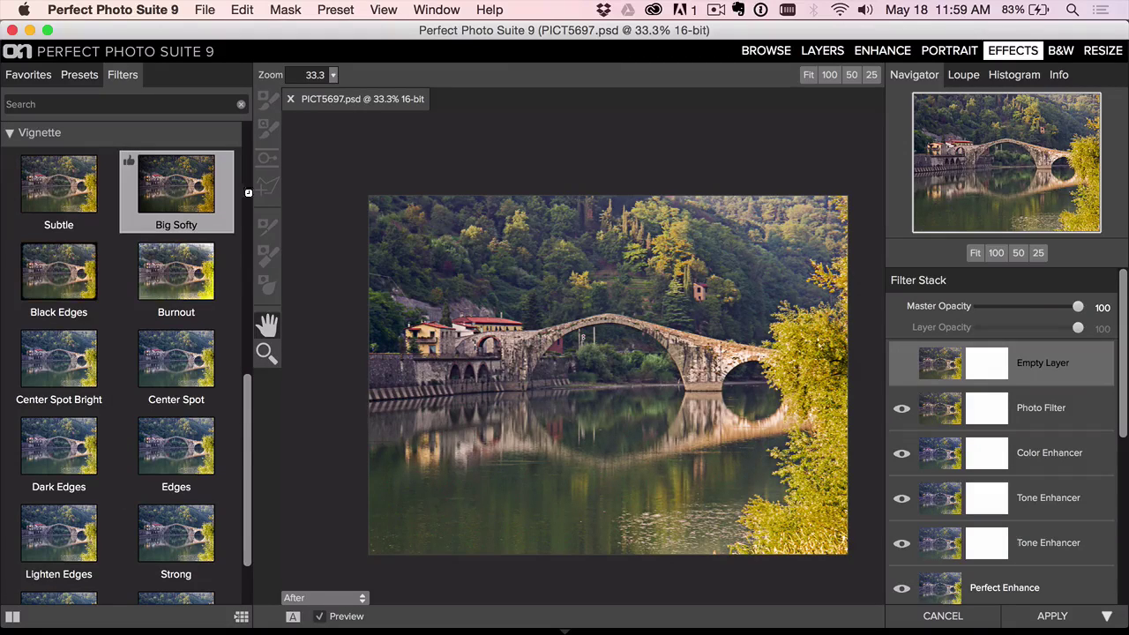
pyautogui.moveTo(1022, 371); pyautogui.dragTo(1023, 372)
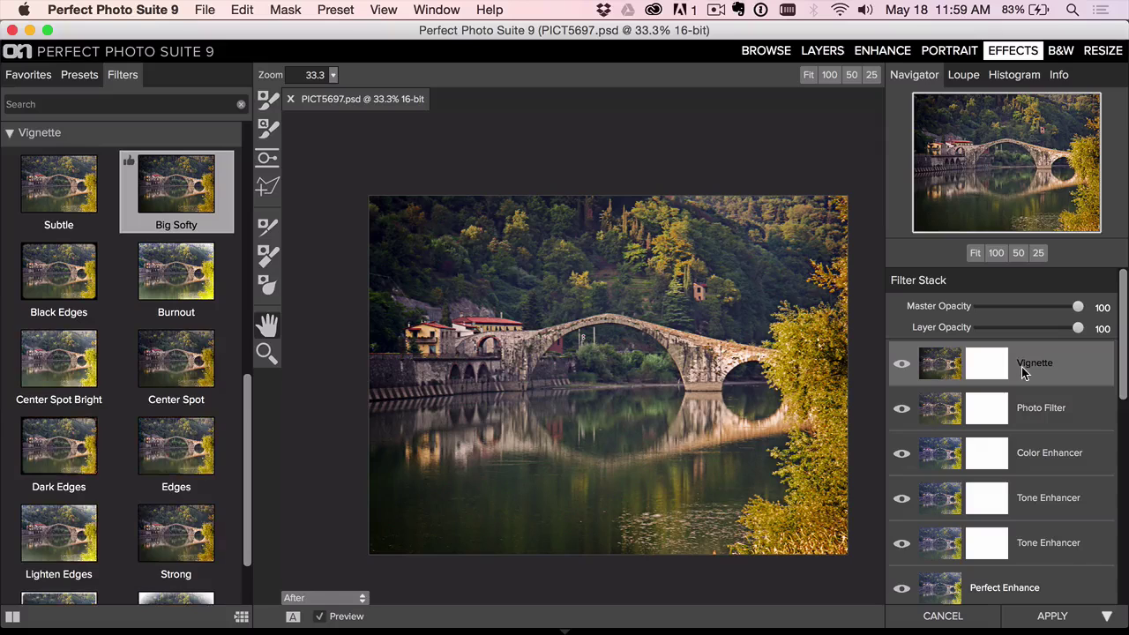
pyautogui.moveTo(1077, 328); pyautogui.dragTo(1053, 331)
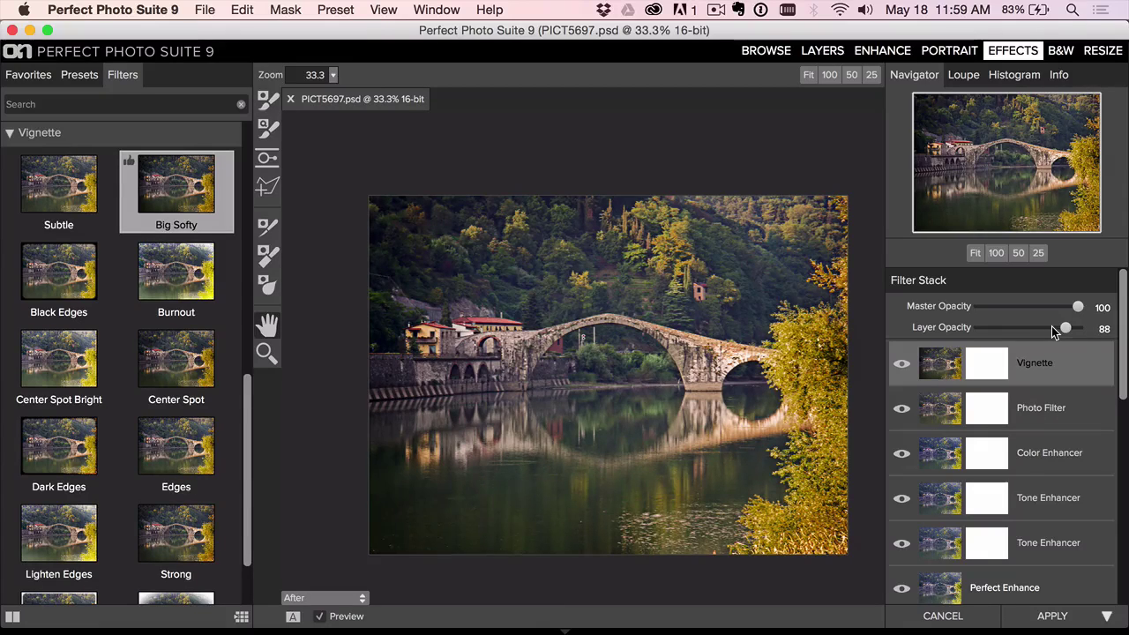
pyautogui.click(1055, 618)
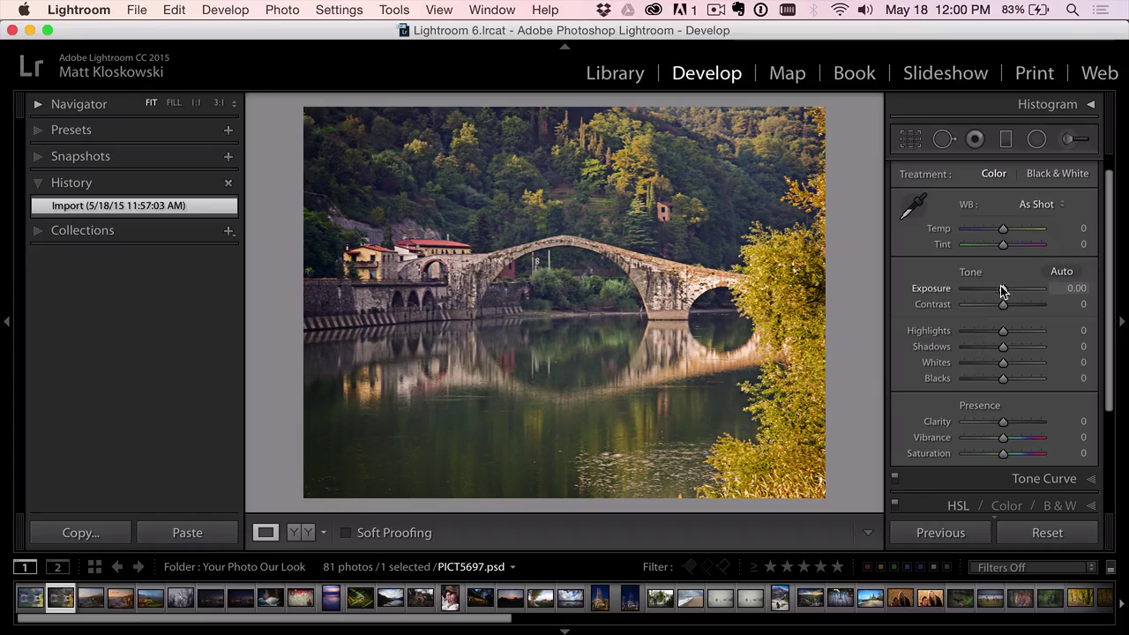
# - In Lightroom, set the retouched photo's Exposure to -0.15 and add a post-crop vignette with Amount -21, Midpoint 19 and Feather 79
pyautogui.moveTo(1002, 291); pyautogui.dragTo(1000, 292)
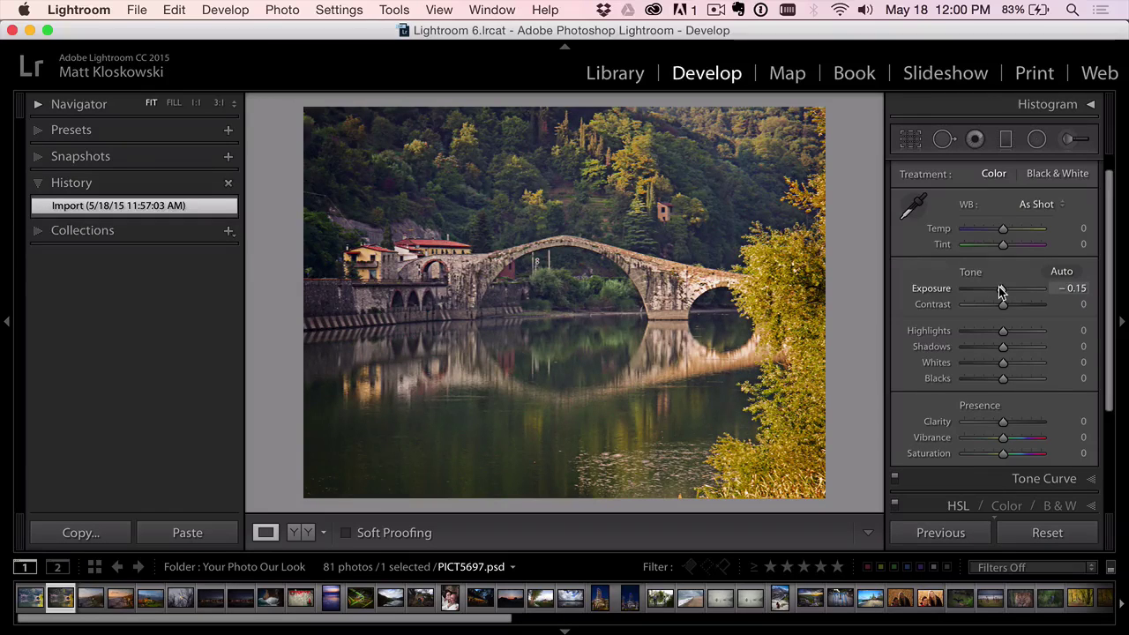
pyautogui.scroll(-10, 1000, 353)
pyautogui.click(1024, 464)
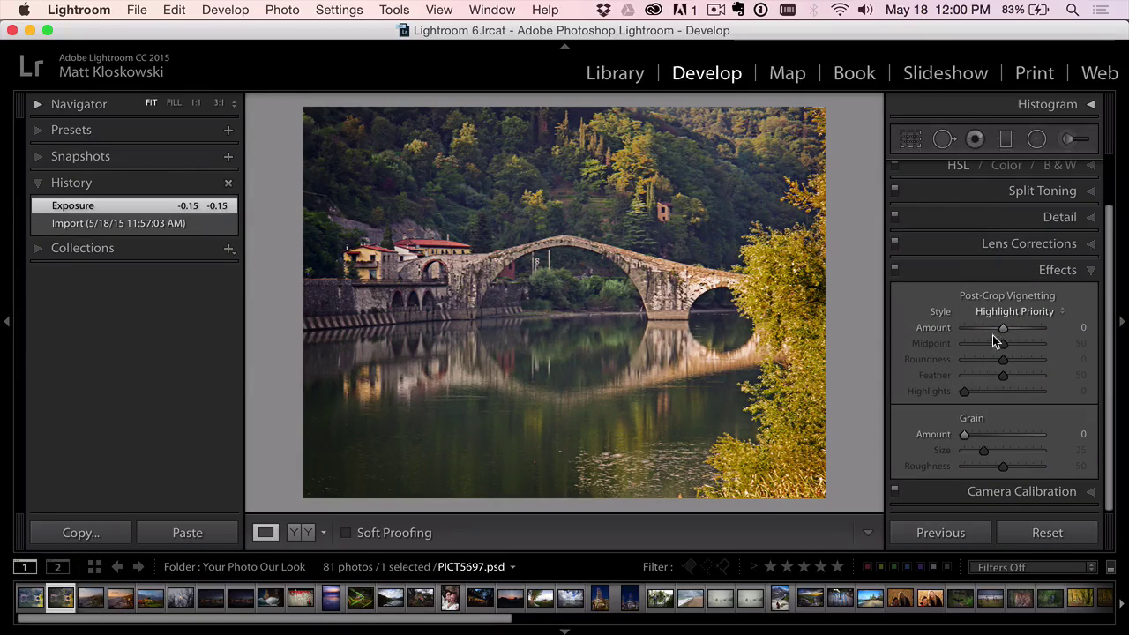
pyautogui.moveTo(1001, 329); pyautogui.dragTo(1025, 377)
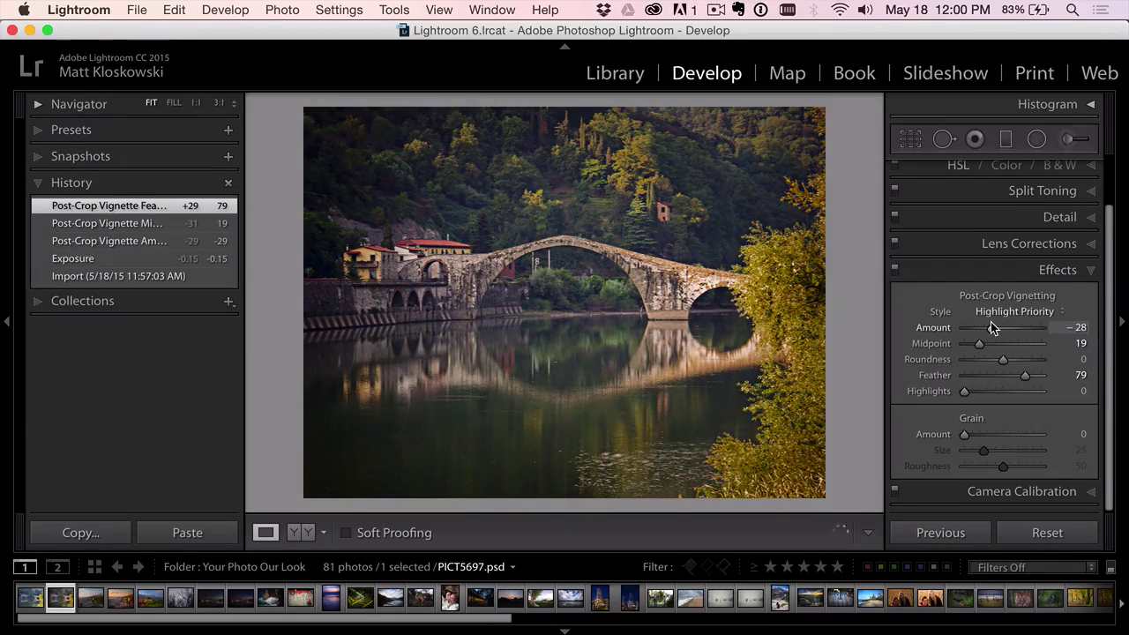
pyautogui.moveTo(992, 329); pyautogui.dragTo(996, 328)
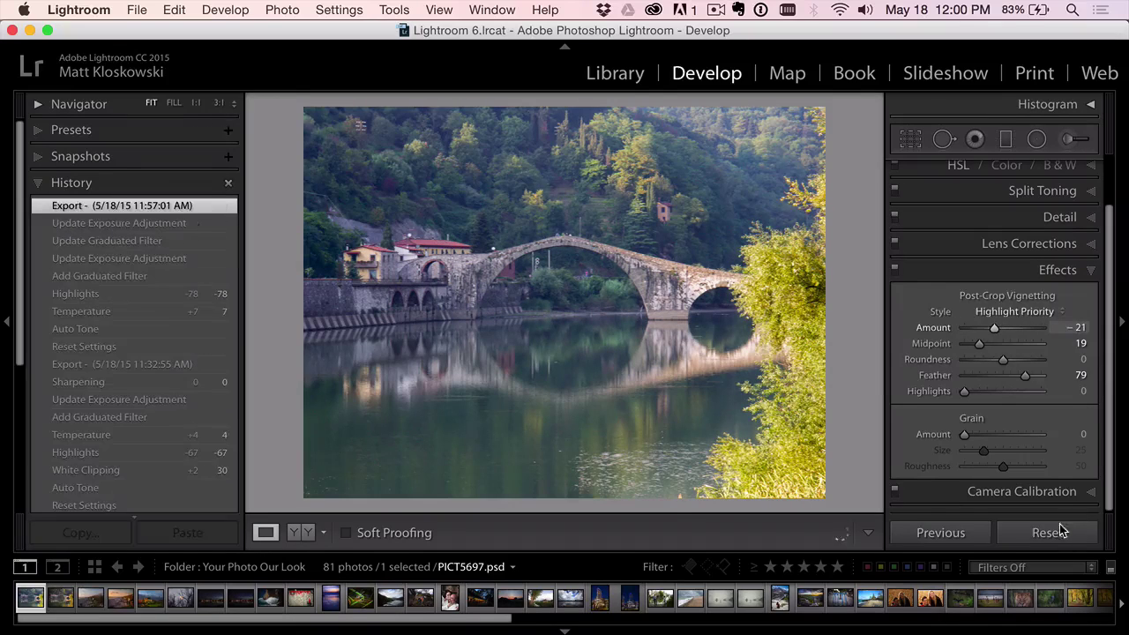
# - Reset the original PICT5697.JPG and compare it with the edited PSD version in Lights Out view, including its before and after
pyautogui.click(1052, 535)
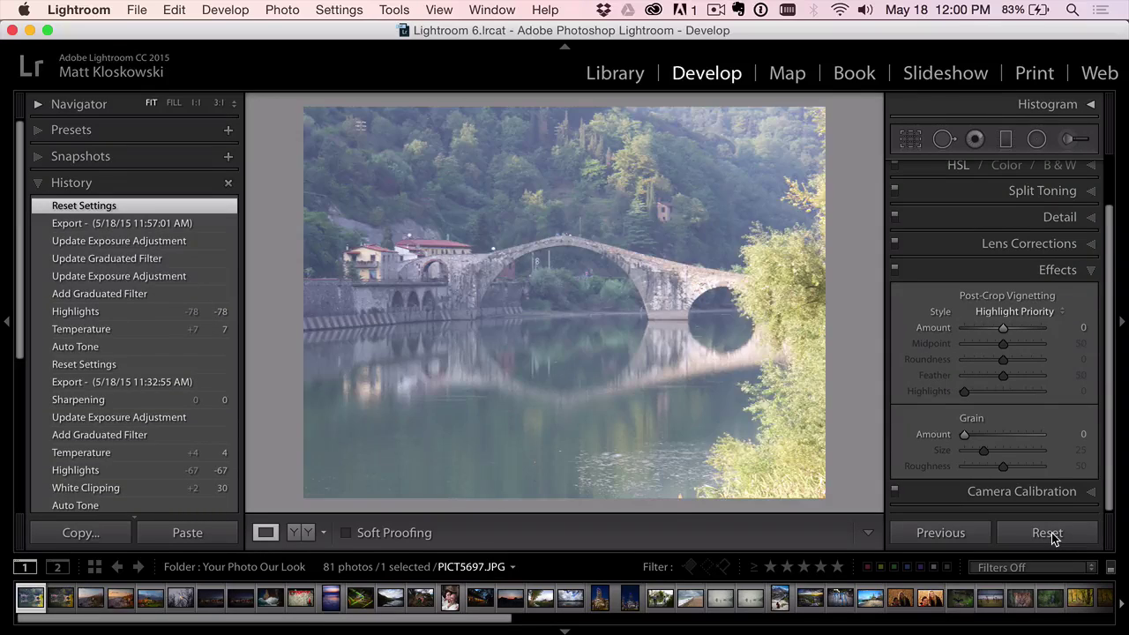
pyautogui.hotkey('shift', 'Tab')
pyautogui.press('l')
pyautogui.press('l')
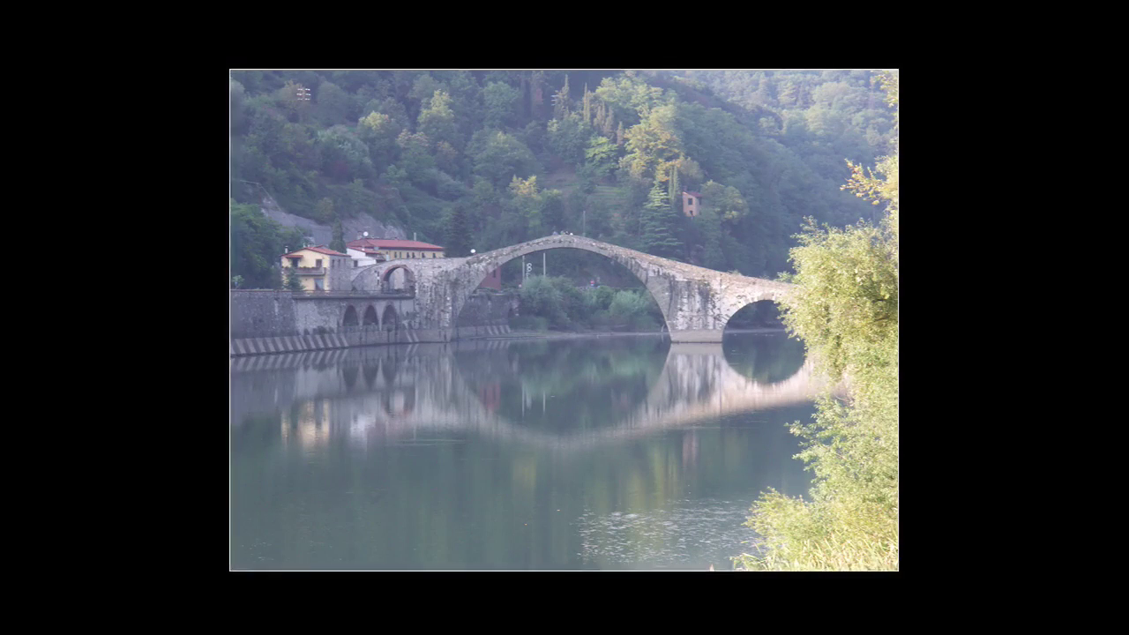
pyautogui.press('Right')
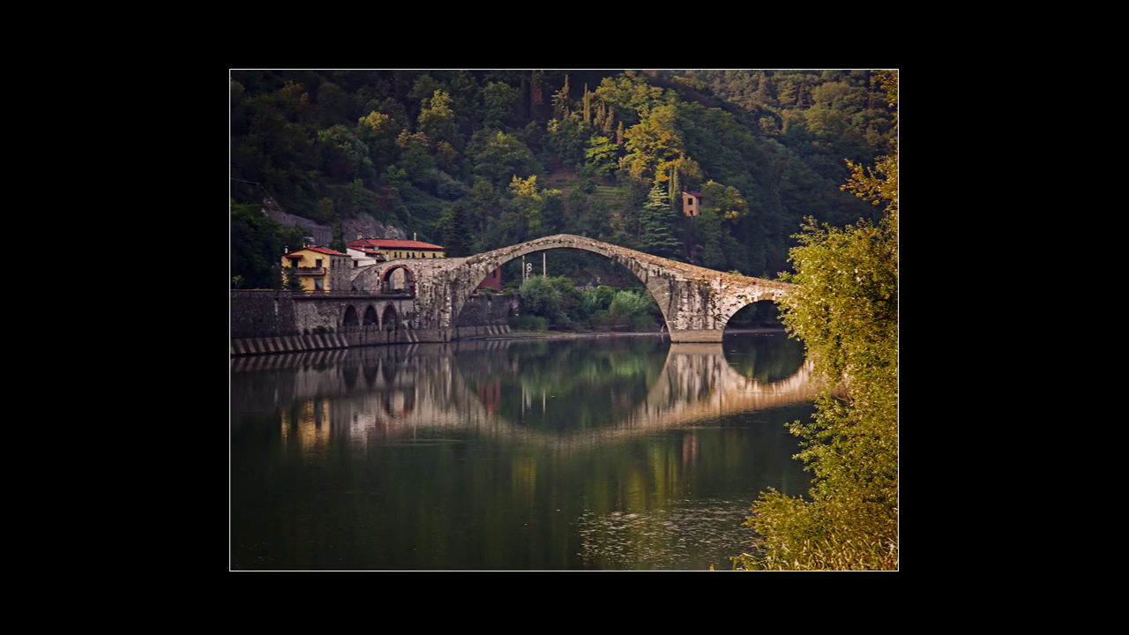
pyautogui.press('\\')
pyautogui.press('\\')
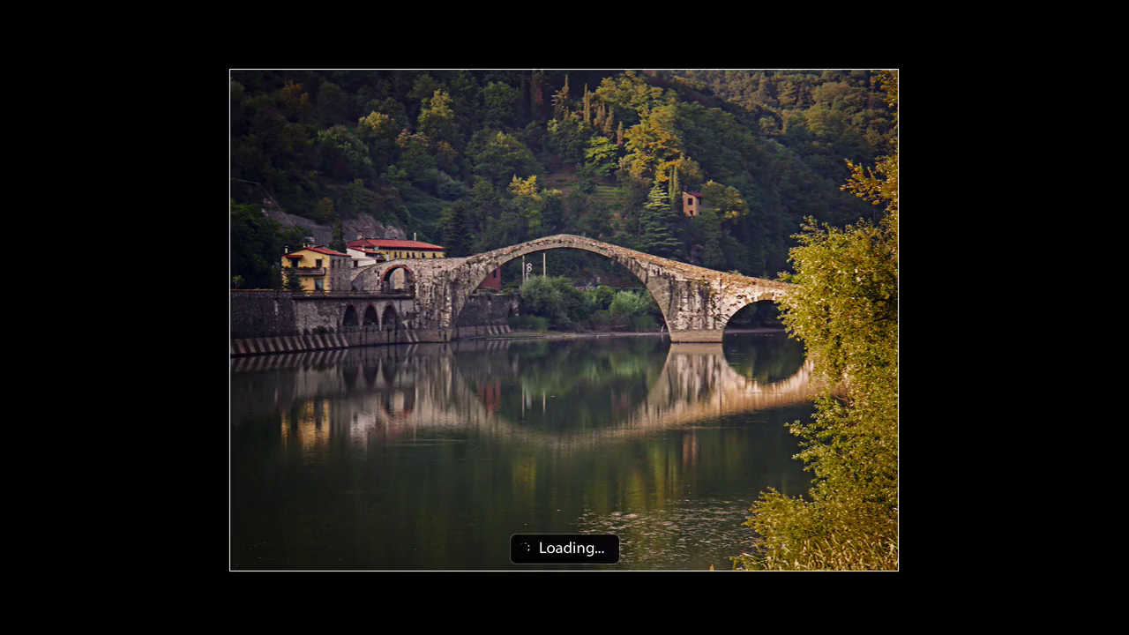
# - Leave Lights Out, open IMG_8507.CR2 from the Episode 03 collection in Develop and show the Basic adjustments
pyautogui.press('g')
pyautogui.press('l')
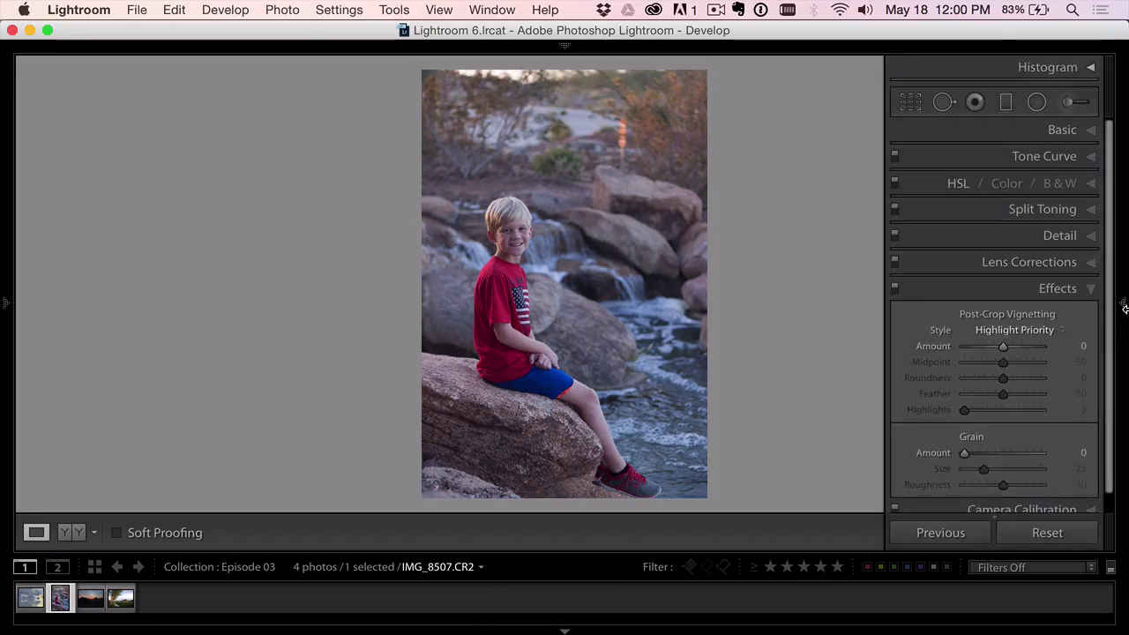
pyautogui.click(1122, 305)
pyautogui.click(1066, 131)
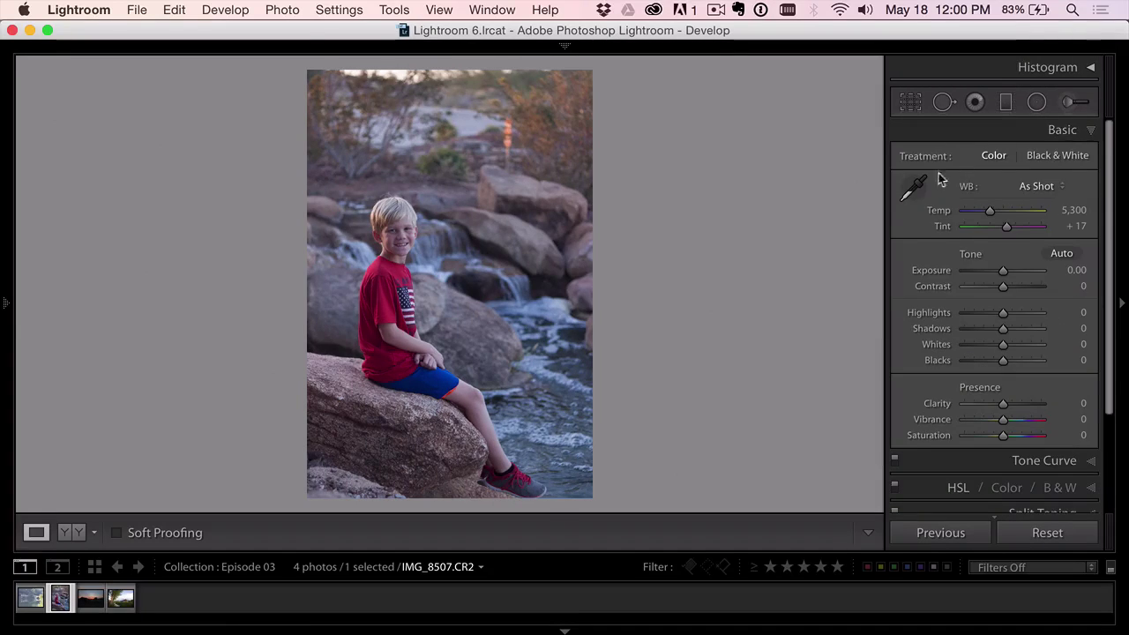
# - Sample the water for a neutral white balance, set Temp to 8,459 and raise Exposure to +0.35
pyautogui.click(913, 186)
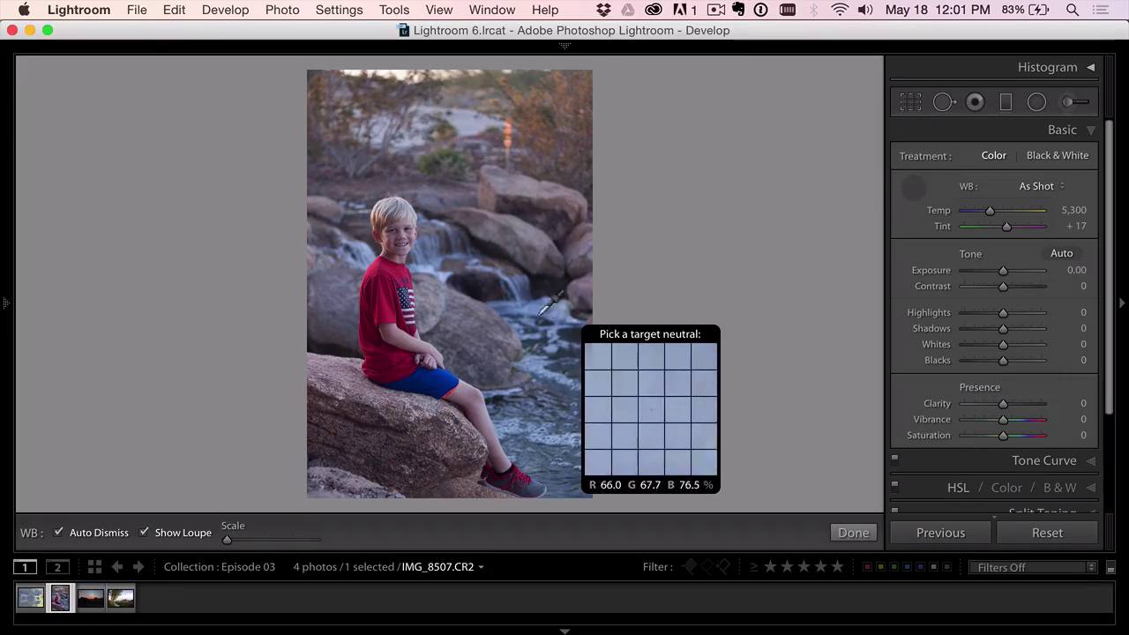
pyautogui.click(528, 311)
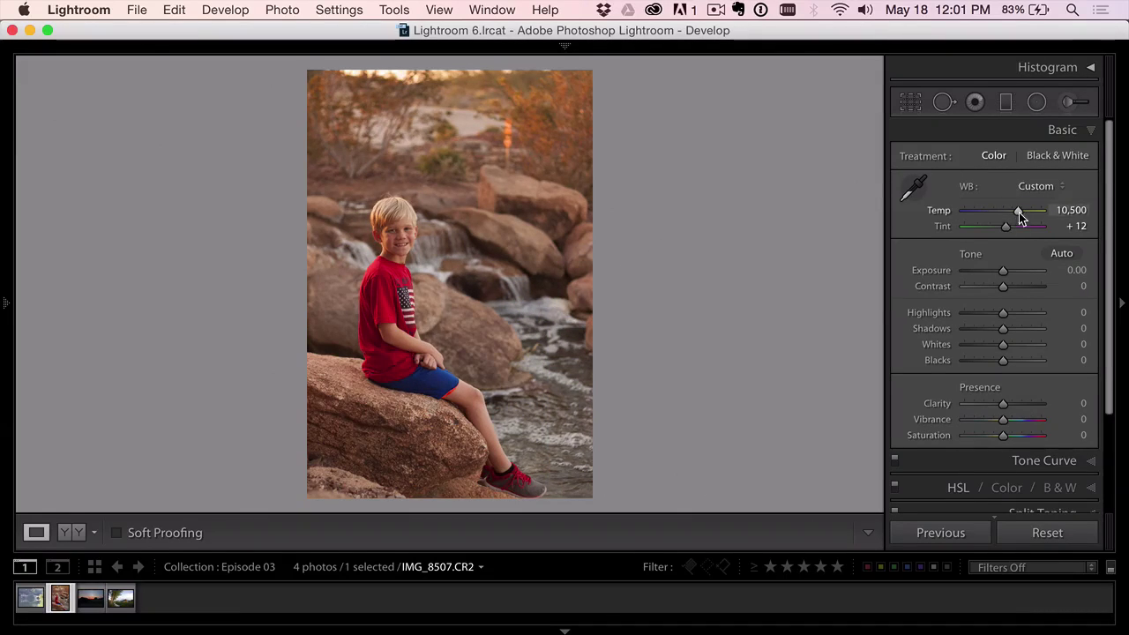
pyautogui.moveTo(1020, 217); pyautogui.dragTo(1016, 217)
pyautogui.moveTo(1006, 268); pyautogui.dragTo(1007, 270)
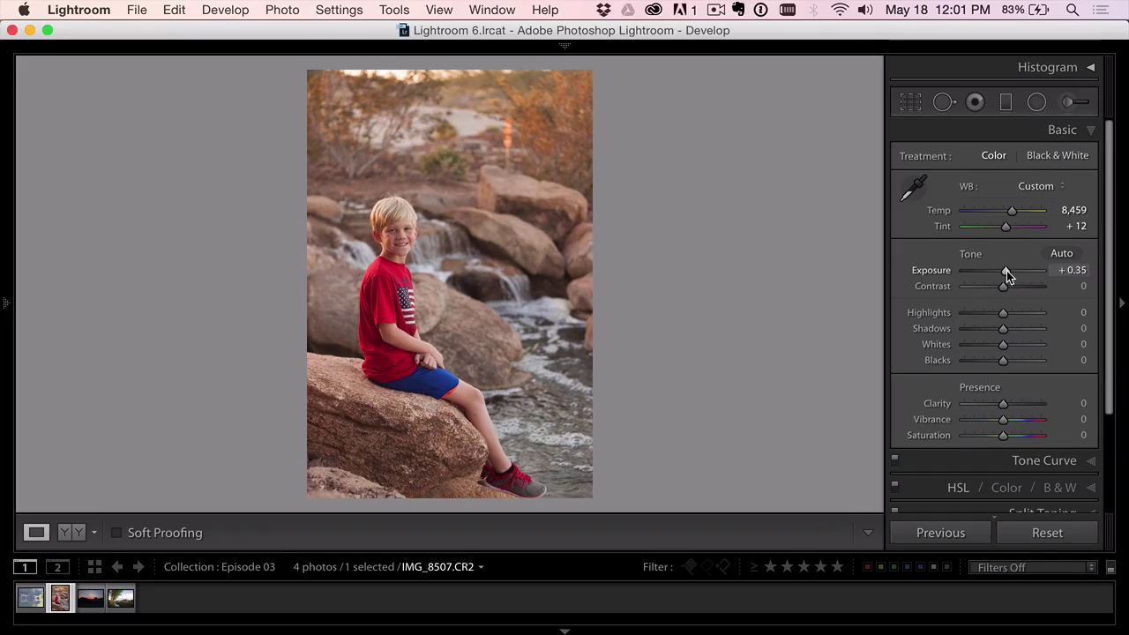
# - Try a tight vertical crop around the boy's head and torso at the original aspect ratio
pyautogui.click(911, 103)
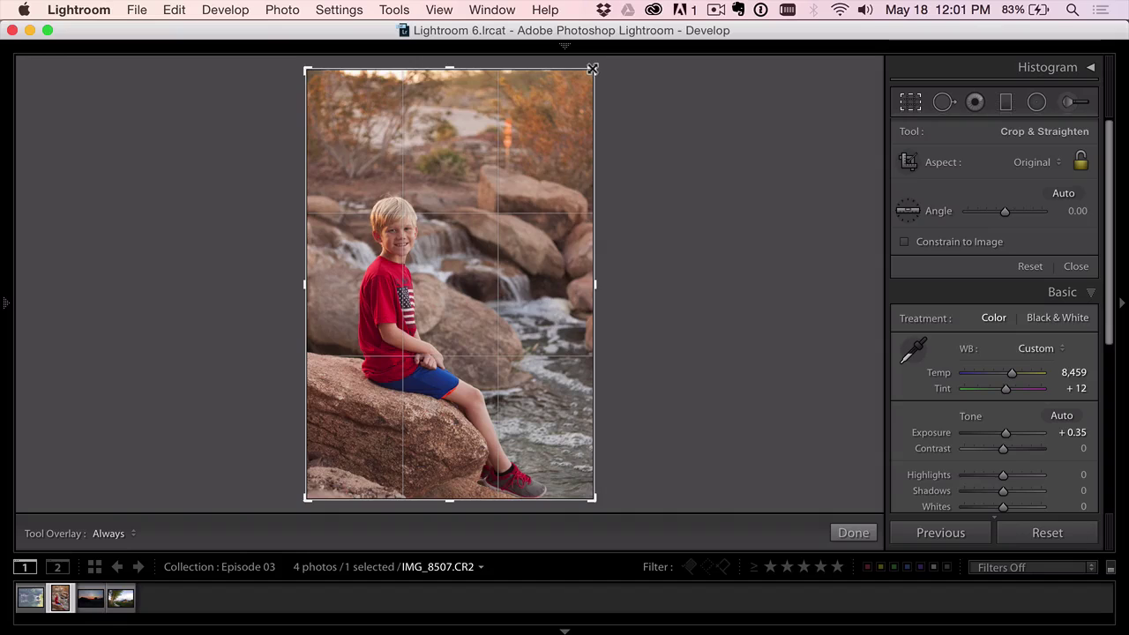
pyautogui.moveTo(592, 69); pyautogui.dragTo(505, 200)
pyautogui.press('alt')
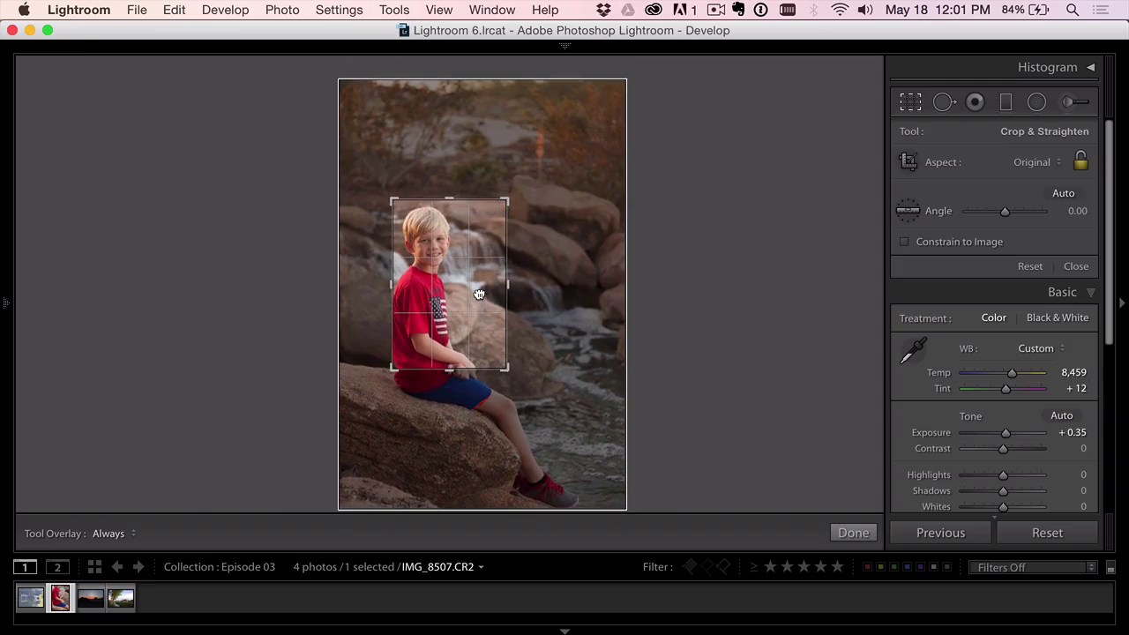
pyautogui.press('alt')
pyautogui.press('alt')
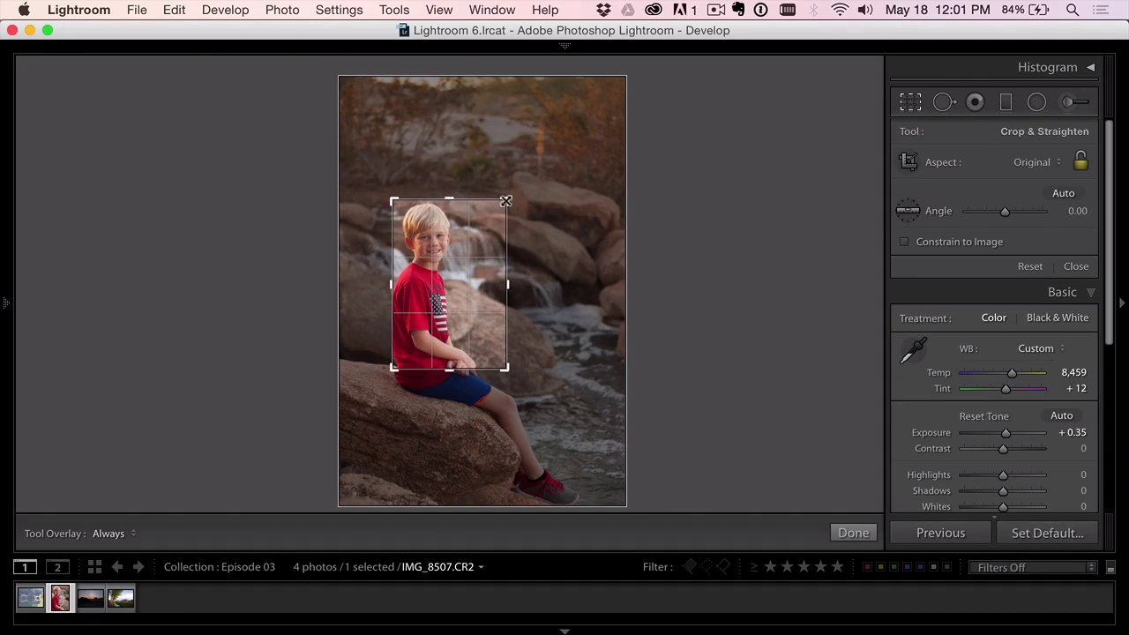
pyautogui.moveTo(505, 201); pyautogui.dragTo(497, 214)
pyautogui.moveTo(472, 253)
pyautogui.mouseDown()
pyautogui.moveTo(485, 270)
pyautogui.moveTo(492, 261)
pyautogui.mouseUp()
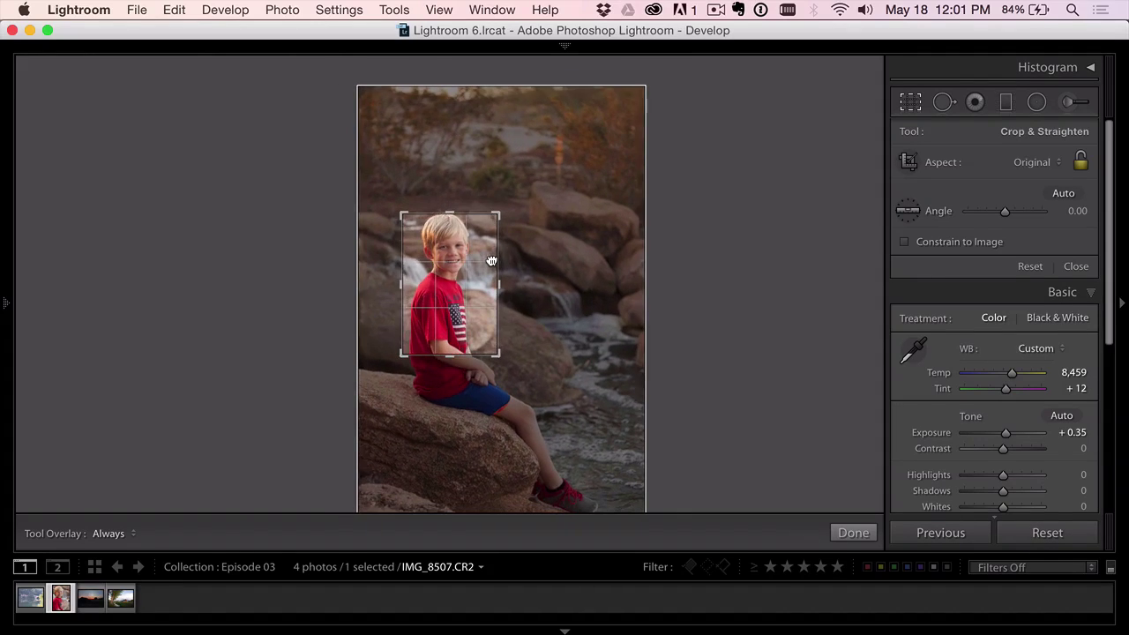
pyautogui.press('Return')
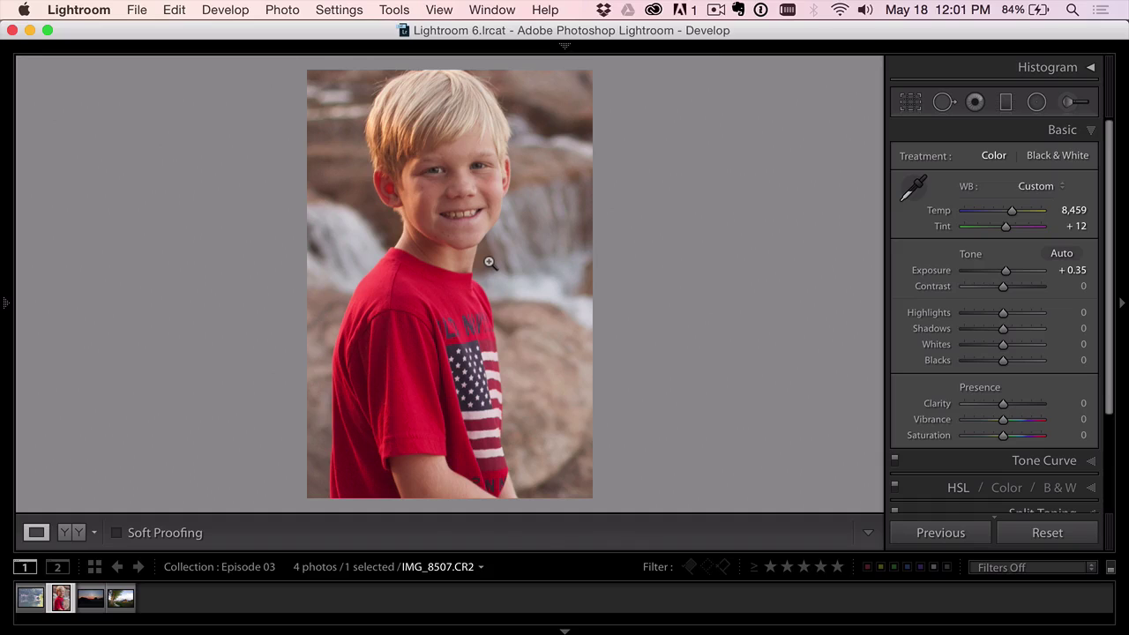
# - Try a landscape-oriented crop of the photo and enlarge its frame
pyautogui.press('r')
pyautogui.press('x')
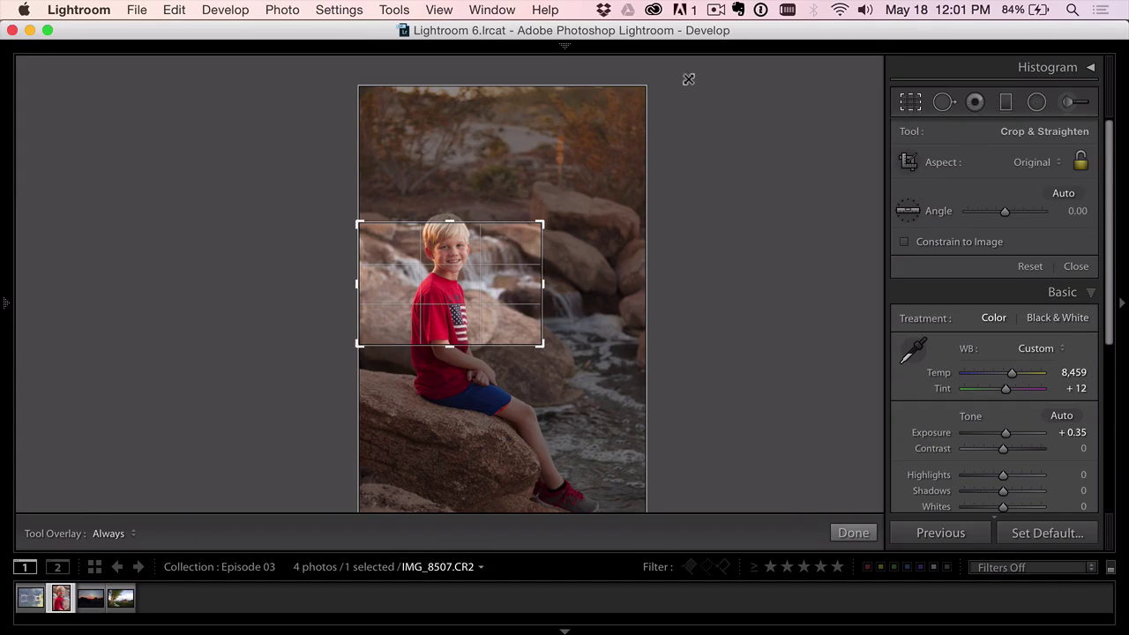
pyautogui.moveTo(566, 199); pyautogui.dragTo(635, 91)
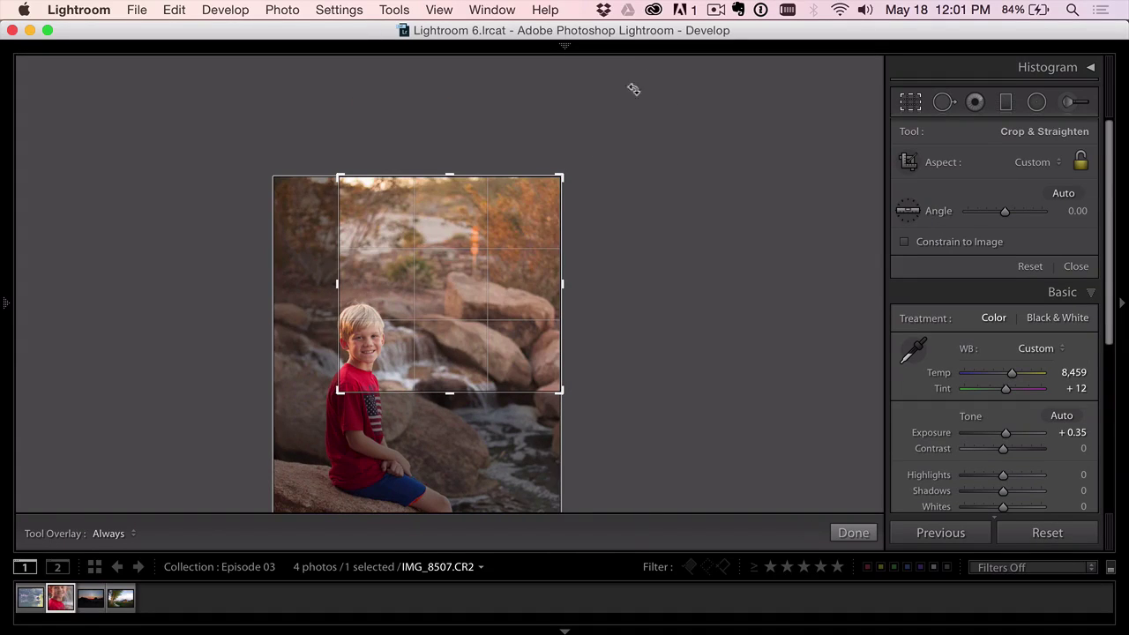
# - Reset the crop and recrop the photo vertically, trimming its upper and right edges around the seated boy
pyautogui.press('super+alt+r')
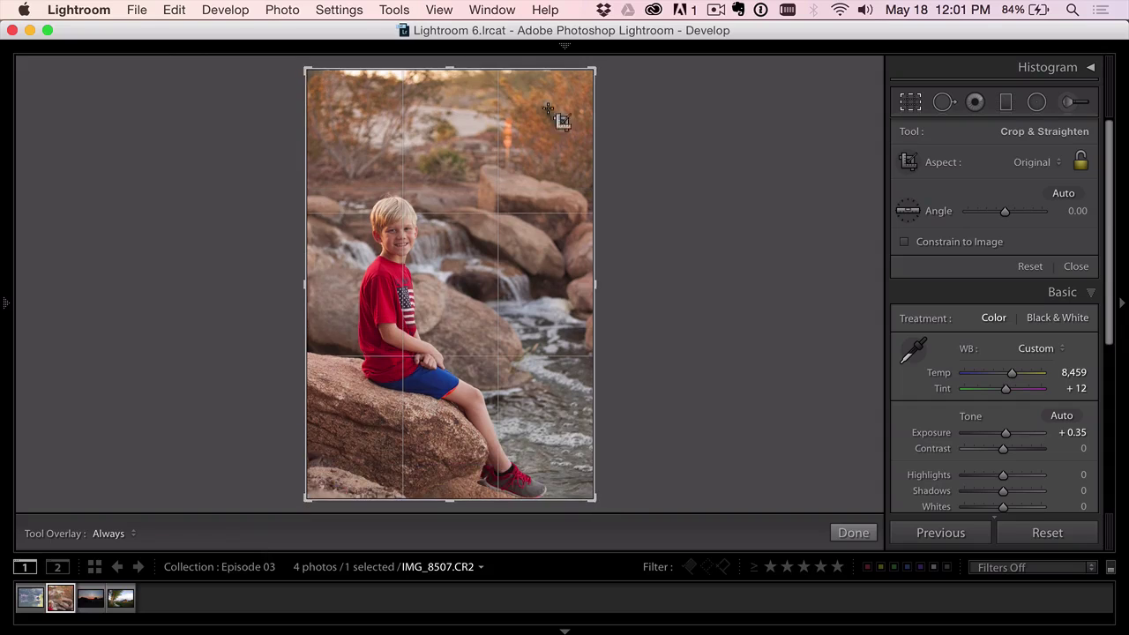
pyautogui.moveTo(588, 68); pyautogui.dragTo(564, 115)
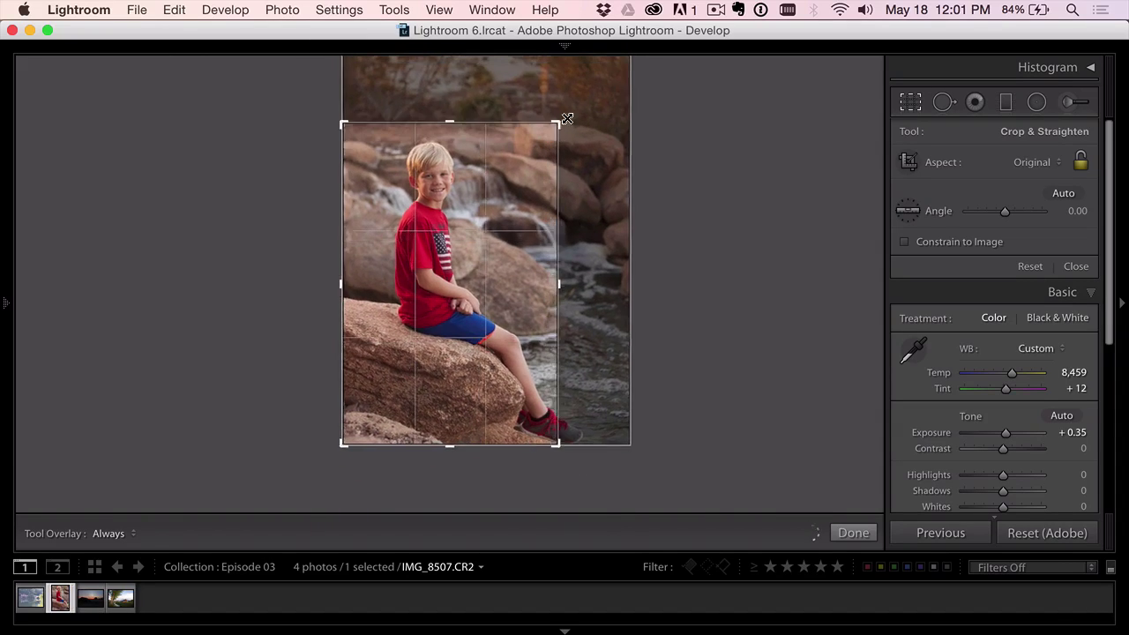
pyautogui.press('Return')
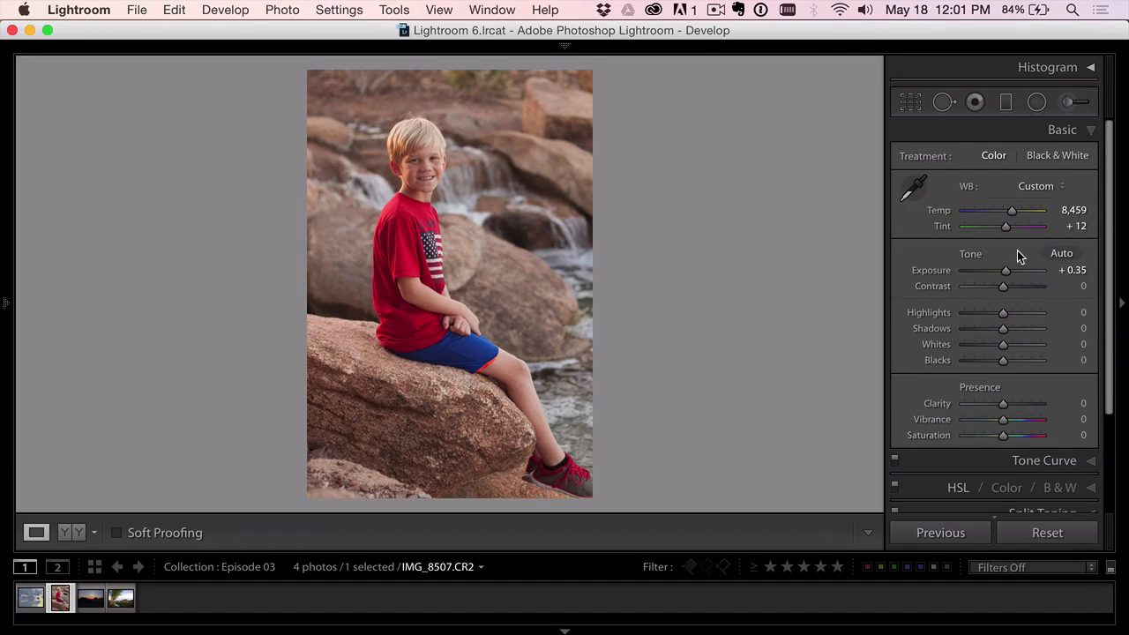
# - Brighten the boy's face with an Adjustment Brush mask at brush size 10 and Exposure 1.07
pyautogui.click(1074, 110)
pyautogui.moveTo(1003, 220); pyautogui.dragTo(1010, 227)
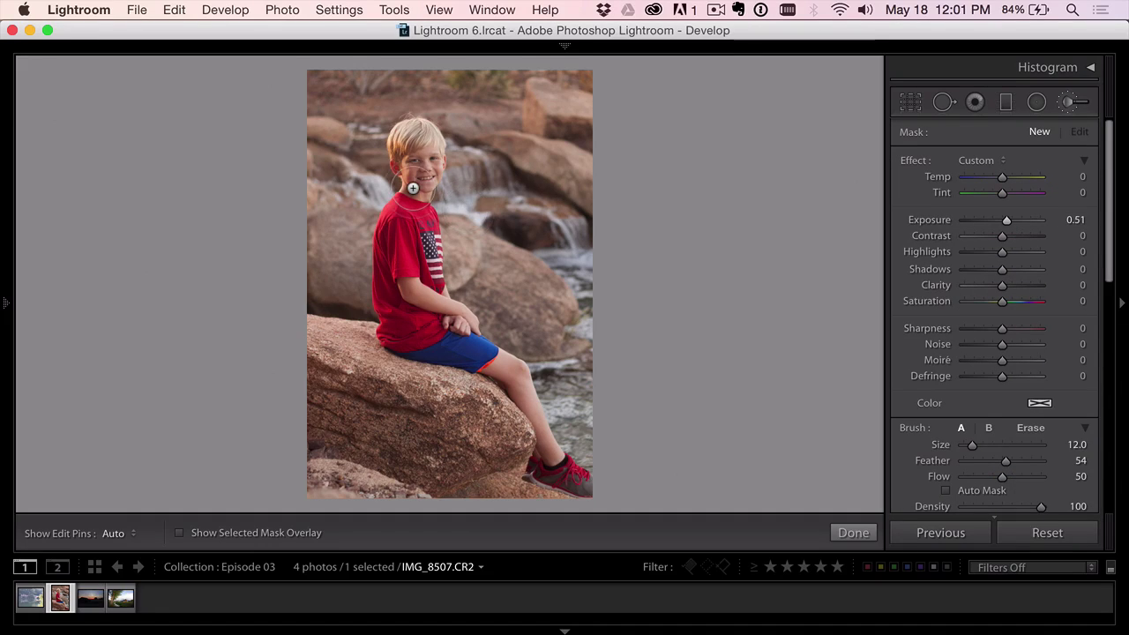
pyautogui.press('[')
pyautogui.press('[')
pyautogui.press('h')
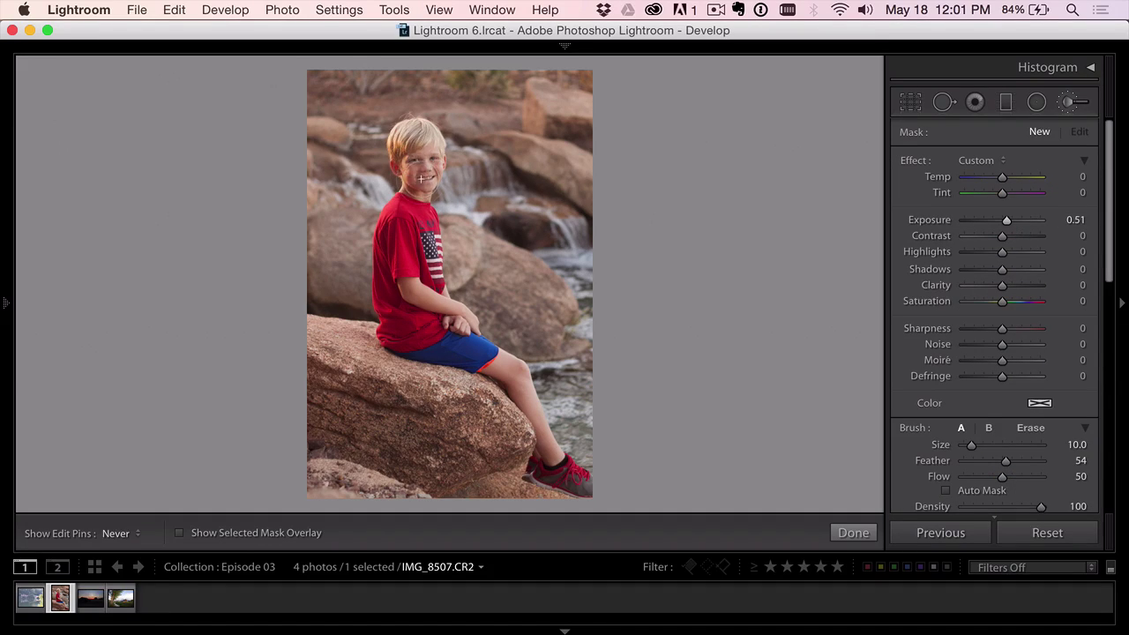
pyautogui.press('h')
pyautogui.moveTo(1006, 222); pyautogui.dragTo(1014, 221)
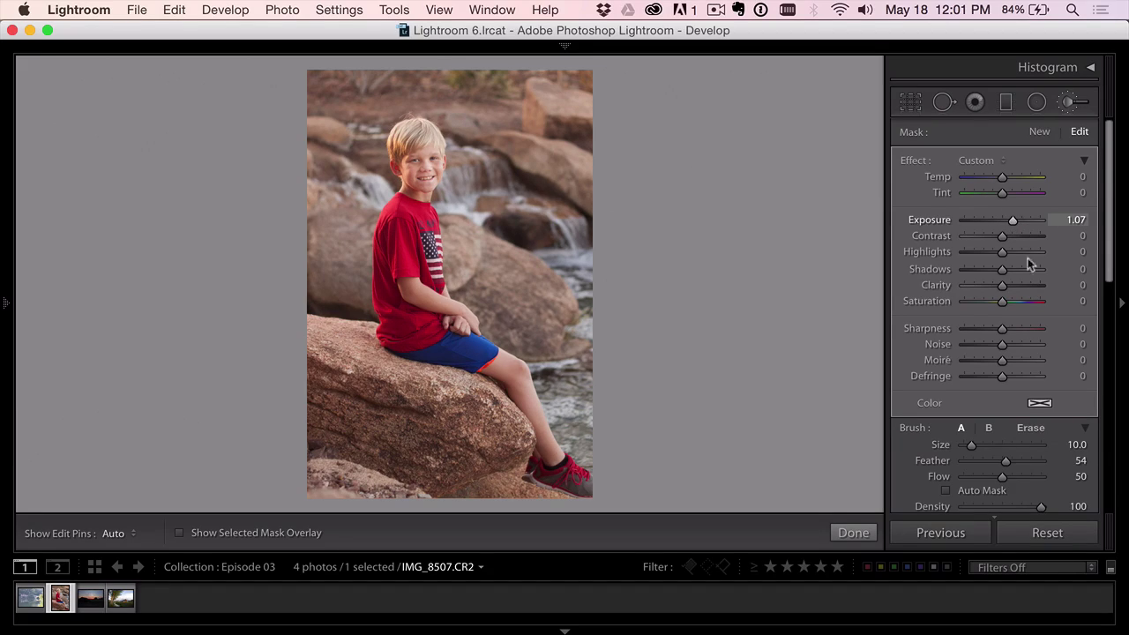
pyautogui.scroll(-5, 1043, 437)
pyautogui.click(1075, 359)
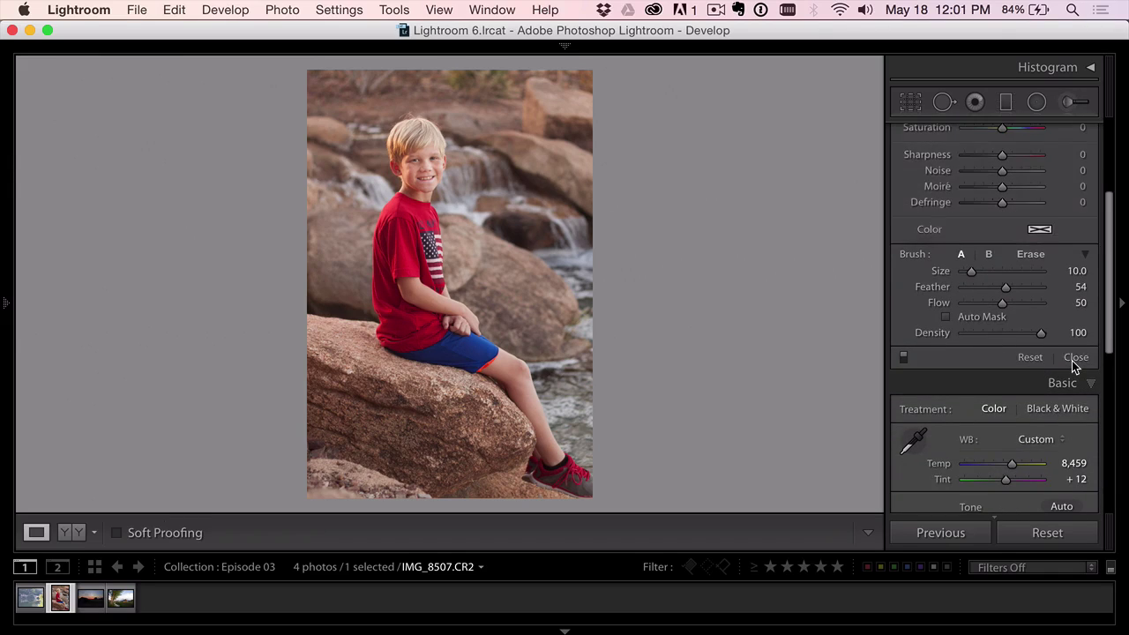
# - Change the Camera Calibration profile of the portrait to Camera Portrait
pyautogui.scroll(-2, 1013, 227)
pyautogui.scroll(2, 1014, 227)
pyautogui.click(1014, 486)
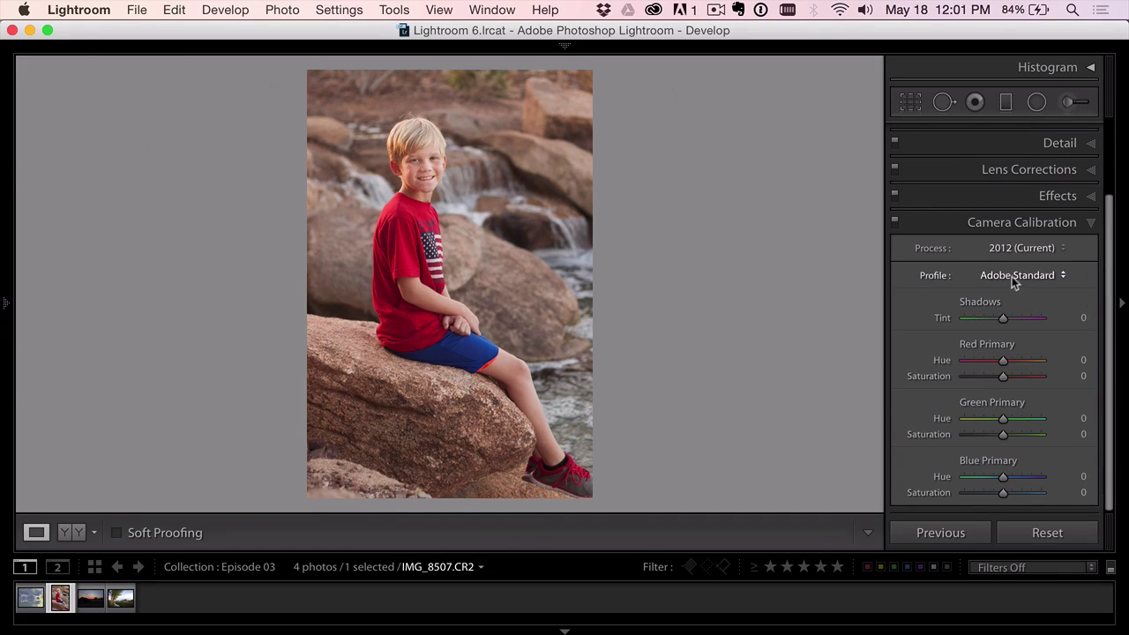
pyautogui.click(1014, 279)
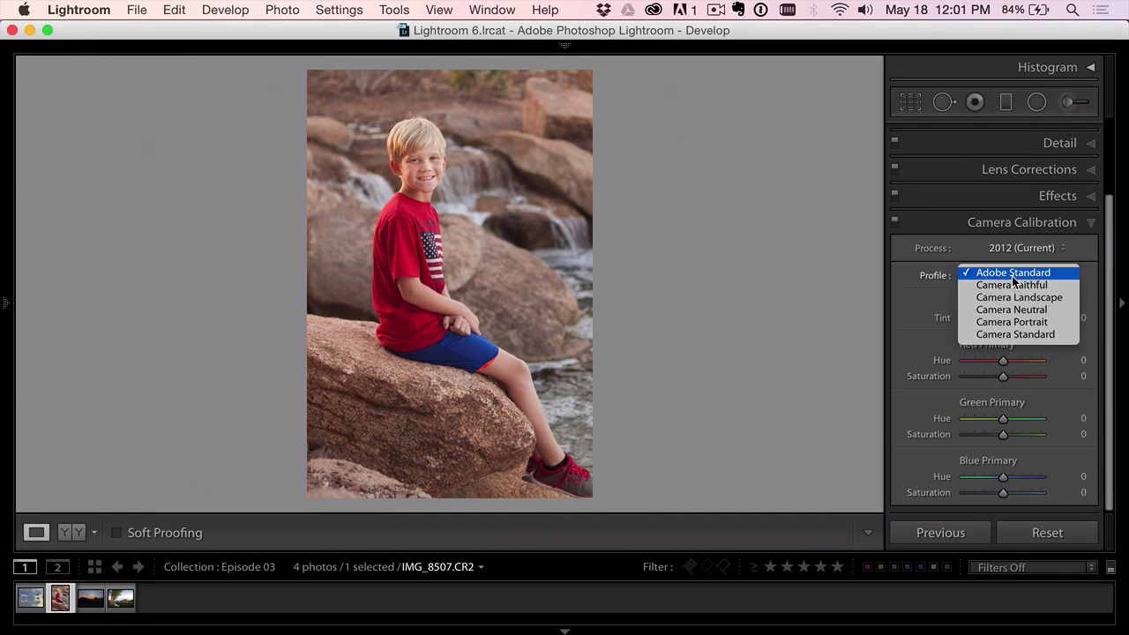
pyautogui.click(1008, 323)
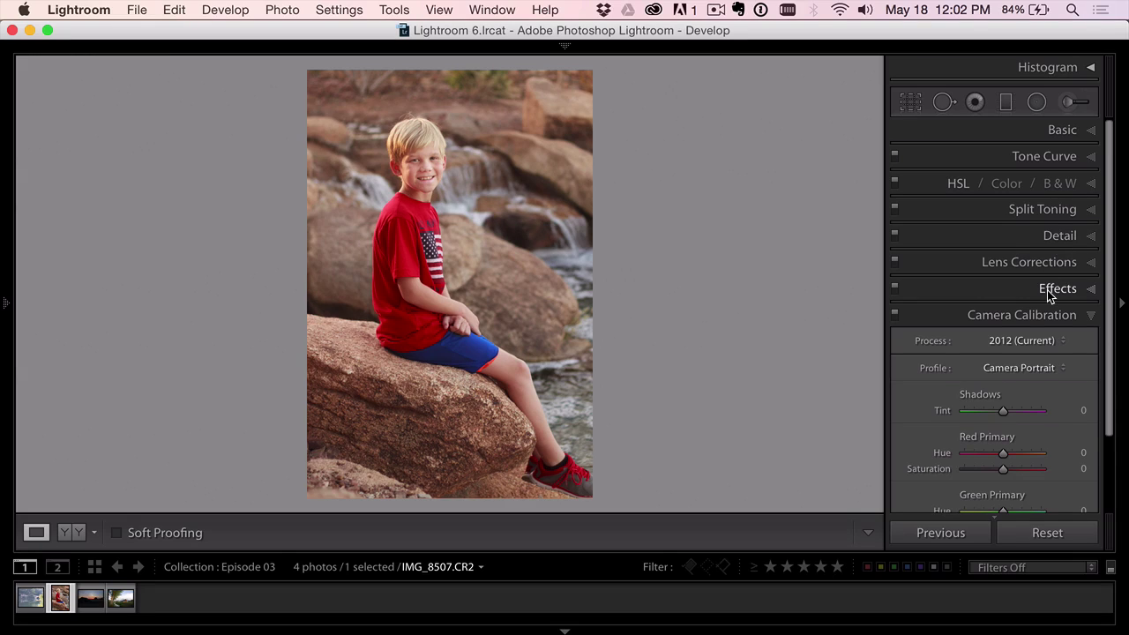
# - Set sharpening to Amount 82, Radius 1.4 and Detail 63, and centre the detail preview on the boy's face
pyautogui.click(1055, 236)
pyautogui.moveTo(962, 294); pyautogui.dragTo(1093, 438)
pyautogui.moveTo(1014, 319); pyautogui.dragTo(944, 362)
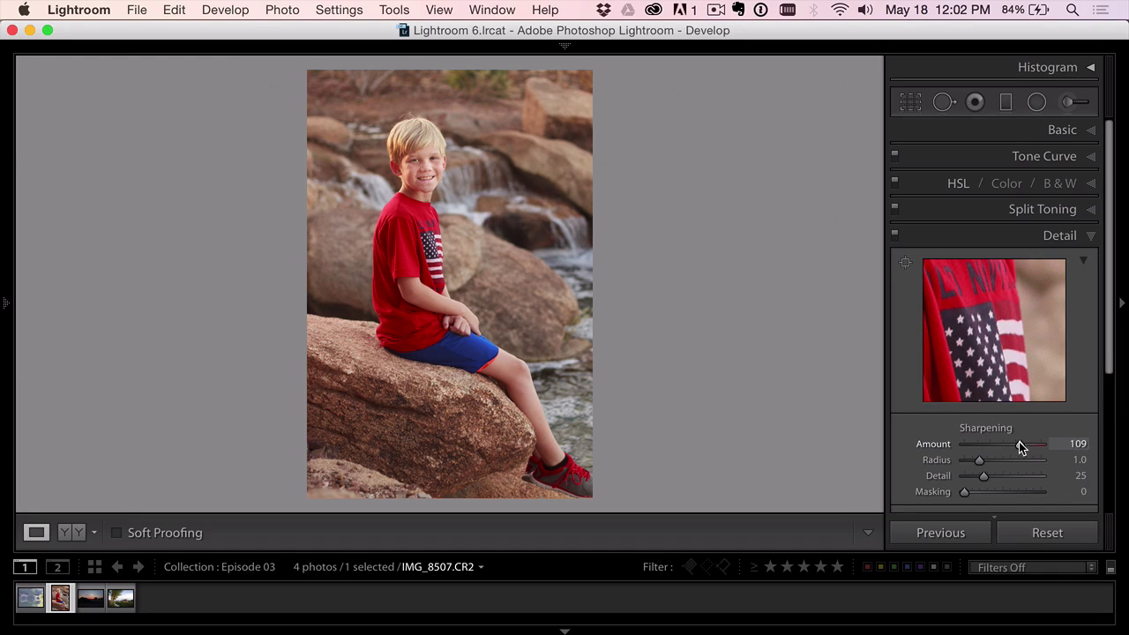
pyautogui.moveTo(1019, 444); pyautogui.dragTo(1005, 444)
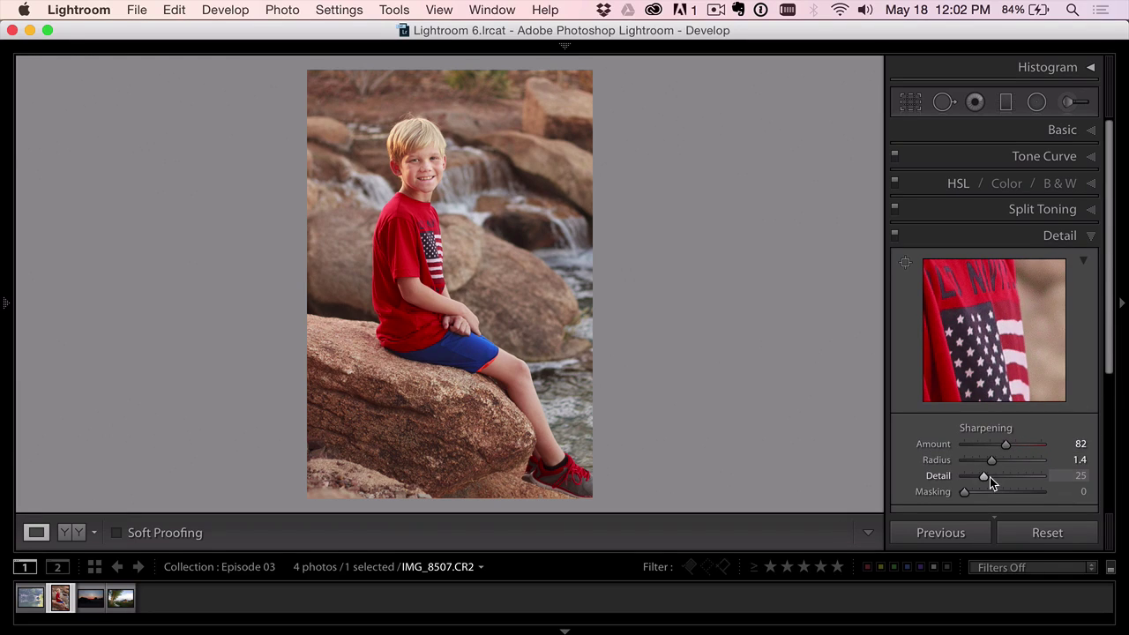
pyautogui.moveTo(990, 477)
pyautogui.mouseDown()
pyautogui.moveTo(1008, 481)
pyautogui.moveTo(1002, 472)
pyautogui.mouseUp()
pyautogui.moveTo(988, 292); pyautogui.dragTo(975, 403)
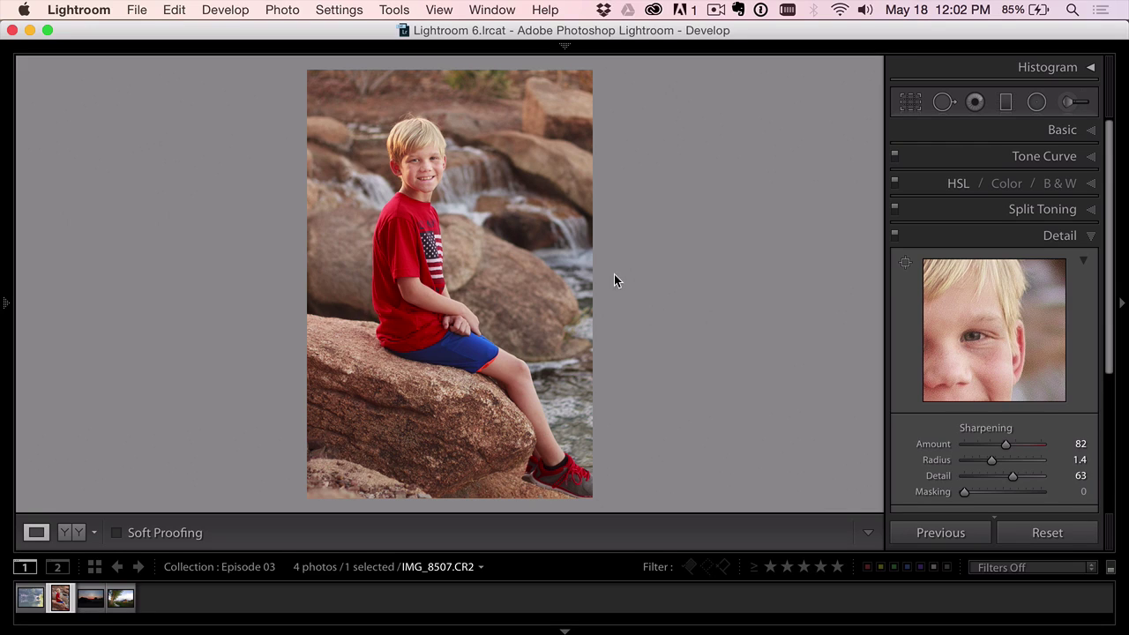
# - Set Whites to +41 and Blacks to -41, and compare the portrait with its before version
pyautogui.click(1064, 130)
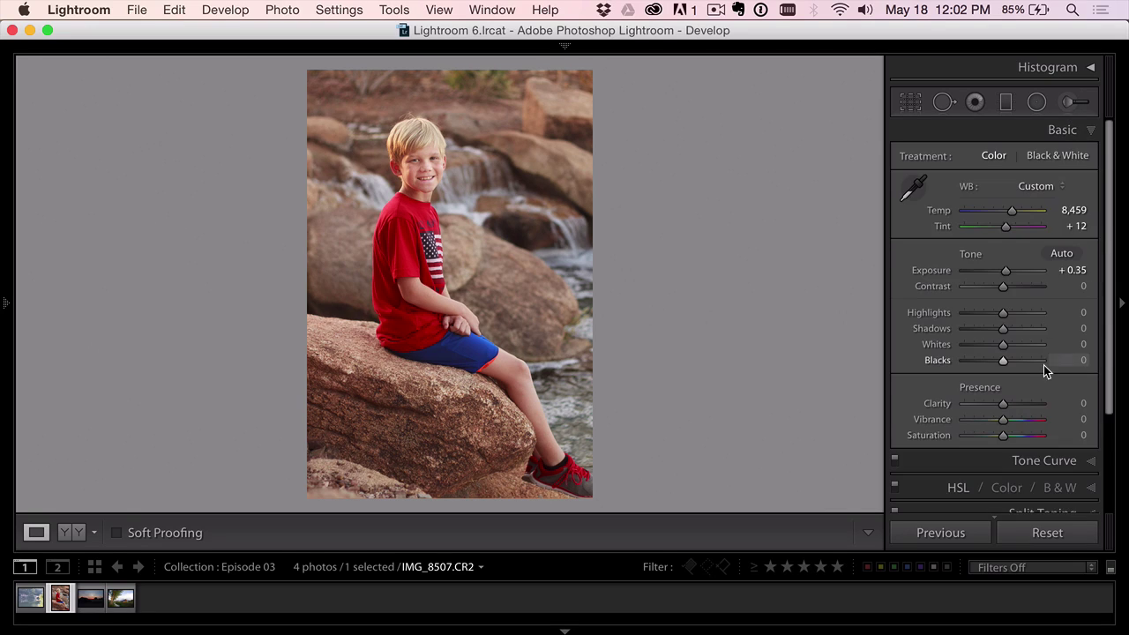
pyautogui.moveTo(1007, 344); pyautogui.dragTo(986, 363)
pyautogui.press('alt')
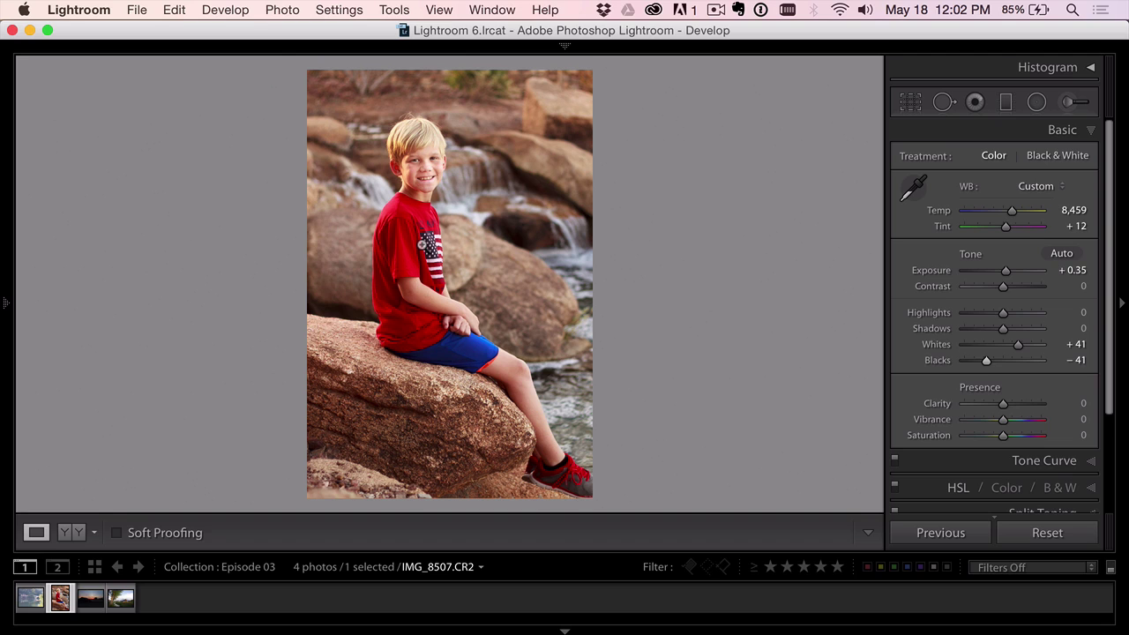
pyautogui.press('\\')
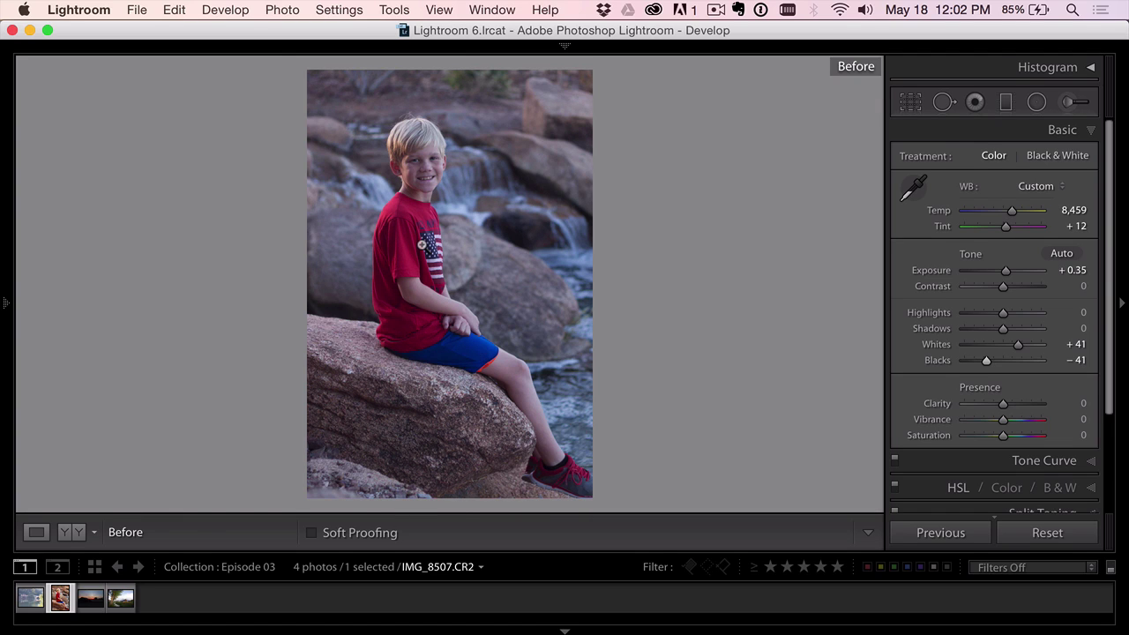
pyautogui.press('\\')
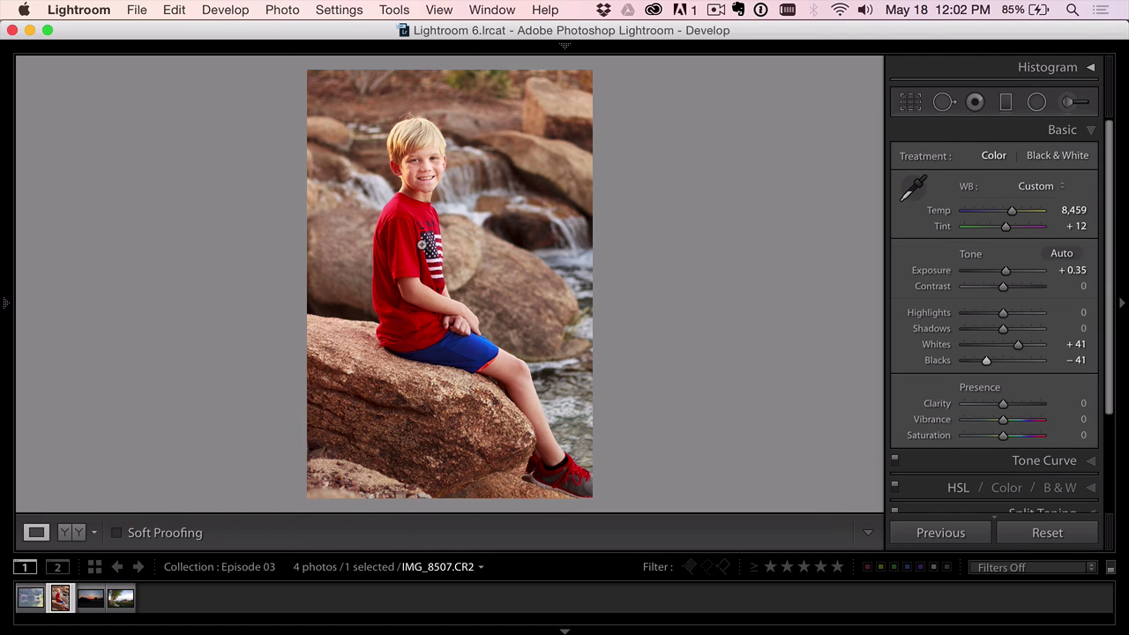
# - Darken the surroundings with a Radial Filter at Exposure -0.81 centred on the boy's upper body, undoing the stray second filter
pyautogui.click(1037, 102)
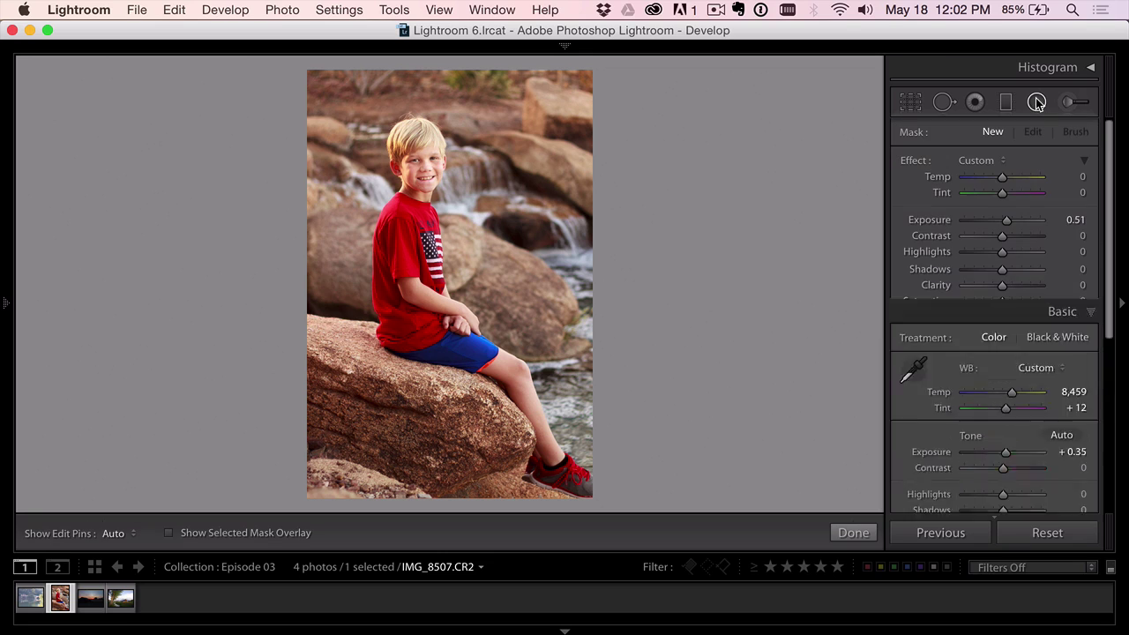
pyautogui.moveTo(1001, 230); pyautogui.dragTo(990, 231)
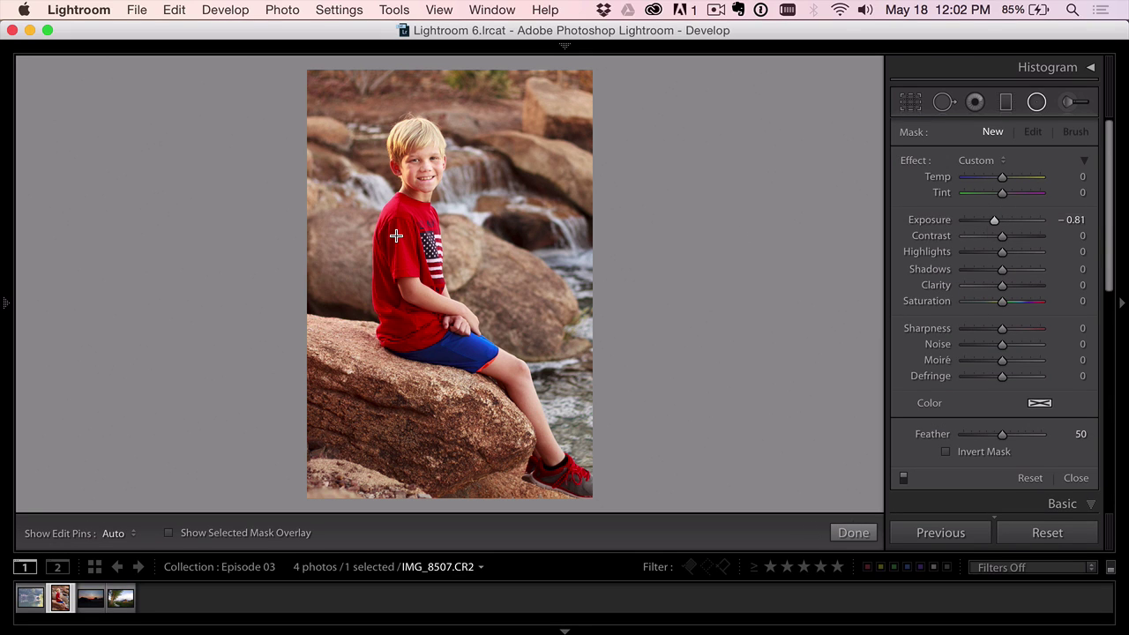
pyautogui.moveTo(414, 183); pyautogui.dragTo(528, 363)
pyautogui.moveTo(551, 185); pyautogui.dragTo(565, 225)
pyautogui.press('super+z')
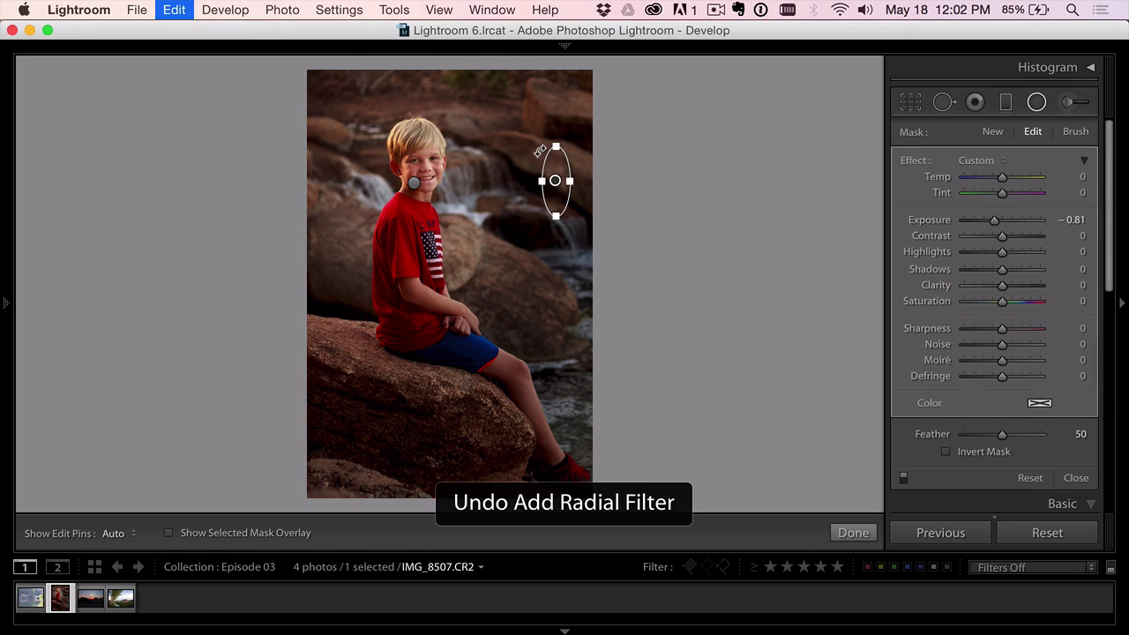
pyautogui.click(415, 183)
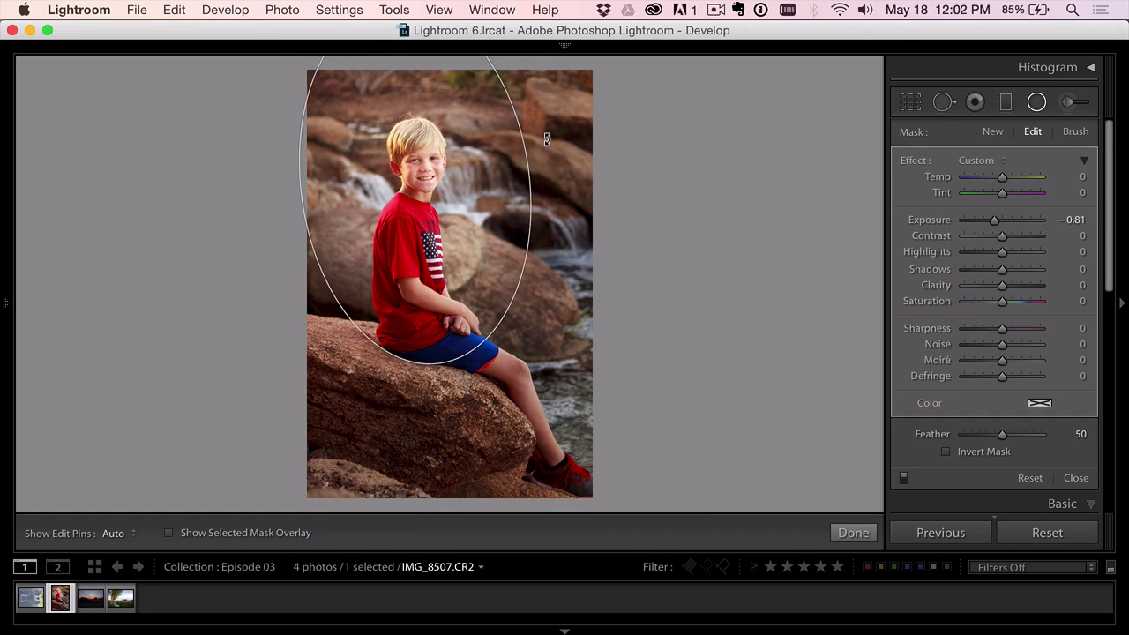
pyautogui.moveTo(413, 183)
pyautogui.mouseDown()
pyautogui.moveTo(416, 225)
pyautogui.moveTo(411, 185)
pyautogui.mouseUp()
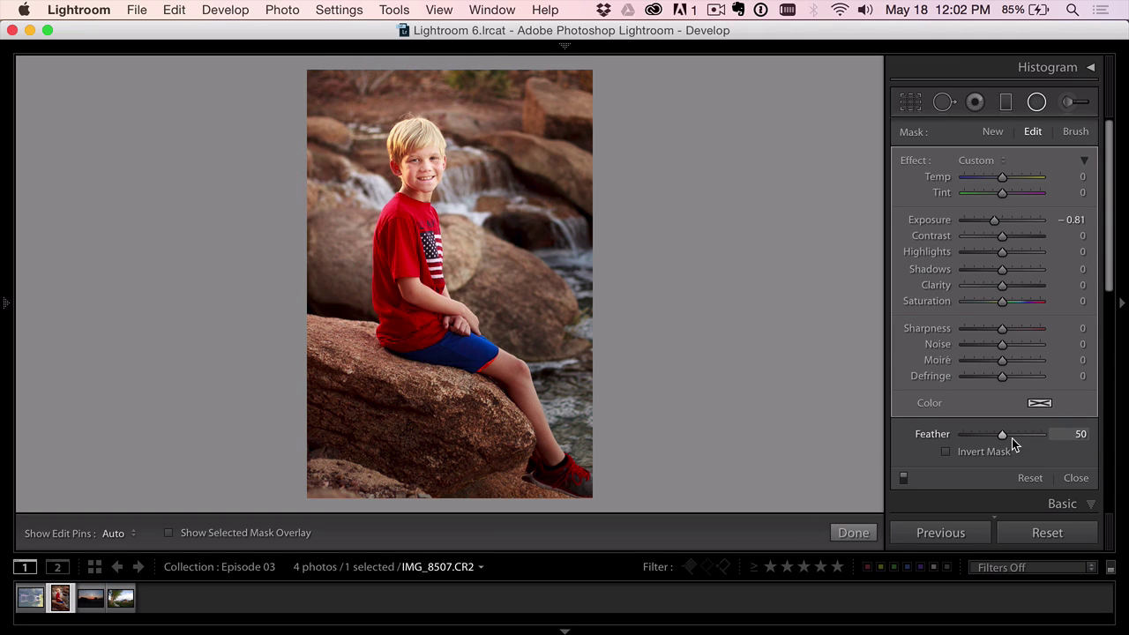
# - Set the radial filter's Feather to 72, compare its effect on and off, and check the photo against its before version
pyautogui.moveTo(1012, 438); pyautogui.dragTo(1020, 440)
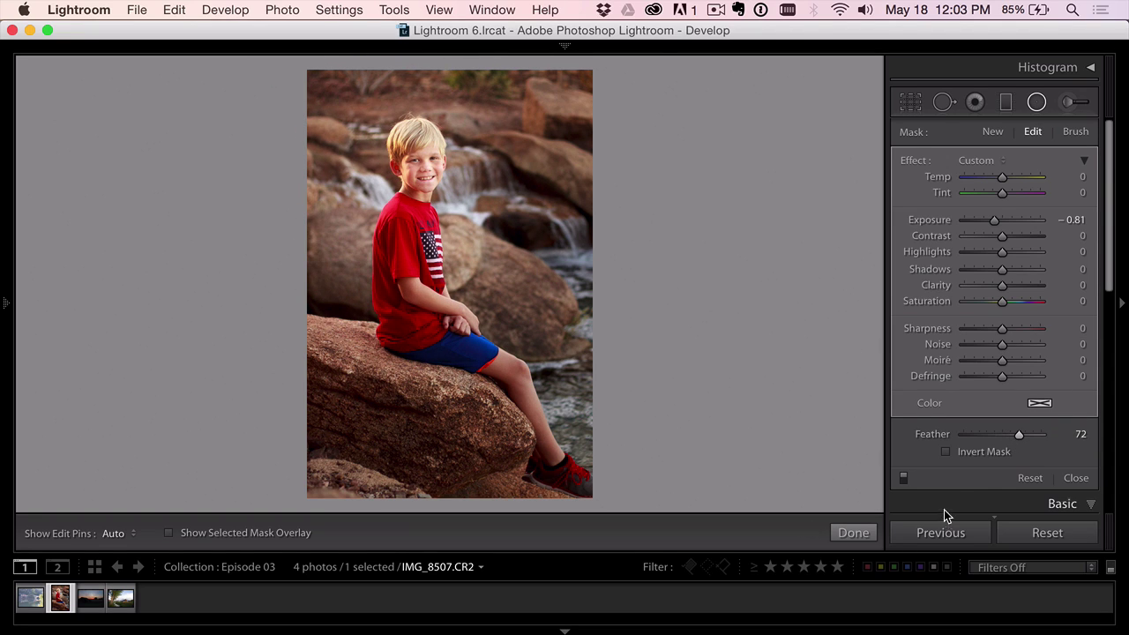
pyautogui.click(903, 478)
pyautogui.click(903, 477)
pyautogui.click(1076, 477)
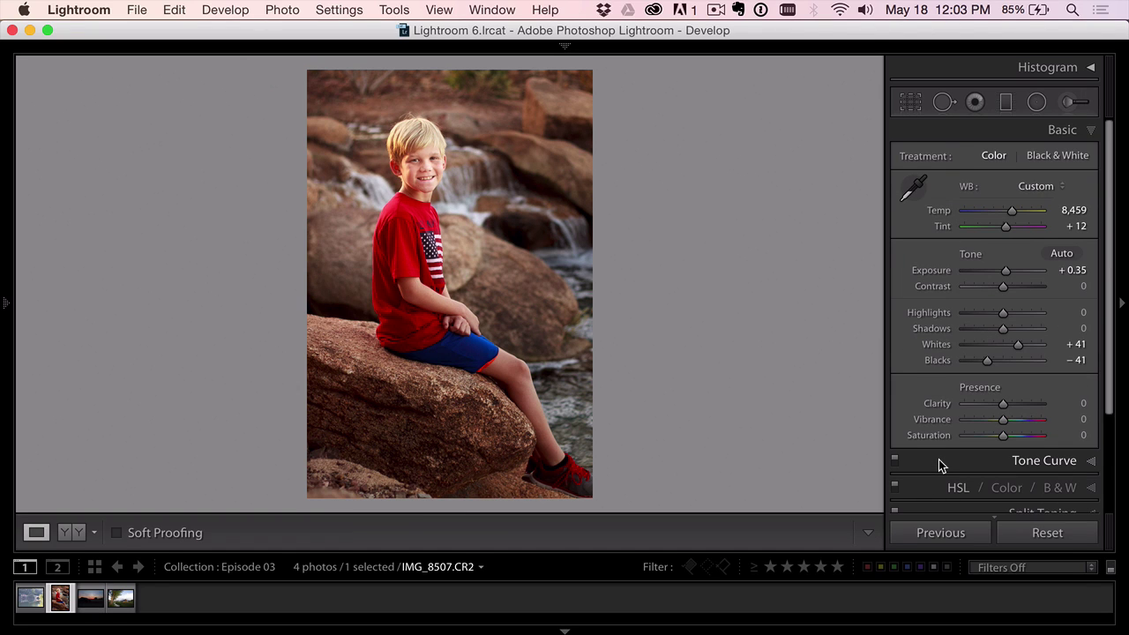
pyautogui.press('\\')
pyautogui.press('\\')
# - Send the portrait to the Effects module of Perfect Photo Suite 9 as an edited copy
pyautogui.click(282, 9)
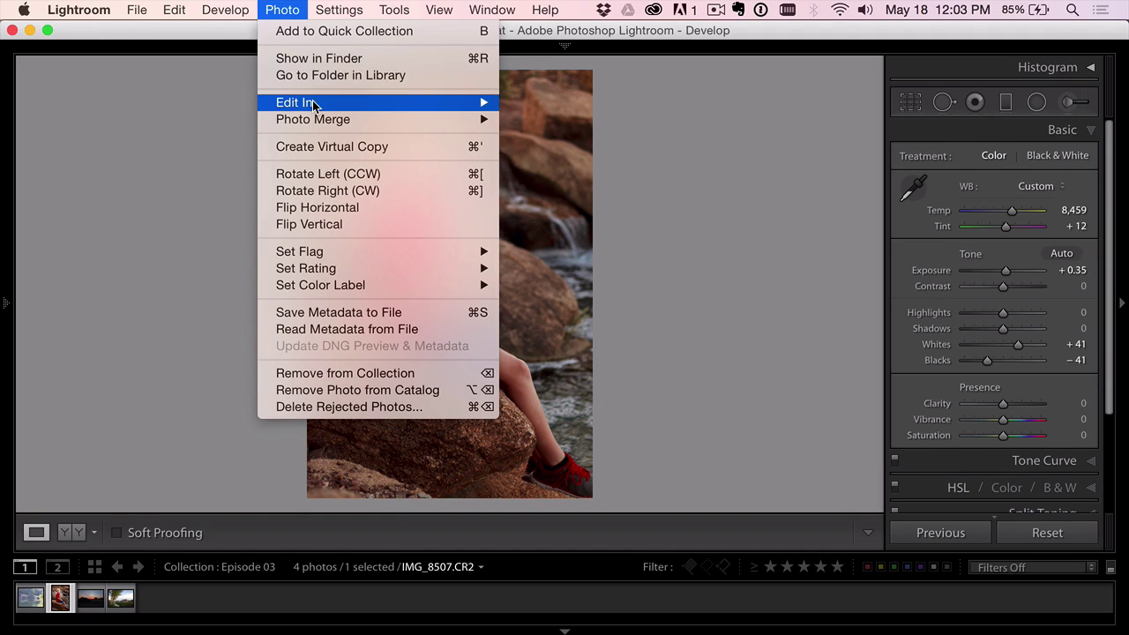
pyautogui.moveTo(315, 103)
pyautogui.click(642, 233)
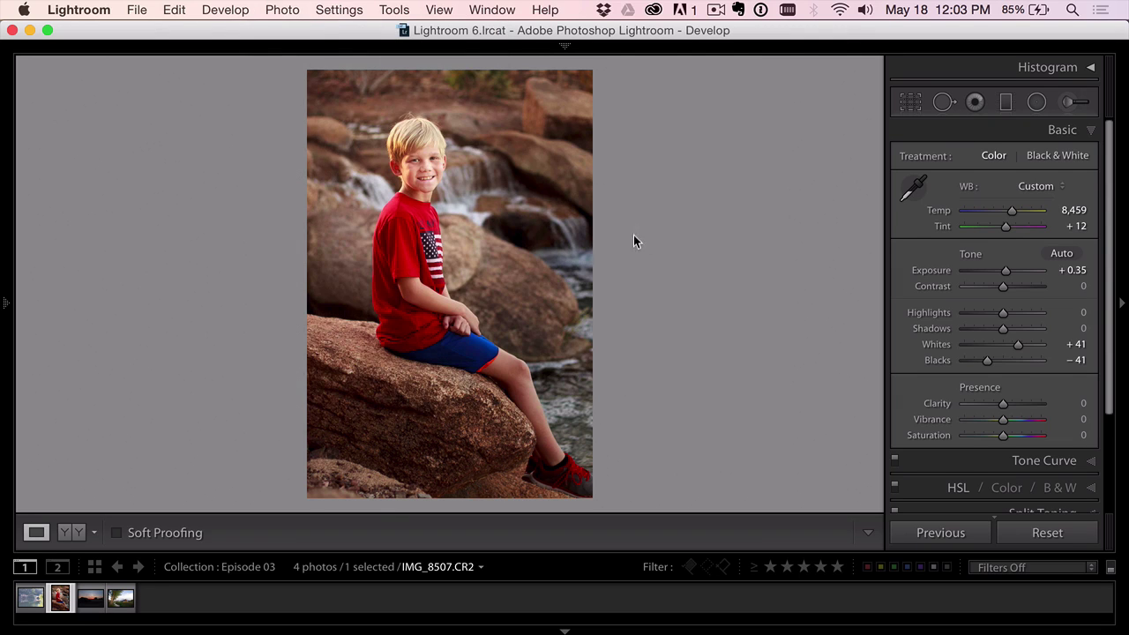
pyautogui.click(673, 376)
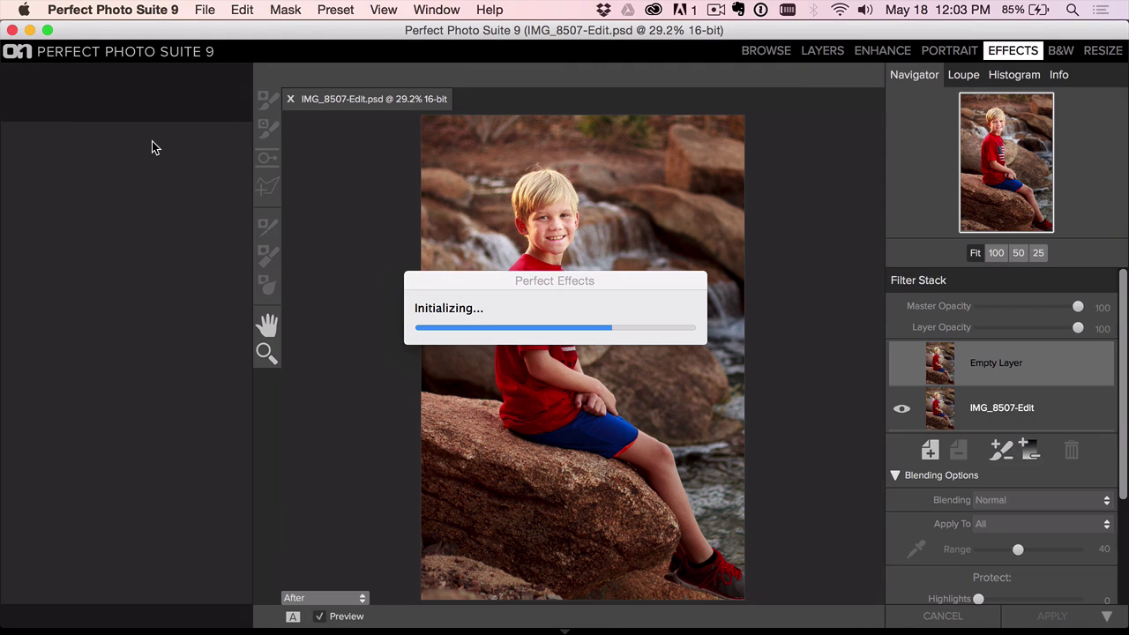
# - Try the Faded Matte - Simple preset, compare it with the original, and remove its filters
pyautogui.click(80, 75)
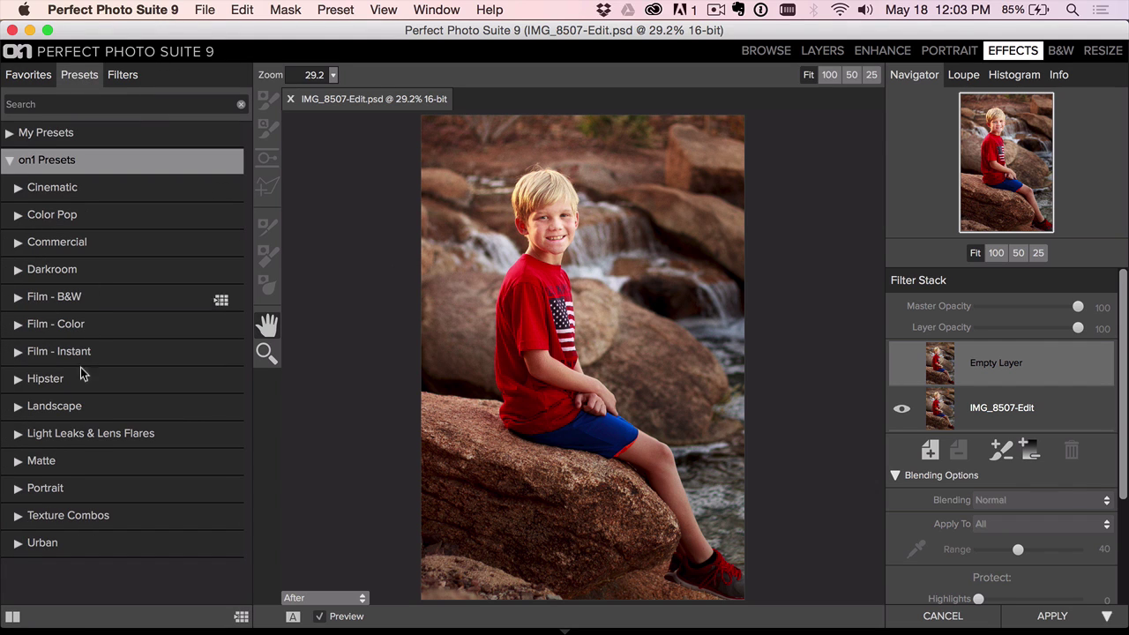
pyautogui.click(68, 461)
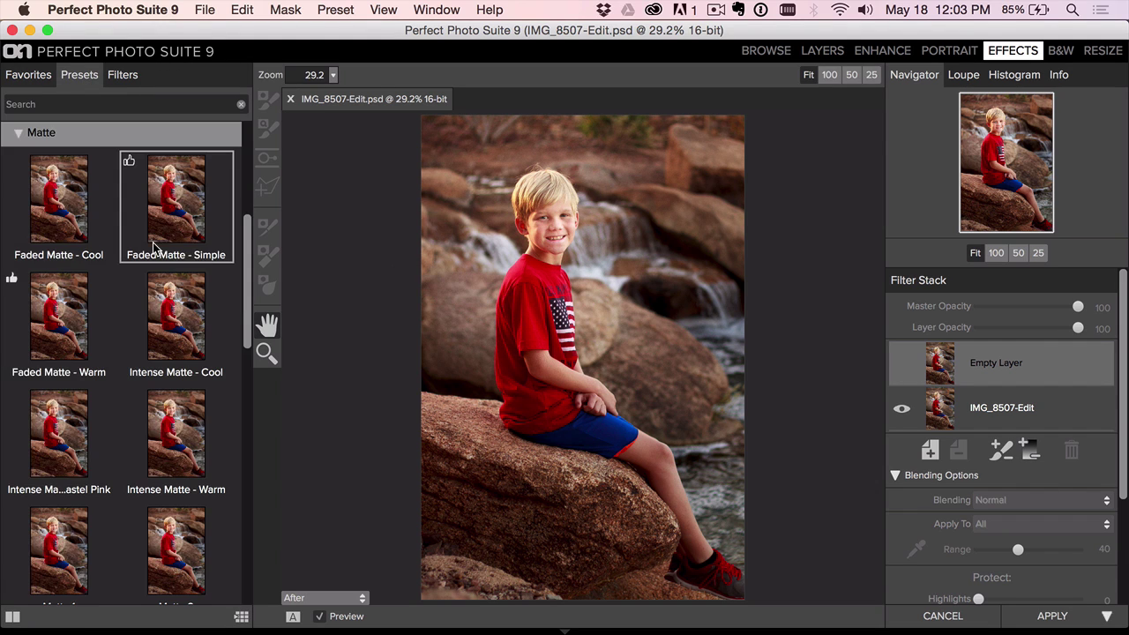
pyautogui.click(175, 202)
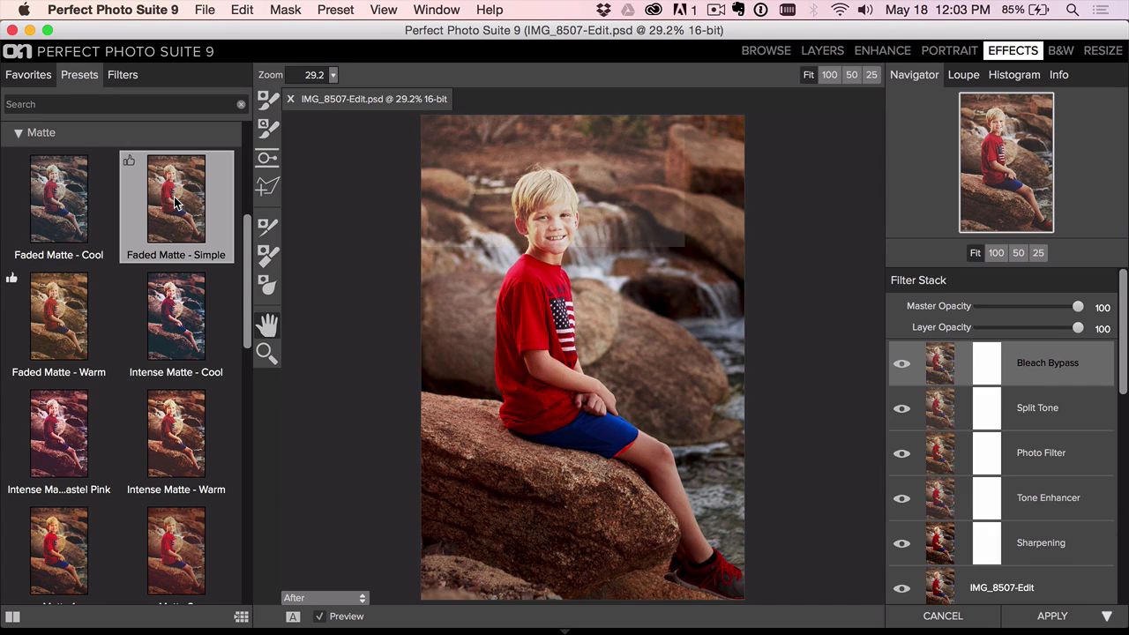
pyautogui.press('super+p')
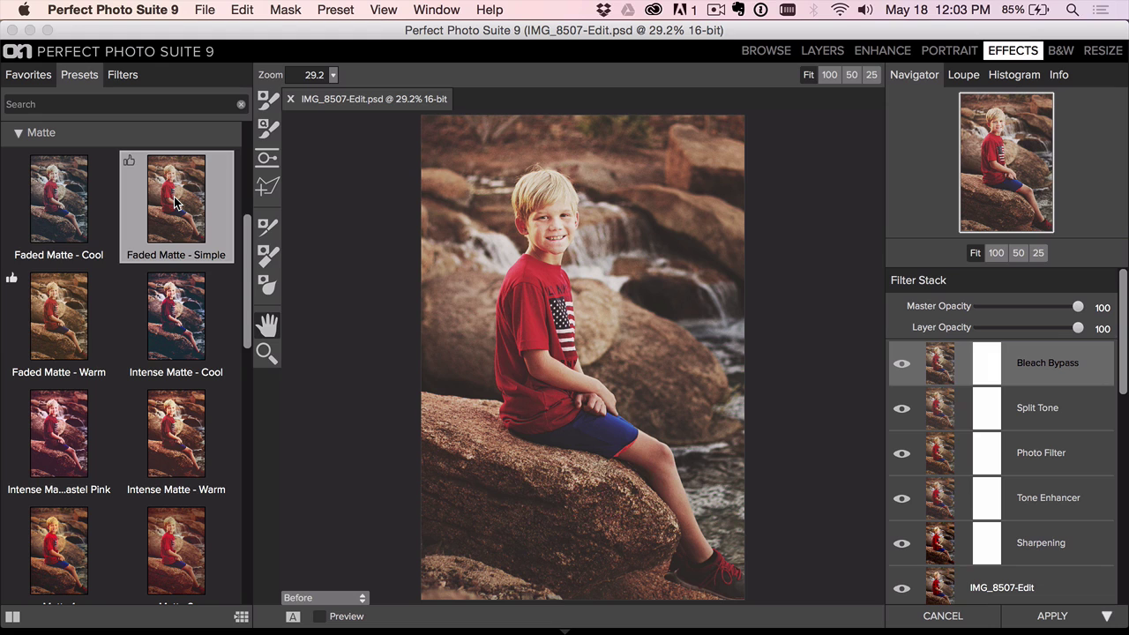
pyautogui.press('super+p')
pyautogui.scroll(-5, 1071, 500)
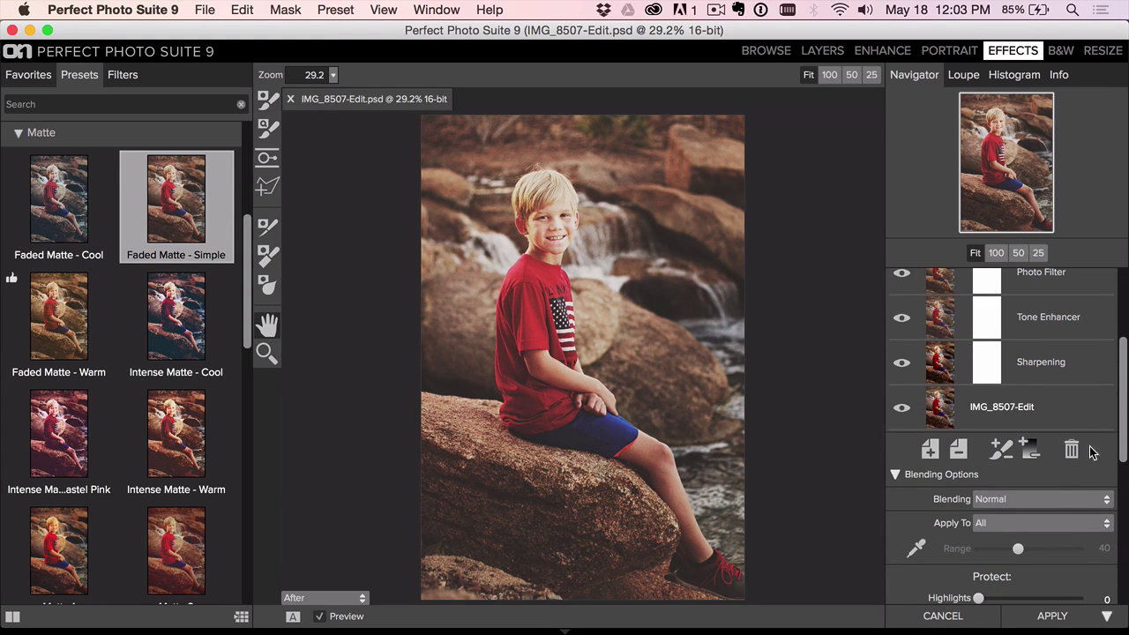
pyautogui.click(1071, 450)
# - Add the Sunshine filter in its Sunshine style and apply the result back to Lightroom
pyautogui.click(124, 75)
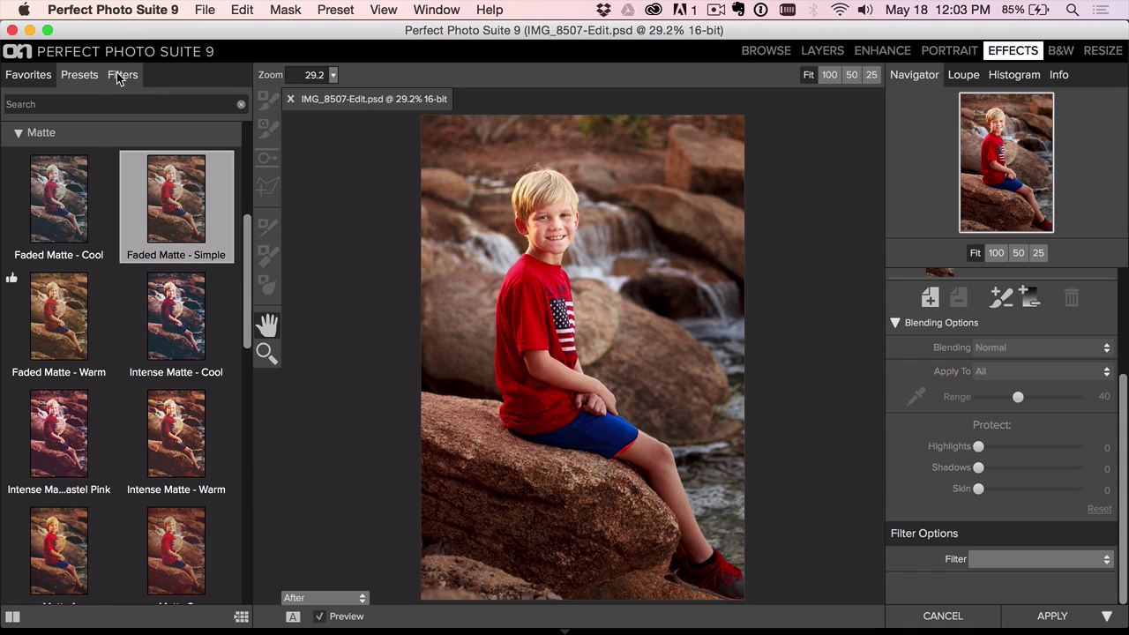
pyautogui.scroll(-5, 115, 403)
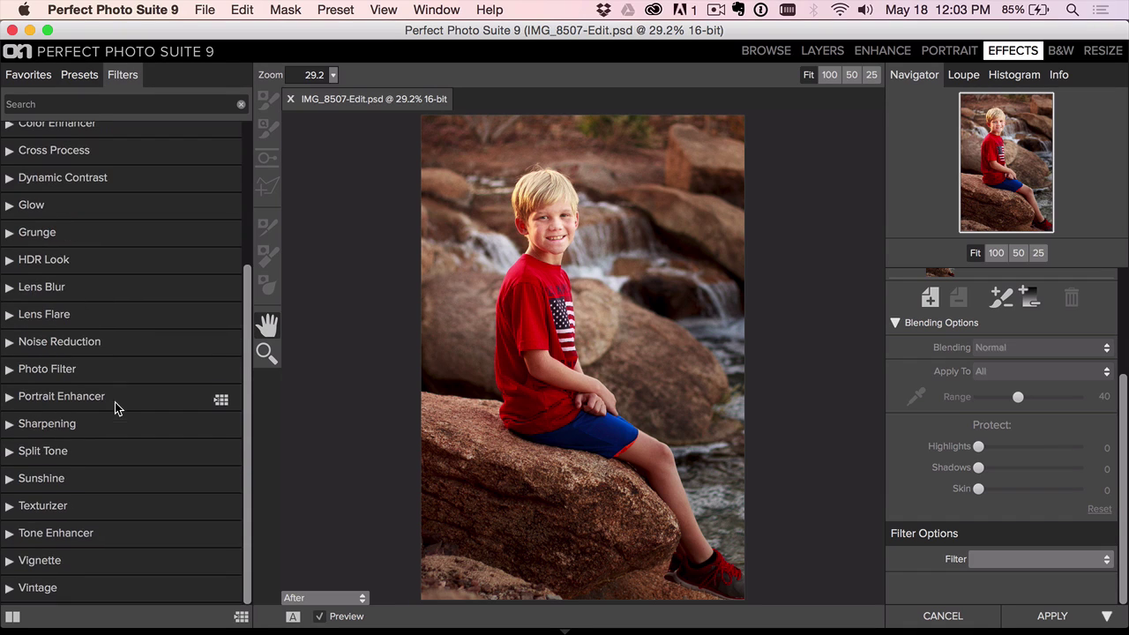
pyautogui.click(76, 479)
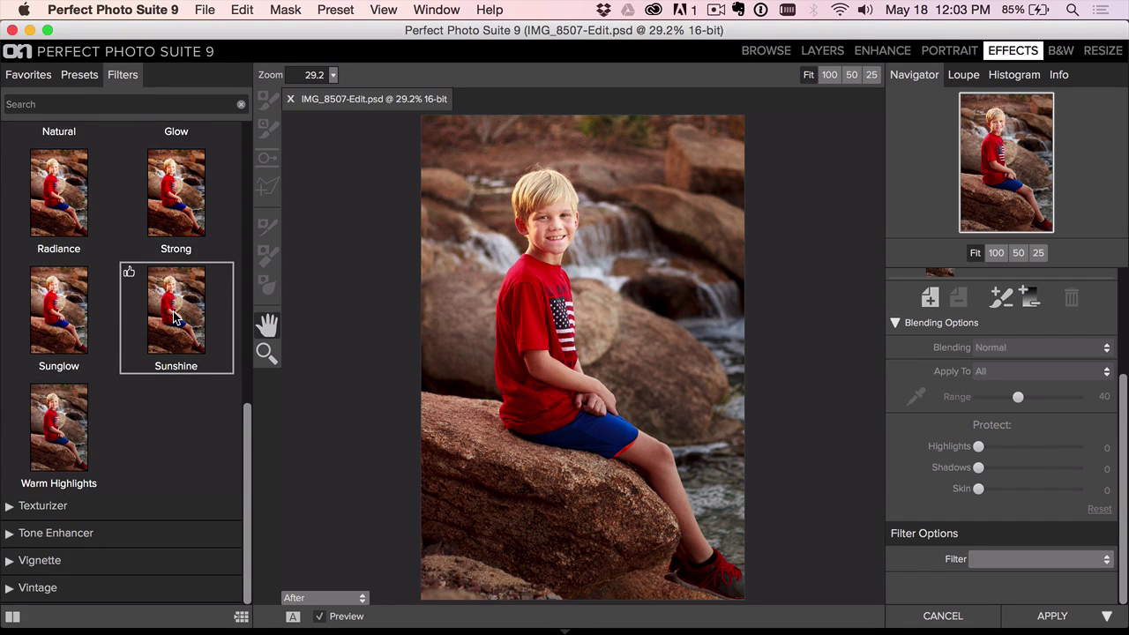
pyautogui.click(173, 315)
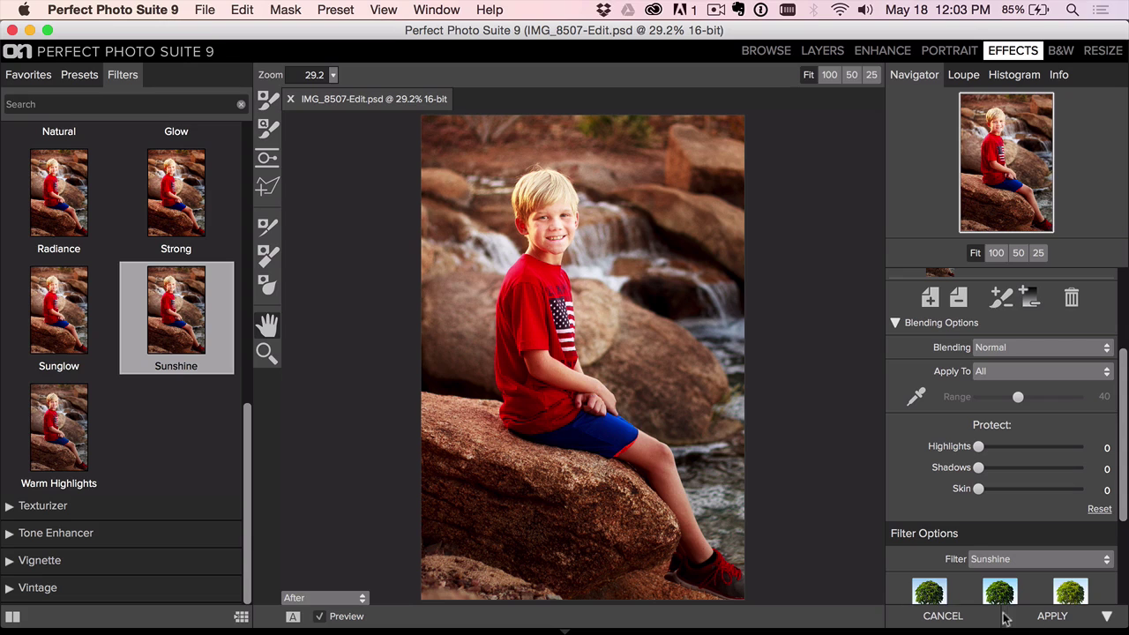
pyautogui.click(1055, 616)
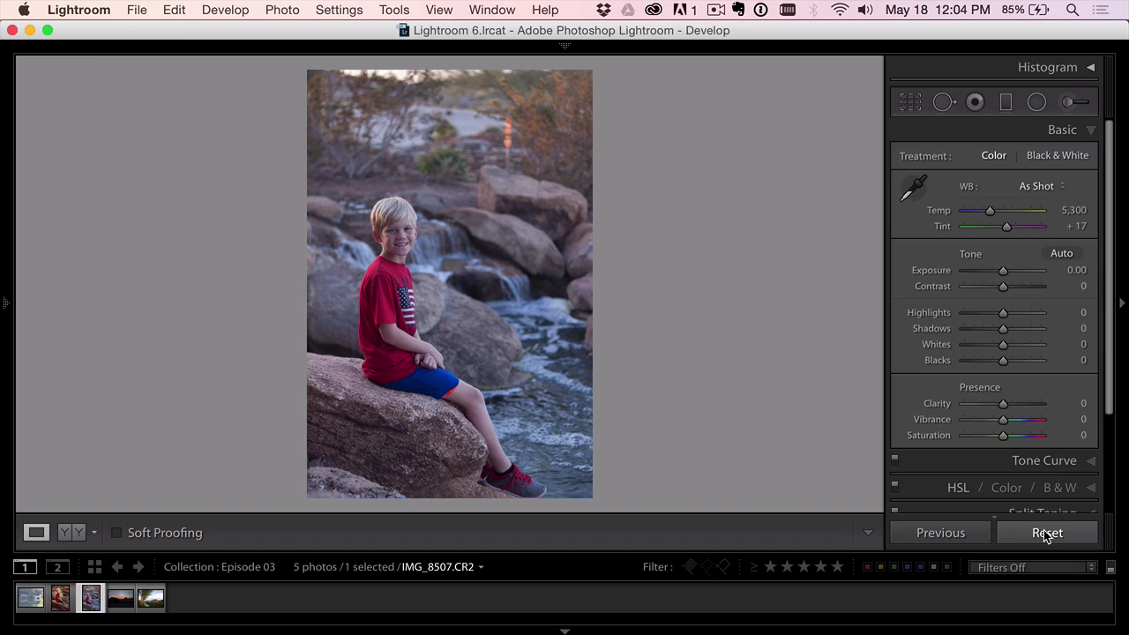
# - View the unedited portrait by itself with the side panels hidden and the interface fully blacked out
pyautogui.hotkey('shift', 'Tab')
pyautogui.press('l')
pyautogui.press('l')
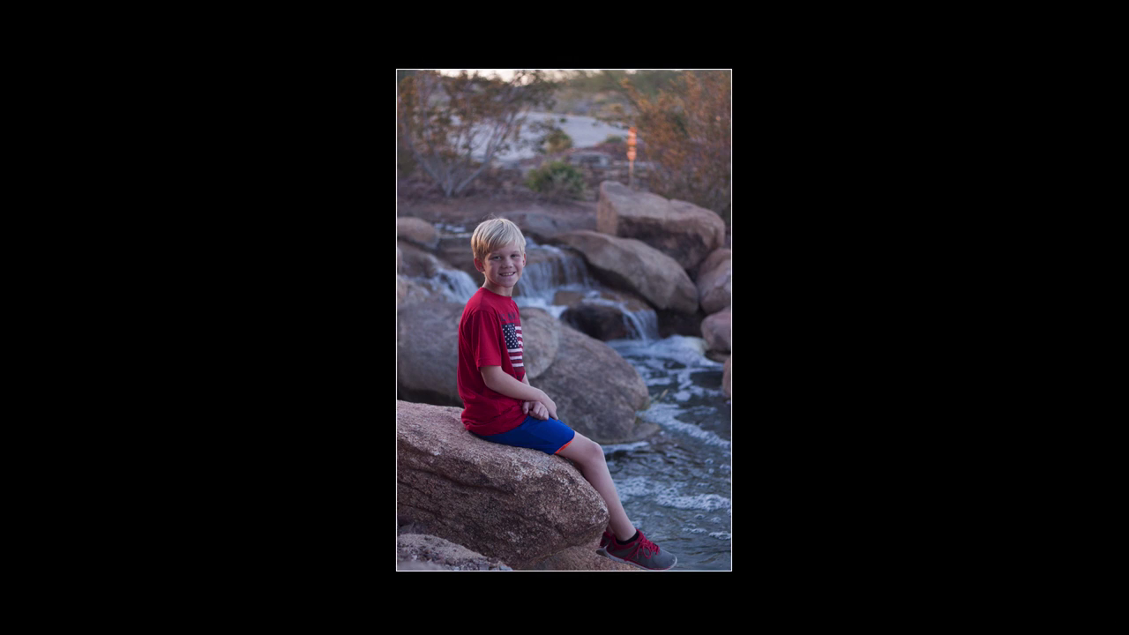
# - Compare the edited portrait with the unedited original in the blacked-out view, and restore the full interface
pyautogui.press('Right')
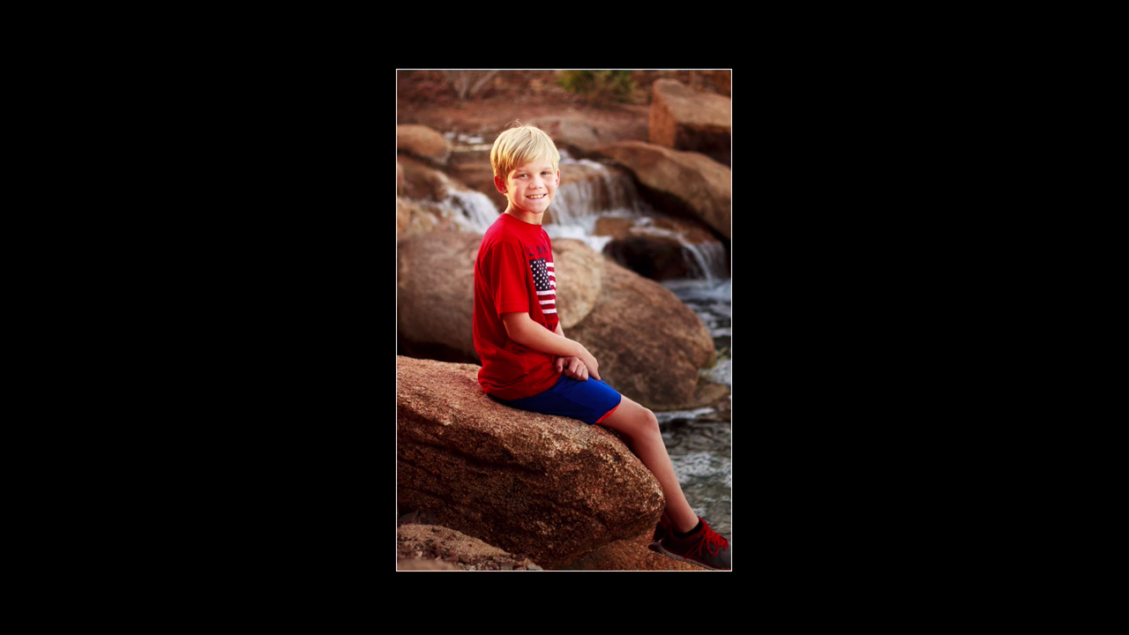
pyautogui.press('Left')
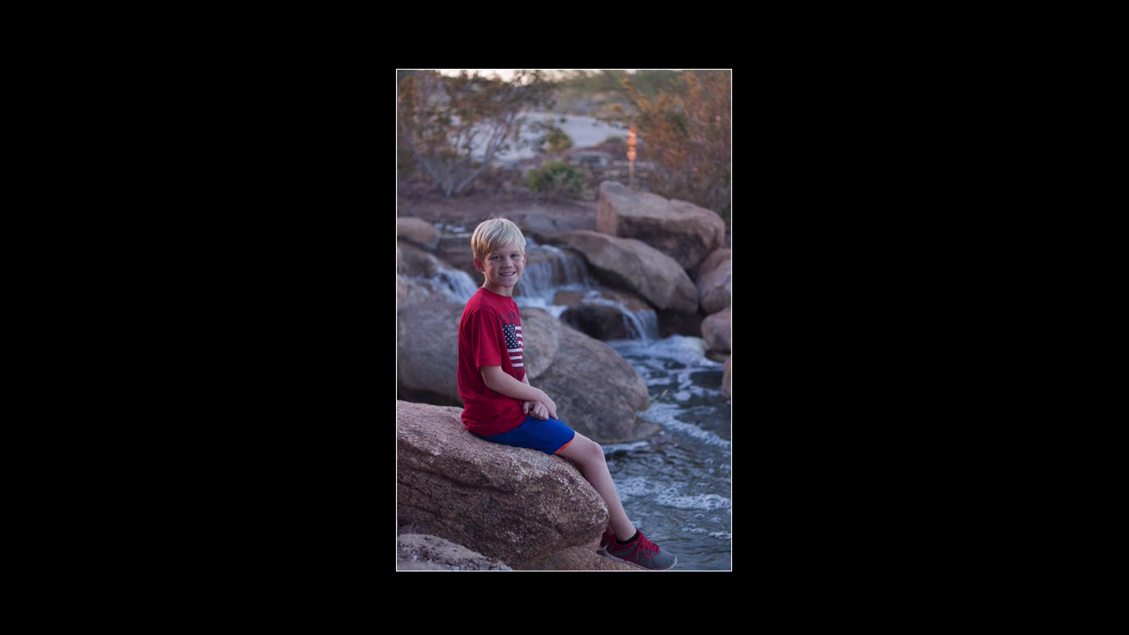
pyautogui.press('Right')
pyautogui.press('l')
pyautogui.hotkey('shift', 'Tab')
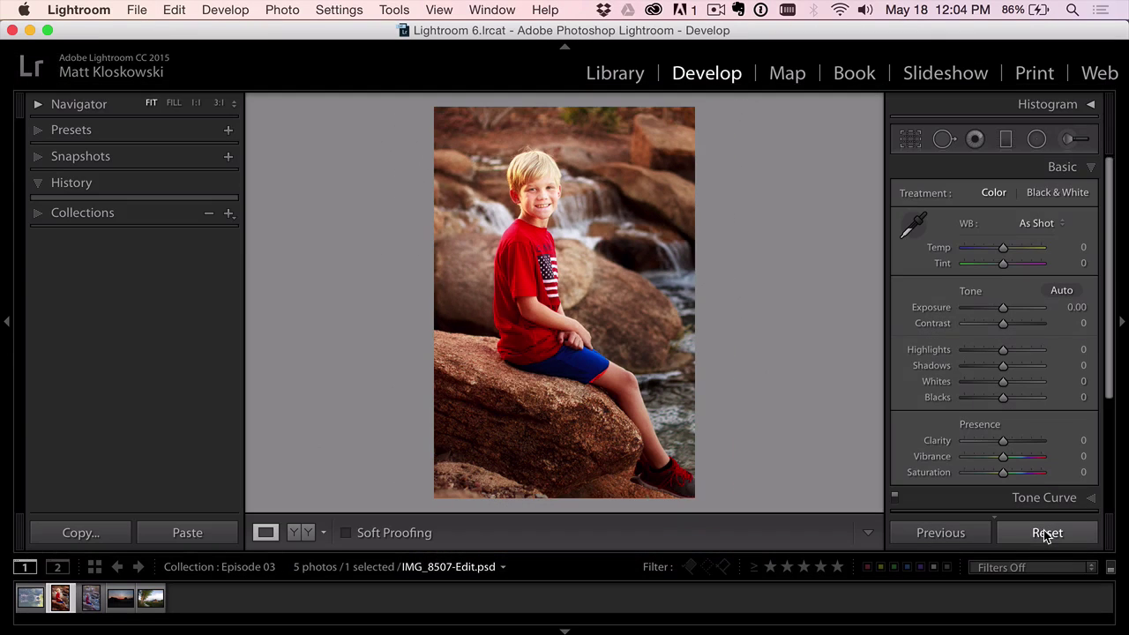
# - Move on to the Corner Barn sunset photo and reset its develop settings
pyautogui.click(1048, 534)
pyautogui.press('Right')
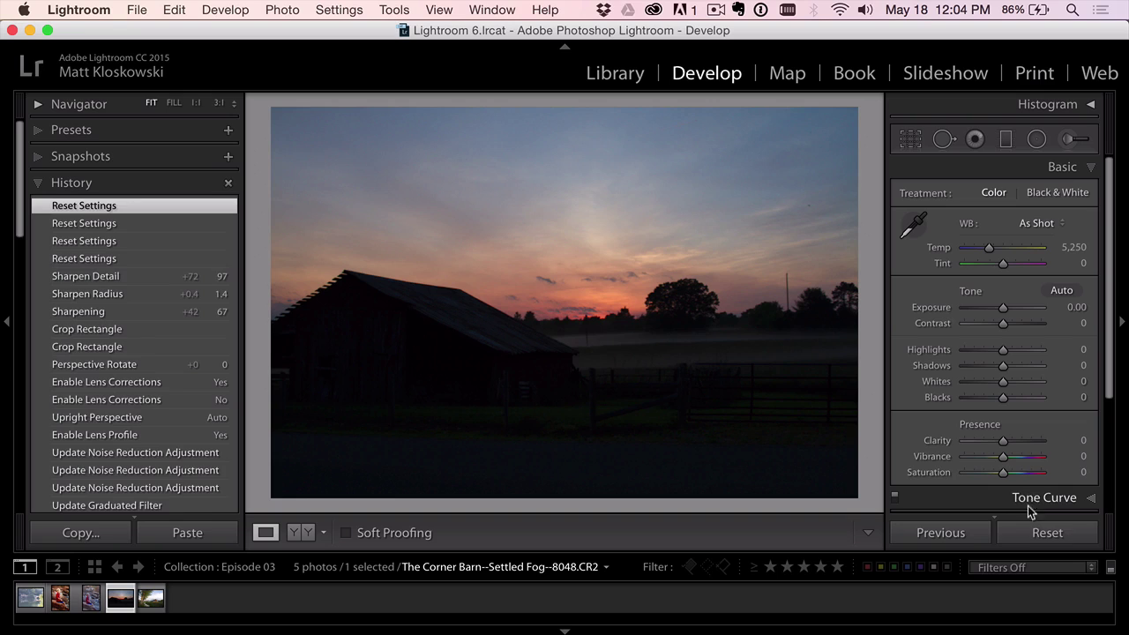
pyautogui.click(1043, 534)
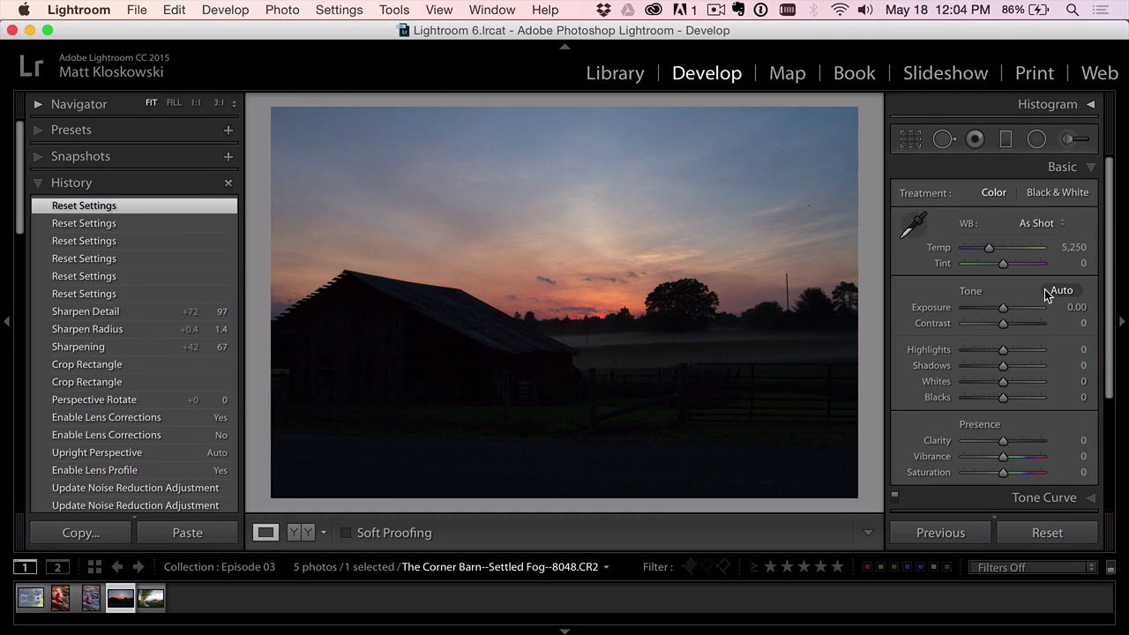
# - Brighten the barn and foreground with an upward graduated filter, setting Exposure to 1.40 and Shadows to 79
pyautogui.click(1006, 141)
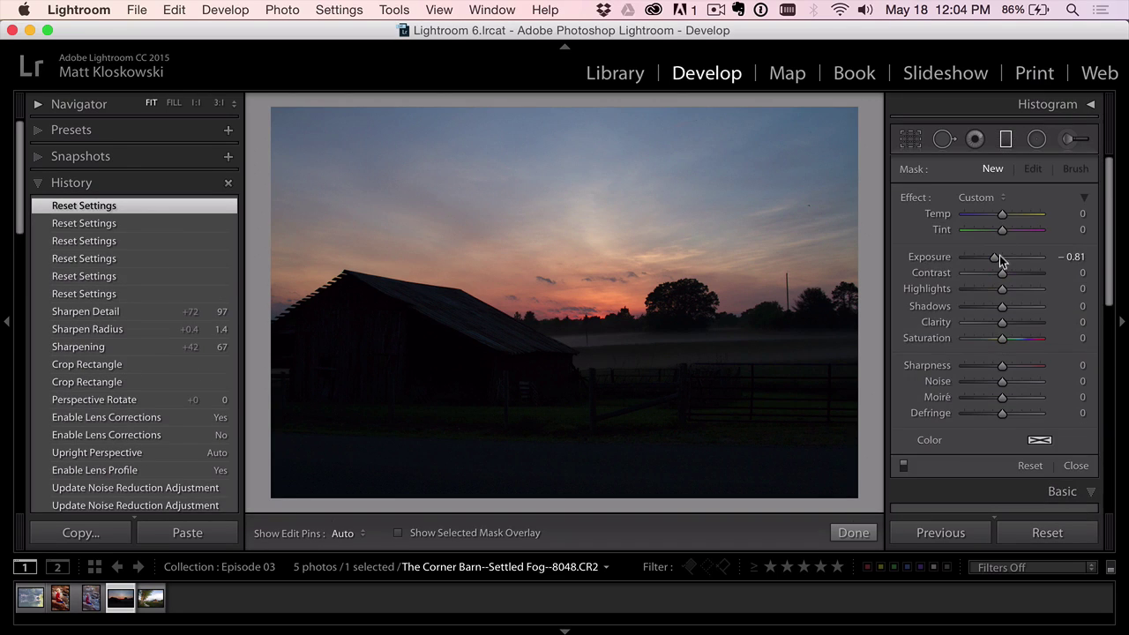
pyautogui.moveTo(996, 258); pyautogui.dragTo(1017, 257)
pyautogui.moveTo(590, 351); pyautogui.dragTo(585, 232)
pyautogui.moveTo(1002, 306); pyautogui.dragTo(1030, 310)
pyautogui.moveTo(1016, 257); pyautogui.dragTo(1016, 258)
pyautogui.moveTo(1029, 308); pyautogui.dragTo(1035, 314)
# - Inspect the barn's shadows at 1:1 with the history list hidden, and set the graduated filter's Noise to 100
pyautogui.press('z')
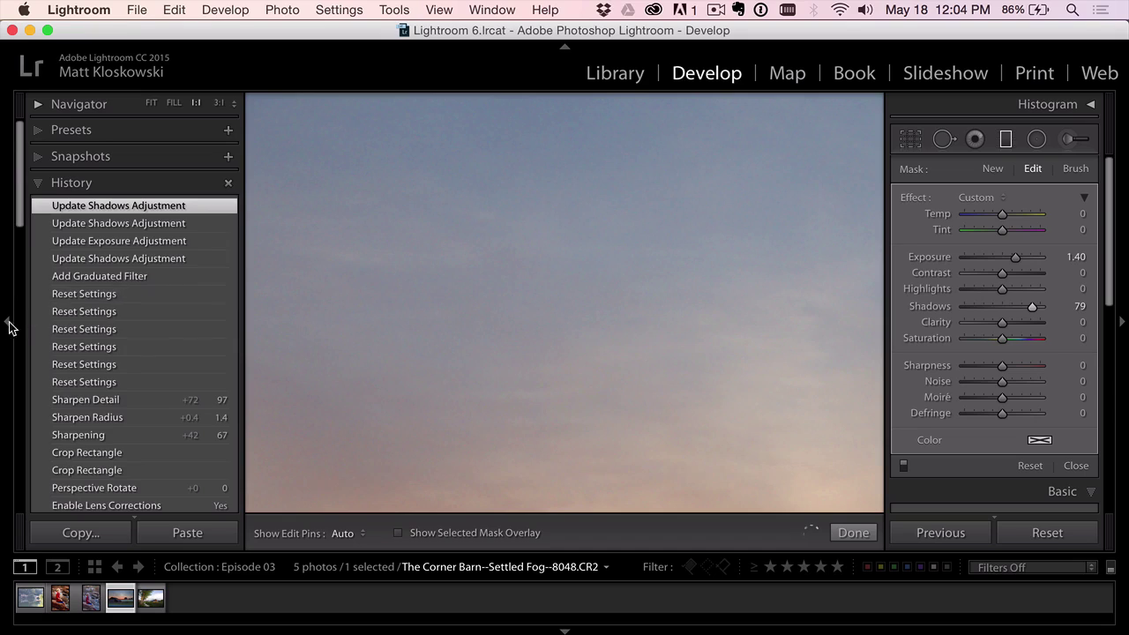
pyautogui.click(7, 322)
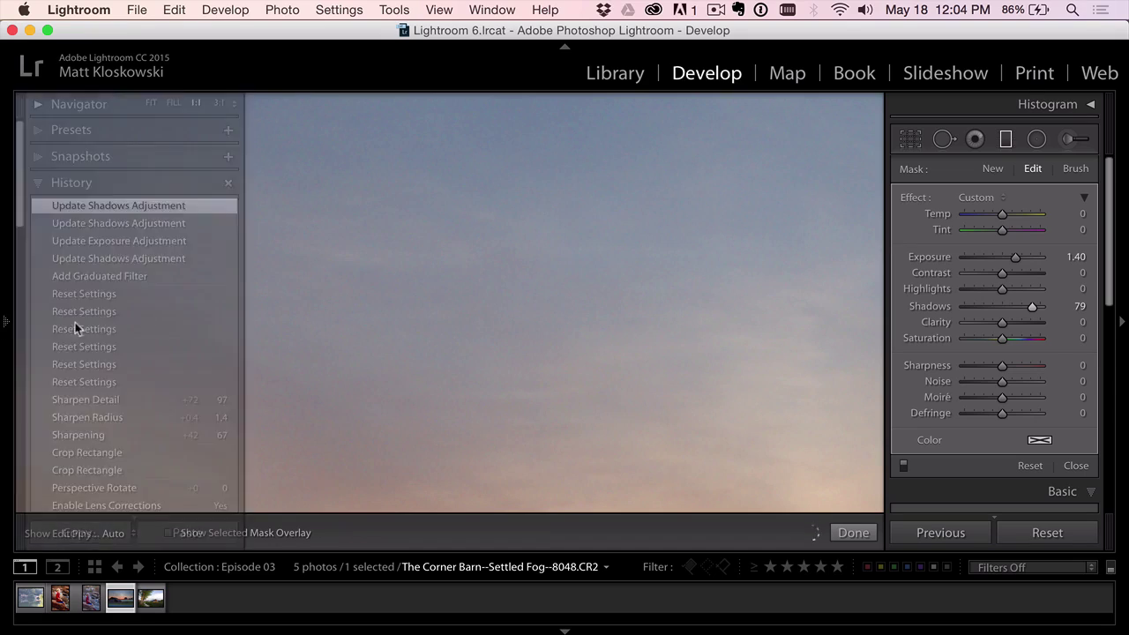
pyautogui.moveTo(281, 344); pyautogui.dragTo(613, 120)
pyautogui.moveTo(614, 193); pyautogui.dragTo(586, 109)
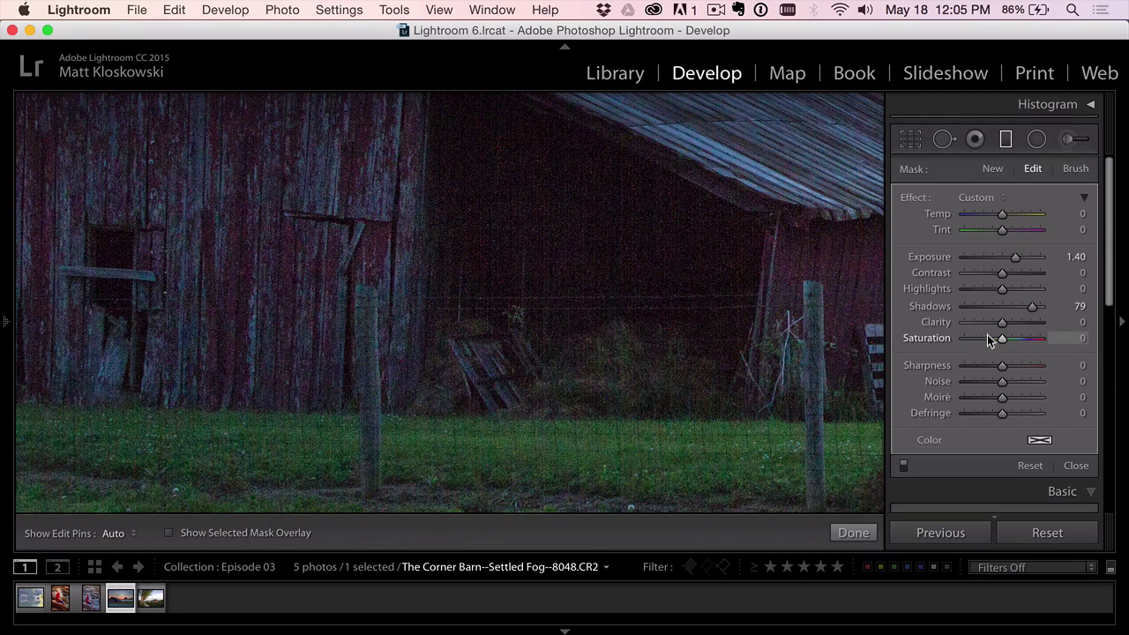
pyautogui.moveTo(1004, 382); pyautogui.dragTo(1062, 386)
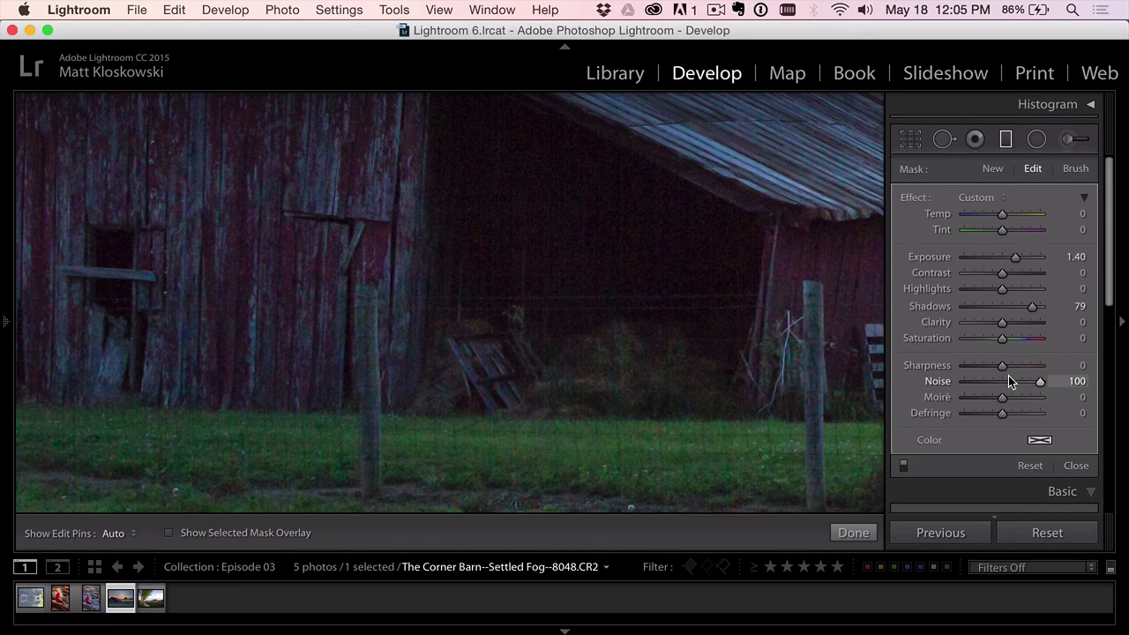
pyautogui.press('z')
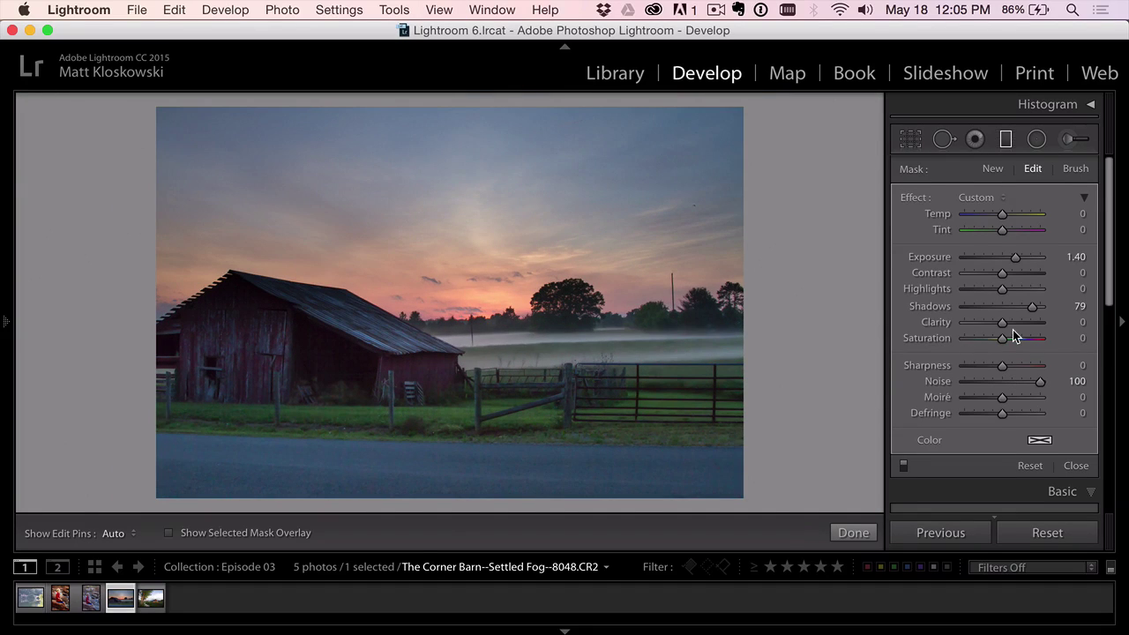
# - Enable lens profile corrections for the barn photo and straighten it with Upright set to Auto
pyautogui.scroll(-10, 1015, 335)
pyautogui.rightClick(1026, 432)
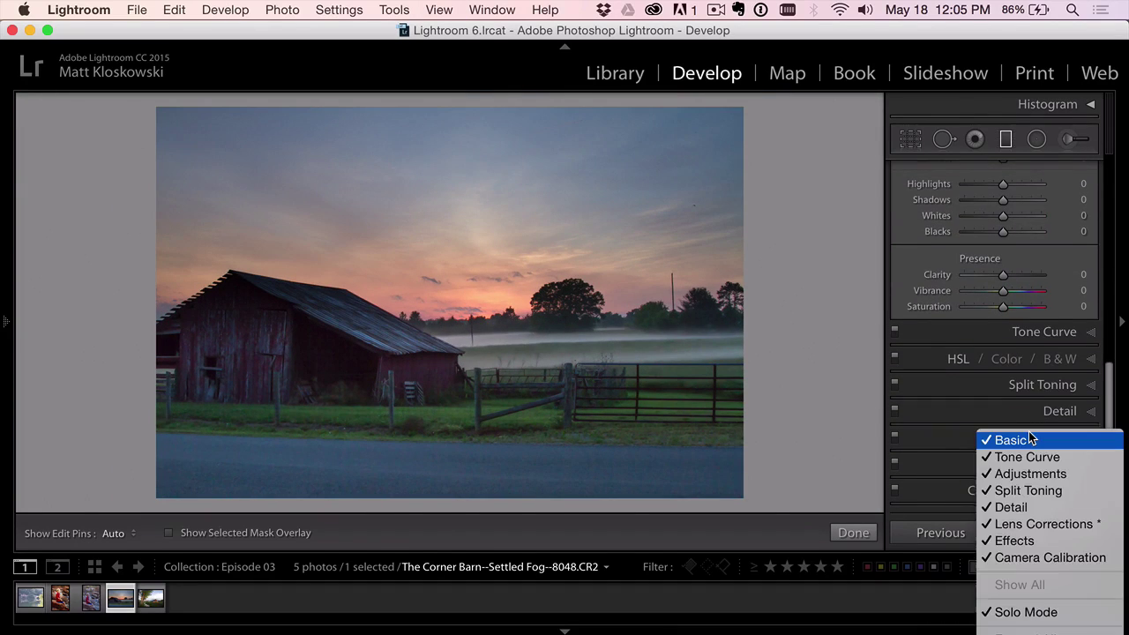
pyautogui.click(849, 416)
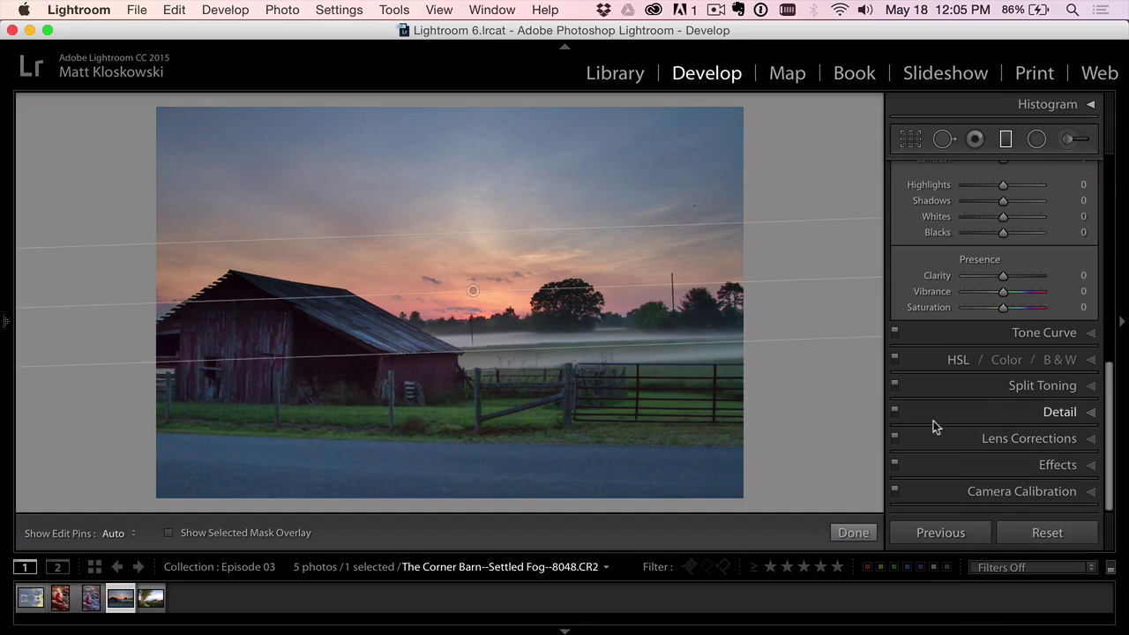
pyautogui.click(971, 438)
pyautogui.click(905, 233)
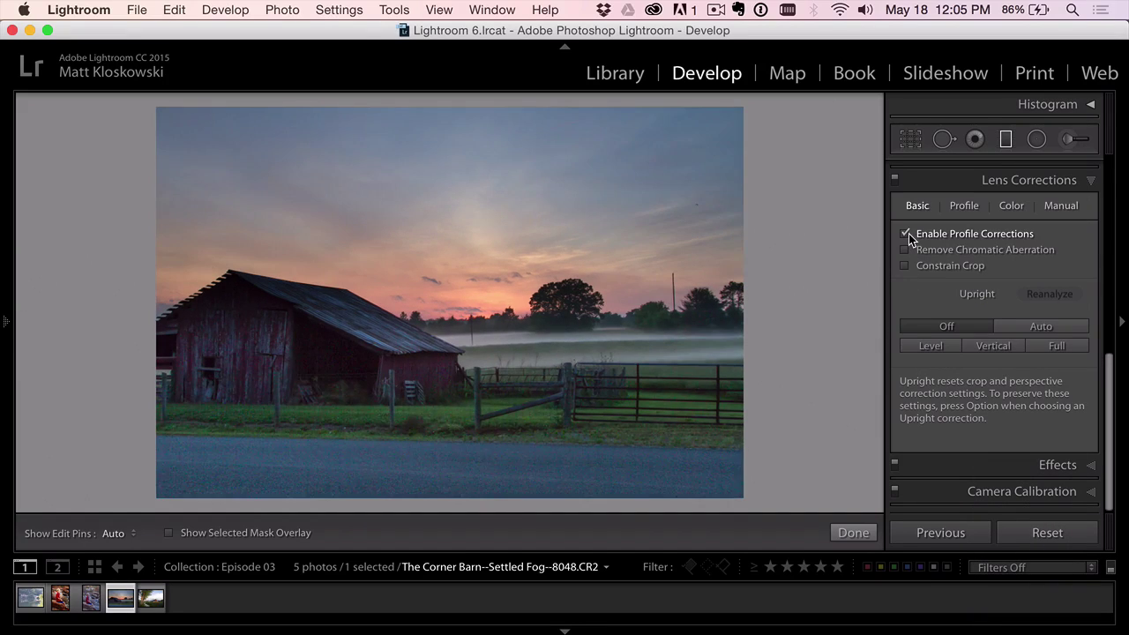
pyautogui.click(1023, 326)
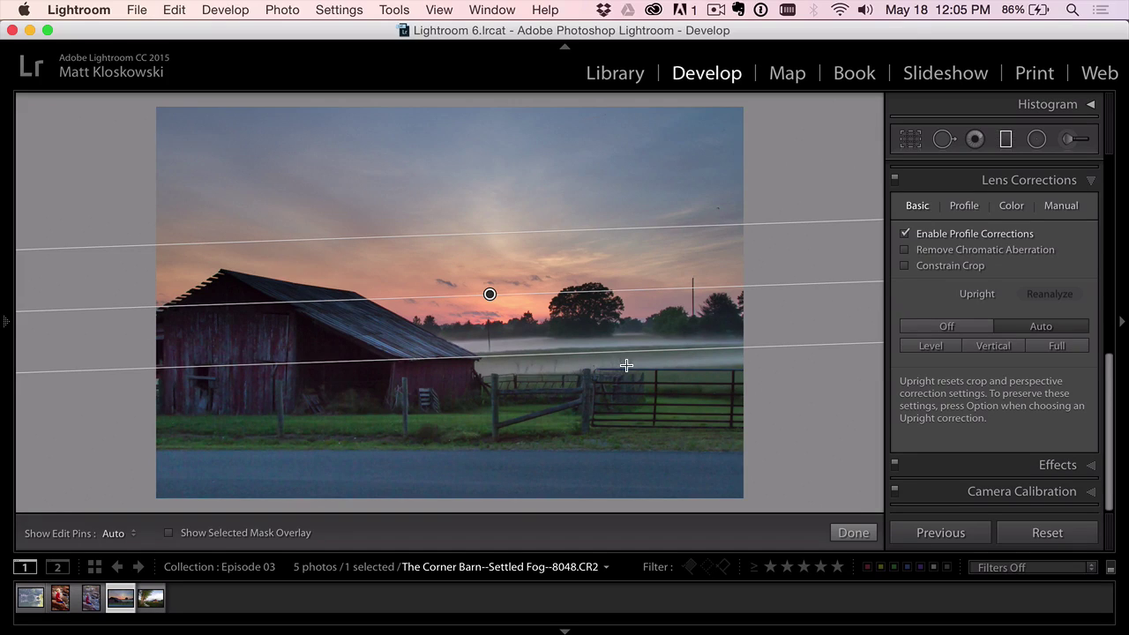
# - Crop the barn photo to 16 x 9, cutting off the road below and the far edge beyond the tree
pyautogui.click(911, 139)
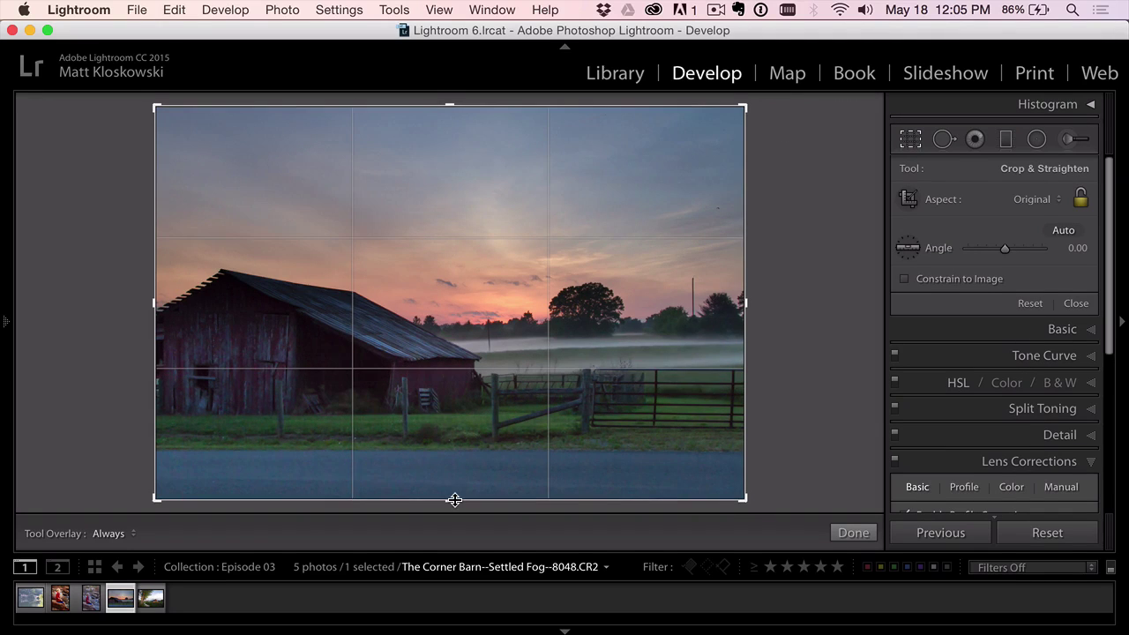
pyautogui.moveTo(454, 500); pyautogui.dragTo(454, 468)
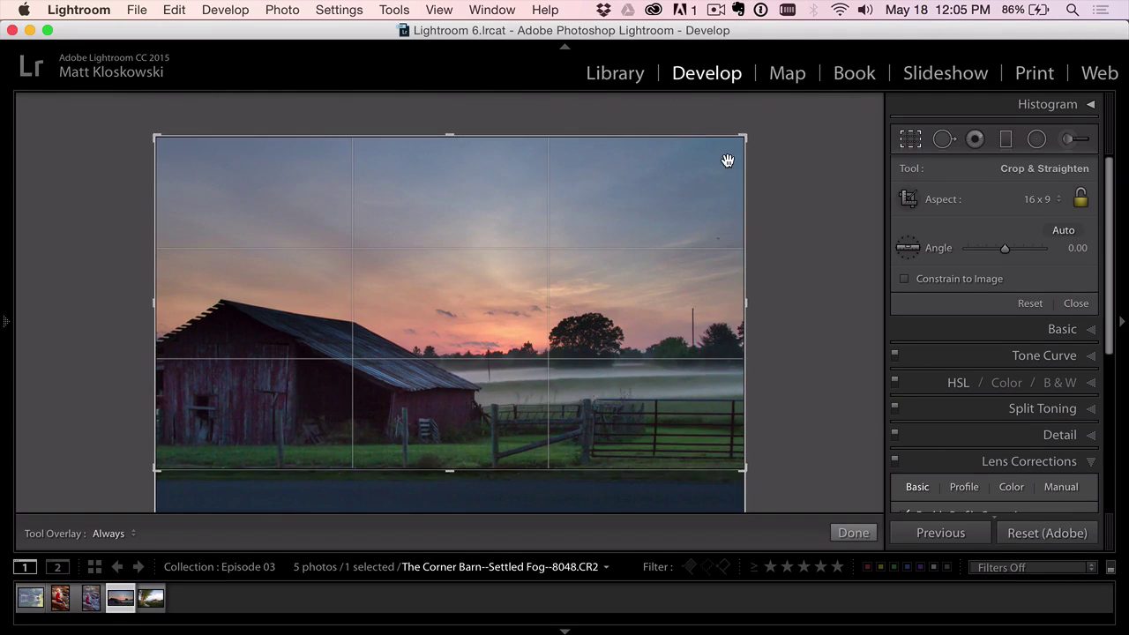
pyautogui.moveTo(743, 139); pyautogui.dragTo(696, 165)
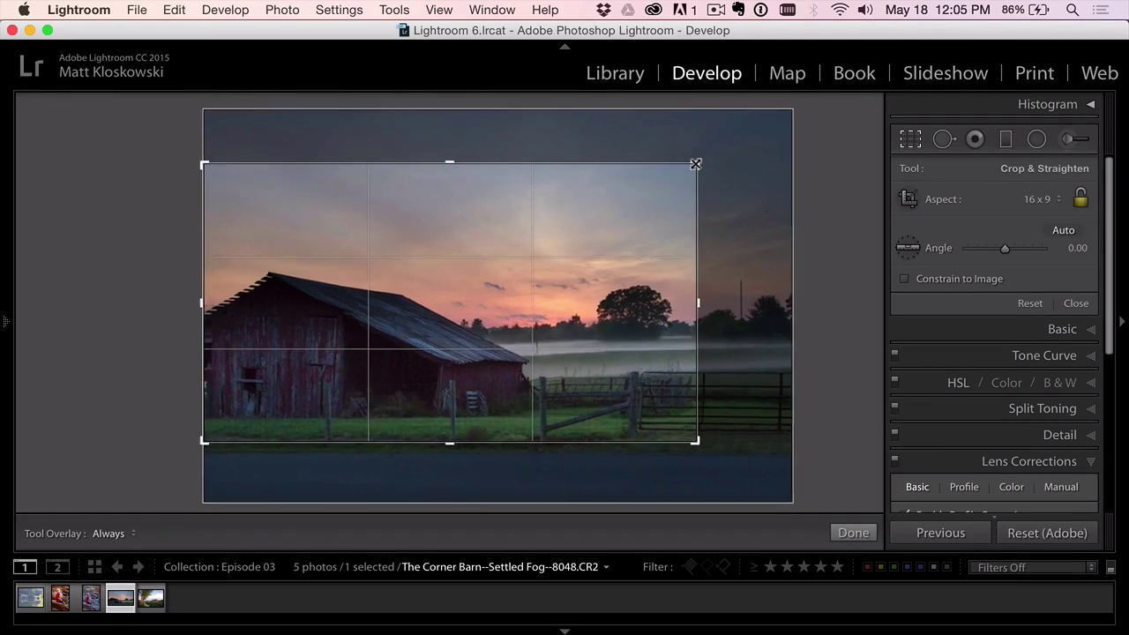
pyautogui.press('Return')
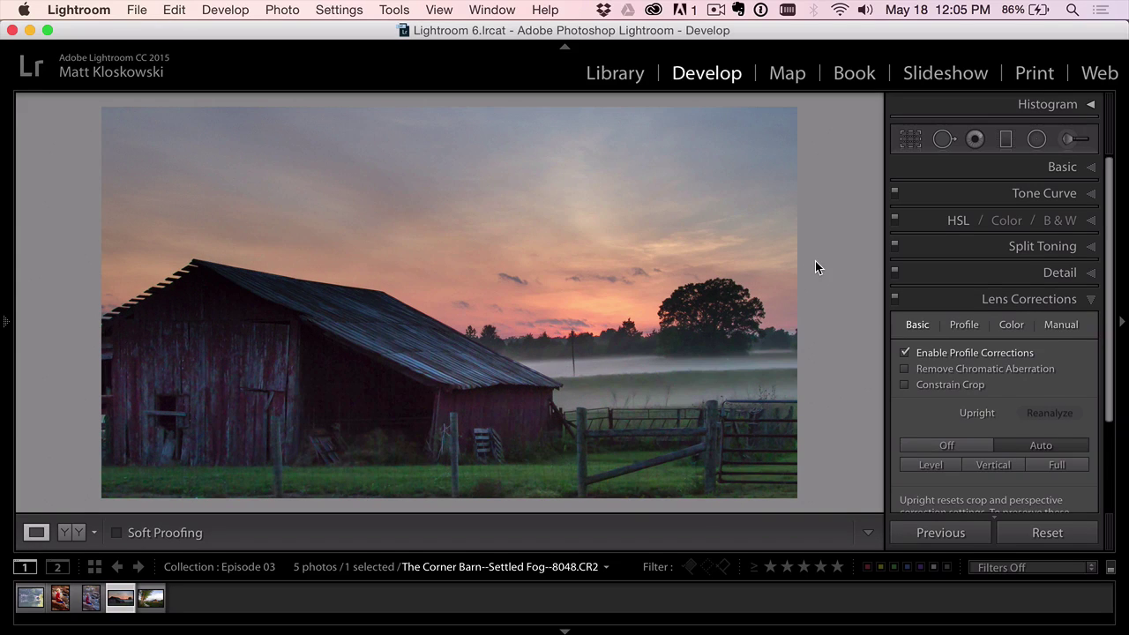
# - Set the barn photo's Whites to +42, Blacks to -10 and Saturation to +8
pyautogui.click(1062, 167)
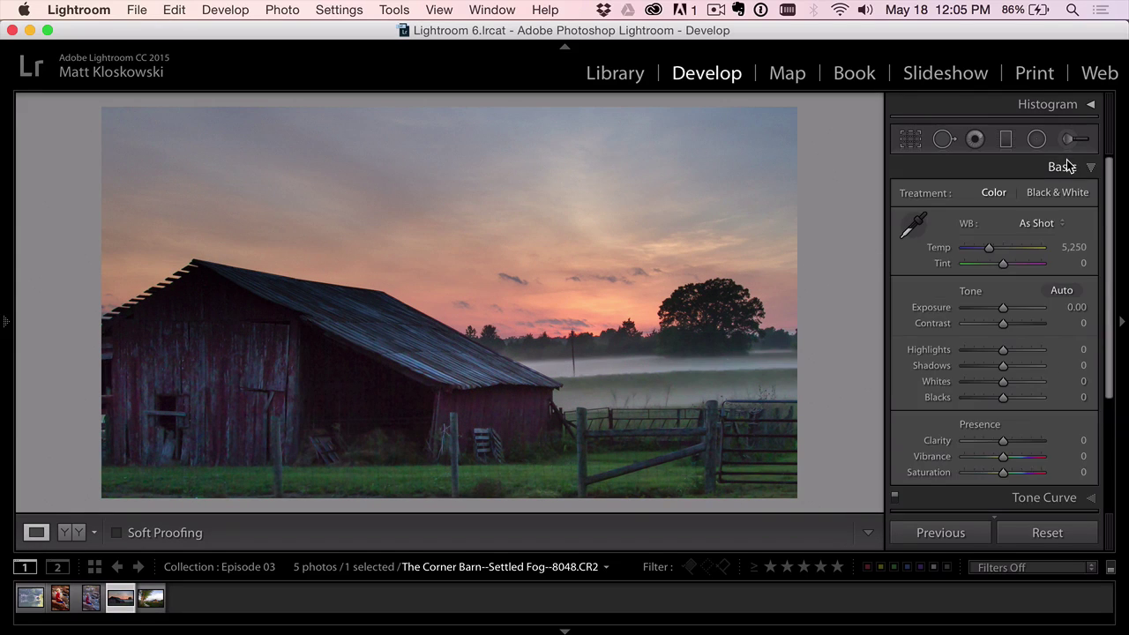
pyautogui.moveTo(1004, 382); pyautogui.dragTo(1022, 382)
pyautogui.moveTo(1022, 382); pyautogui.dragTo(996, 397)
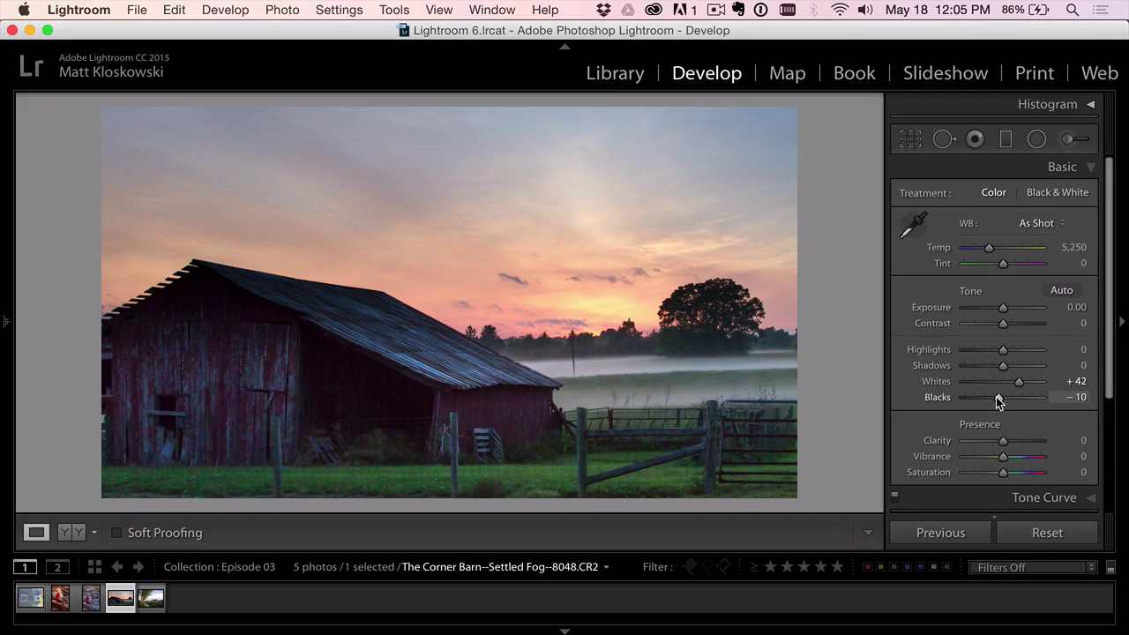
pyautogui.moveTo(1004, 472); pyautogui.dragTo(1004, 472)
pyautogui.click(282, 10)
pyautogui.click(291, 11)
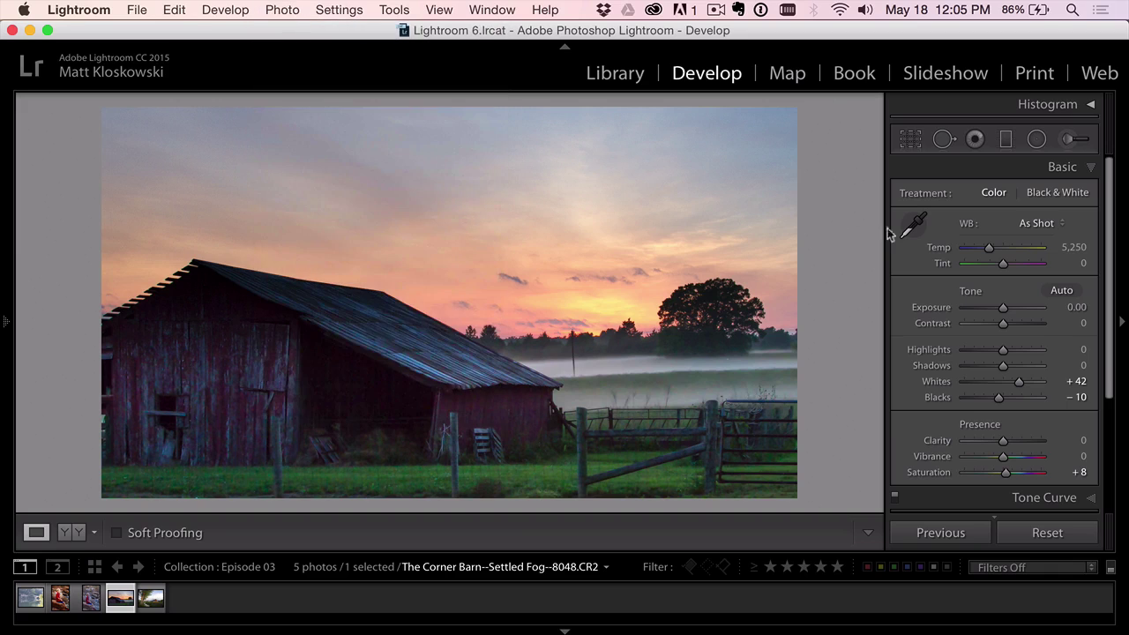
# - Remove the thin pole in the fog beside the barn with the spot removal tool in Heal mode
pyautogui.click(943, 139)
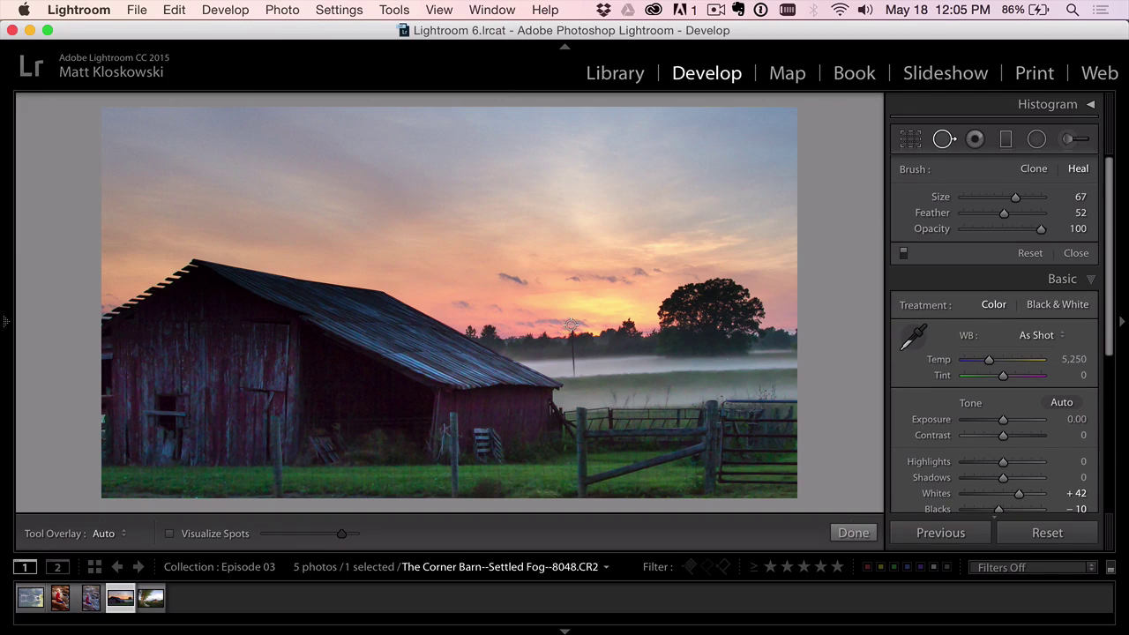
pyautogui.moveTo(573, 328); pyautogui.dragTo(574, 373)
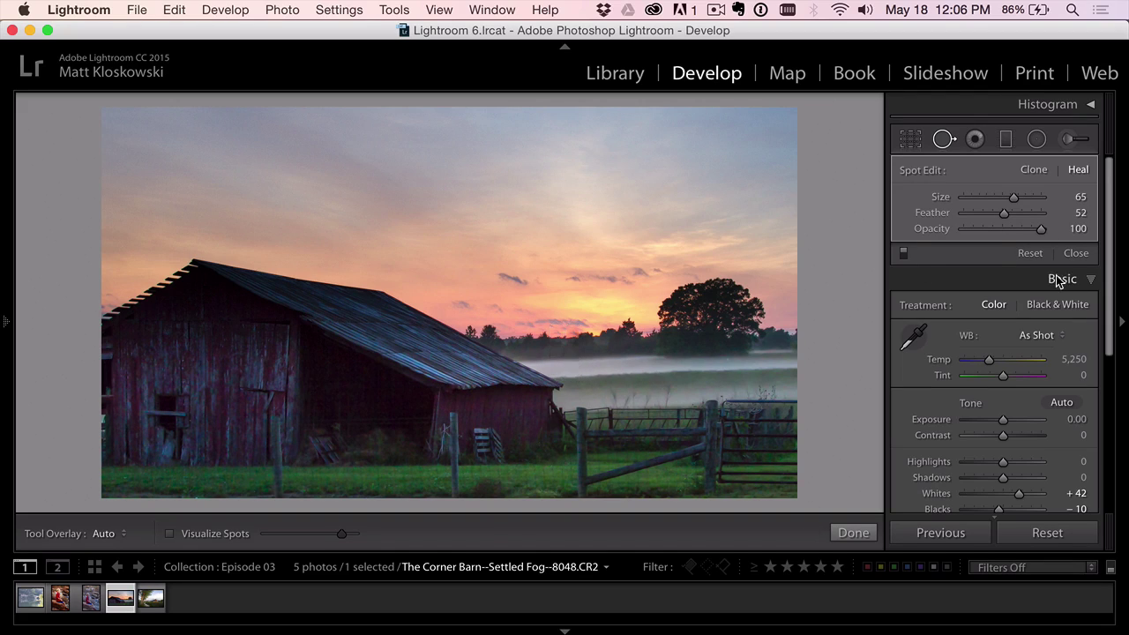
pyautogui.click(1078, 254)
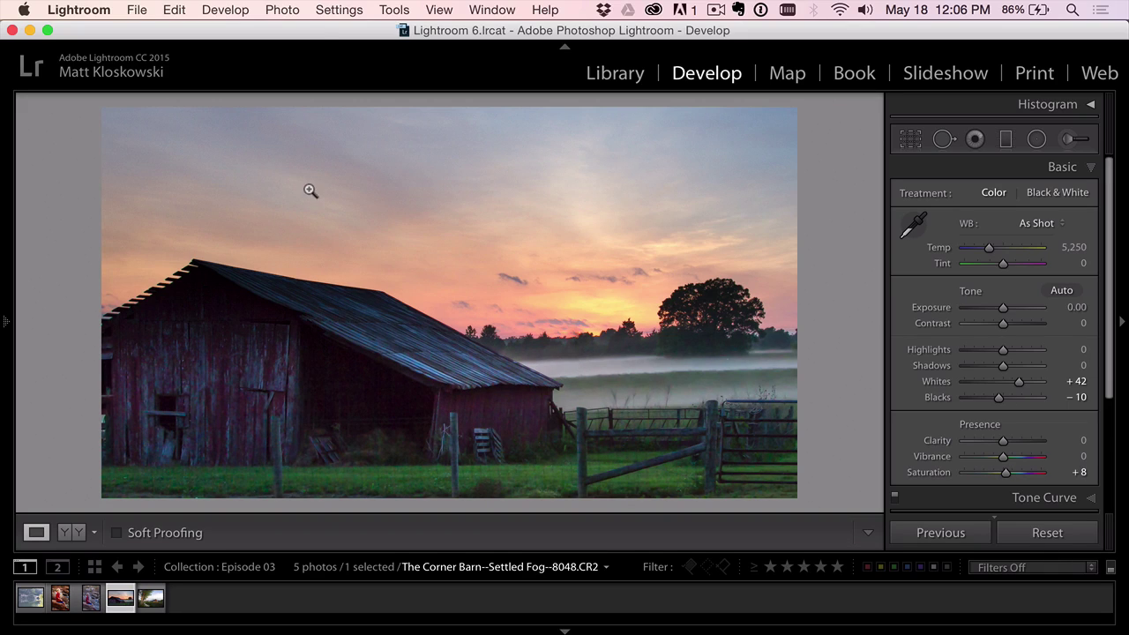
# - Send the barn photo to Perfect Effects 9 Suite as an edited copy
pyautogui.click(287, 10)
pyautogui.moveTo(308, 104)
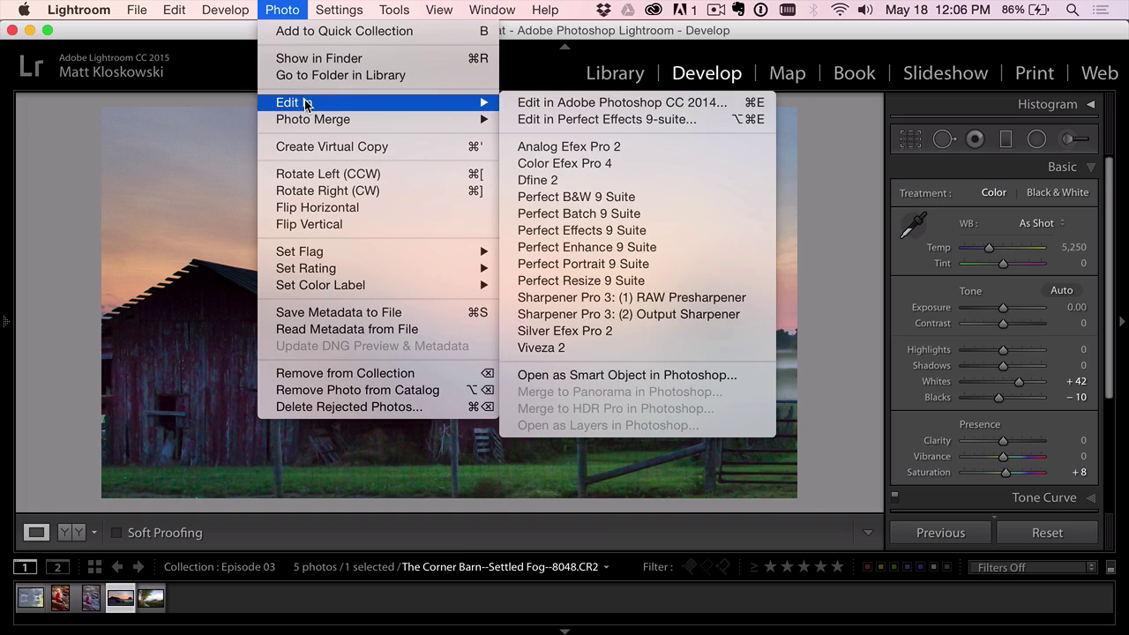
pyautogui.click(642, 231)
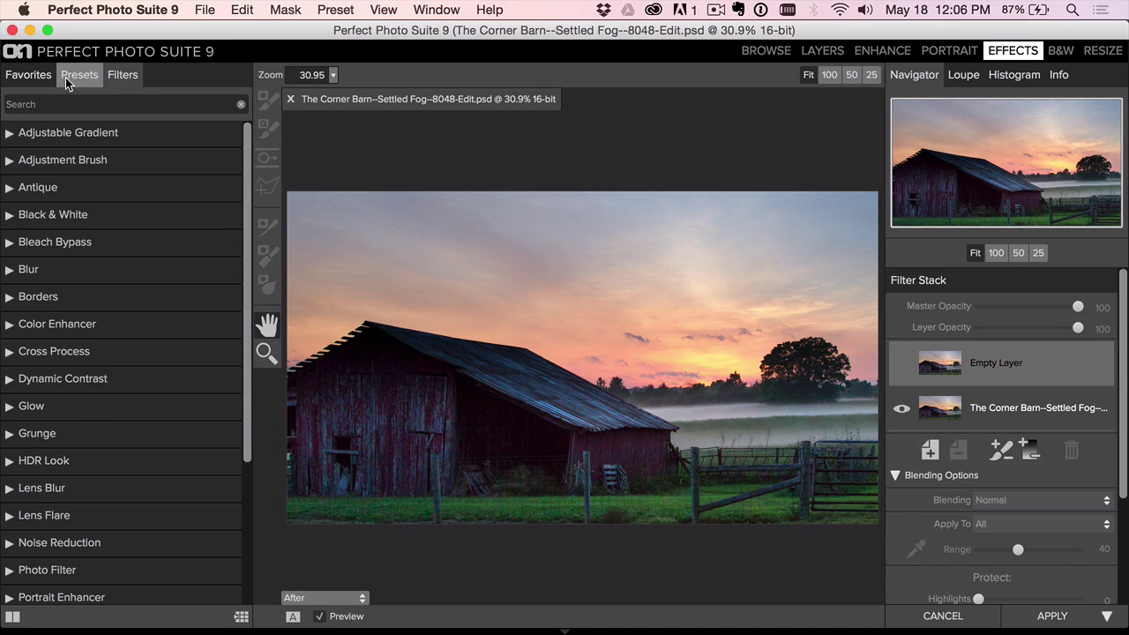
# - Apply the Urban Sun preset from the Urban category to the barn photo
pyautogui.click(67, 80)
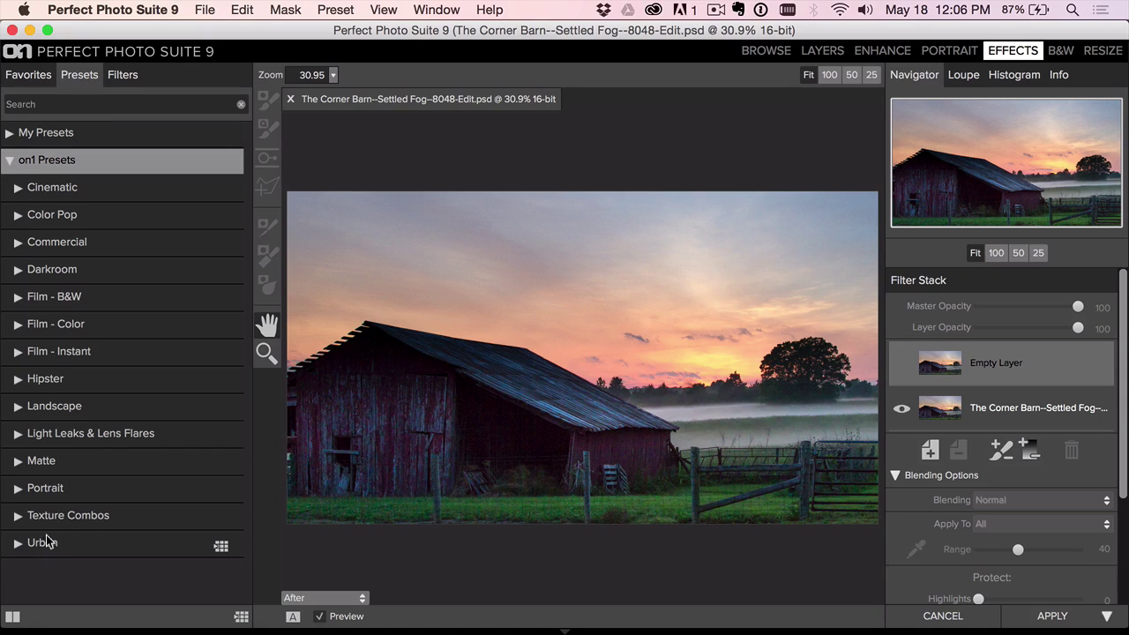
pyautogui.click(43, 543)
pyautogui.scroll(-5, 103, 301)
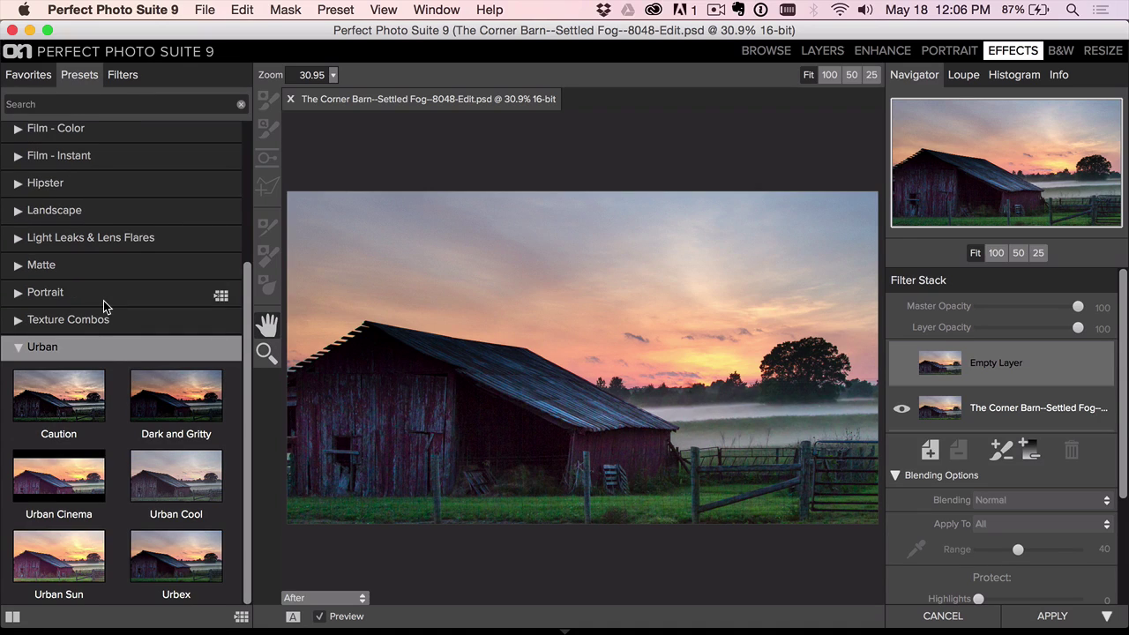
pyautogui.click(62, 565)
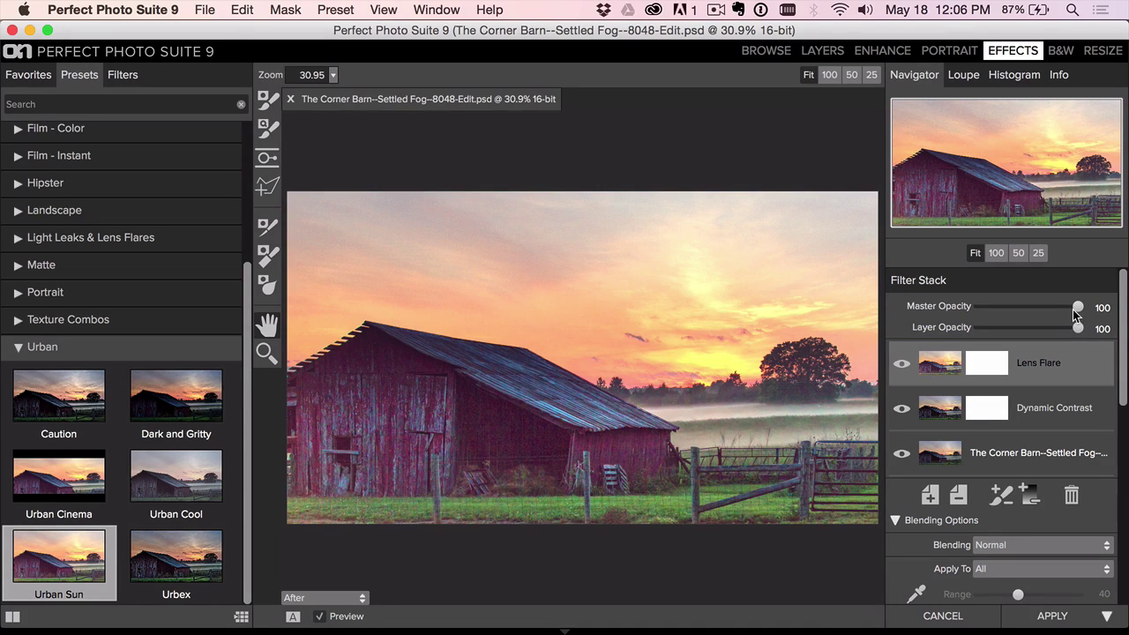
# - Set the Lens Flare filter's layer opacity to 65 and its Shadows protection to 60
pyautogui.moveTo(1078, 327); pyautogui.dragTo(1044, 330)
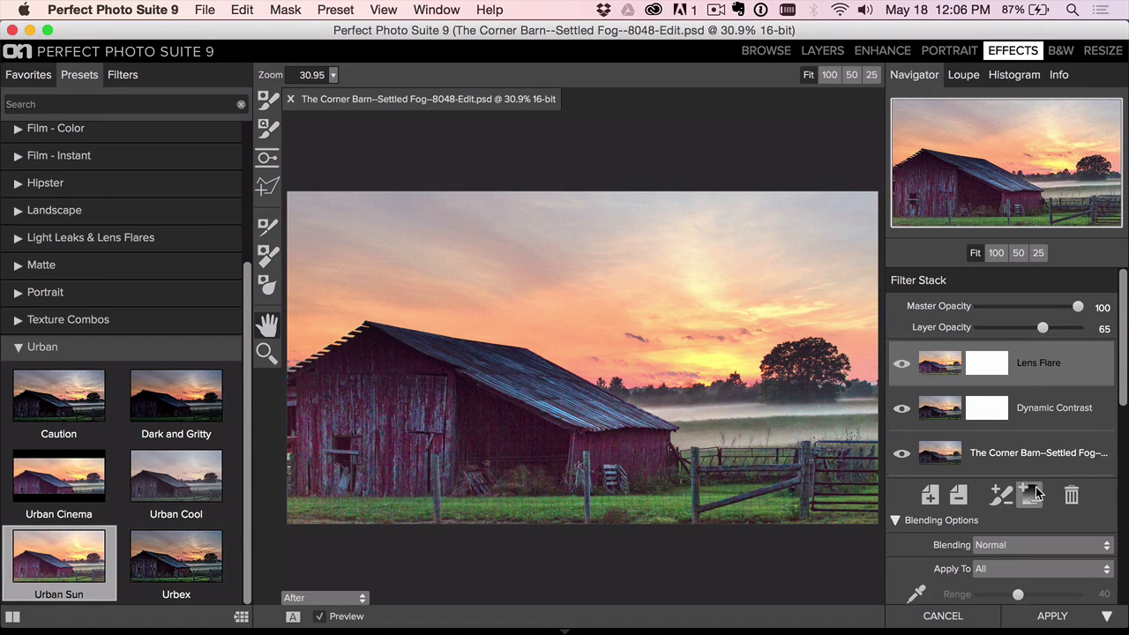
pyautogui.scroll(-5, 1027, 494)
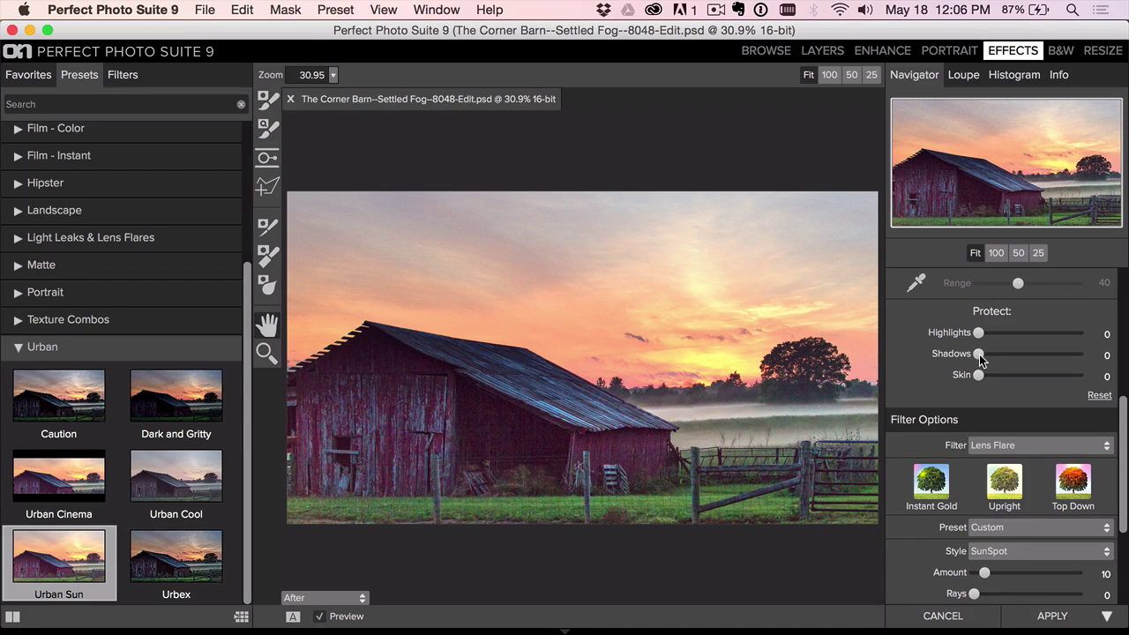
pyautogui.moveTo(980, 356); pyautogui.dragTo(1072, 356)
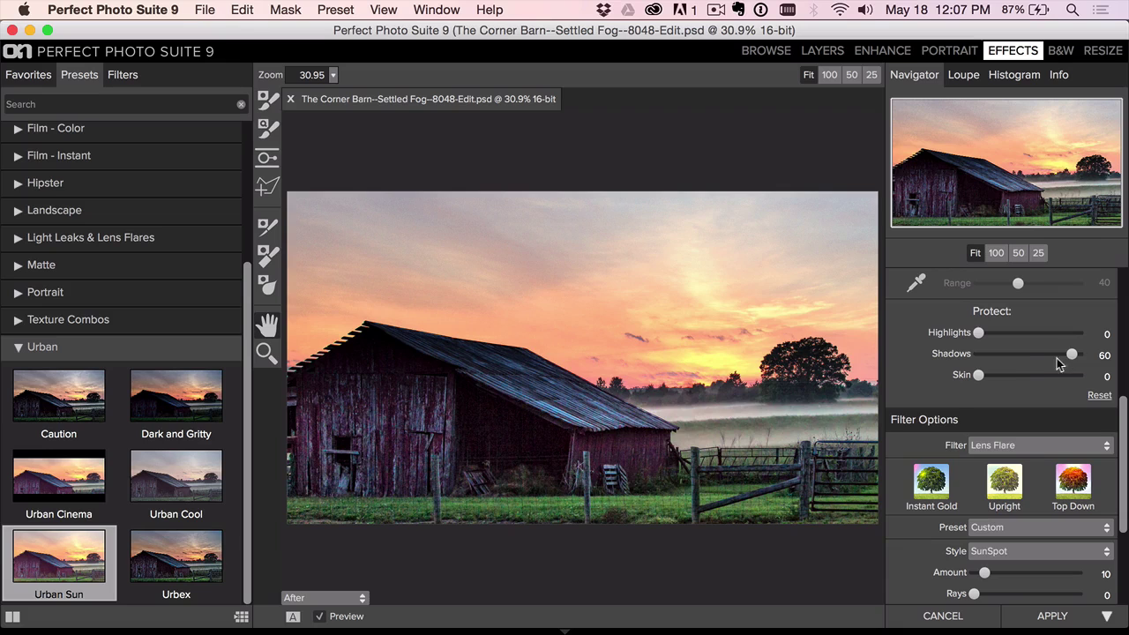
pyautogui.click(1051, 357)
# - Add a new filter layer to the barn photo with the Vignette filter's Big Softy preset
pyautogui.scroll(5, 1052, 356)
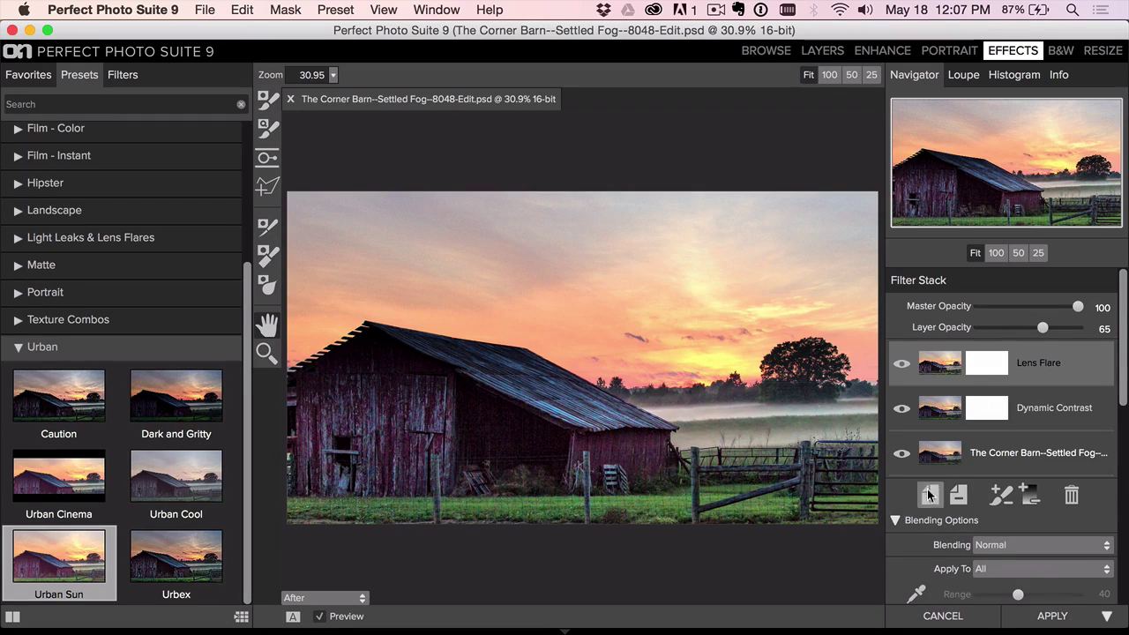
pyautogui.click(123, 76)
pyautogui.scroll(-5, 131, 411)
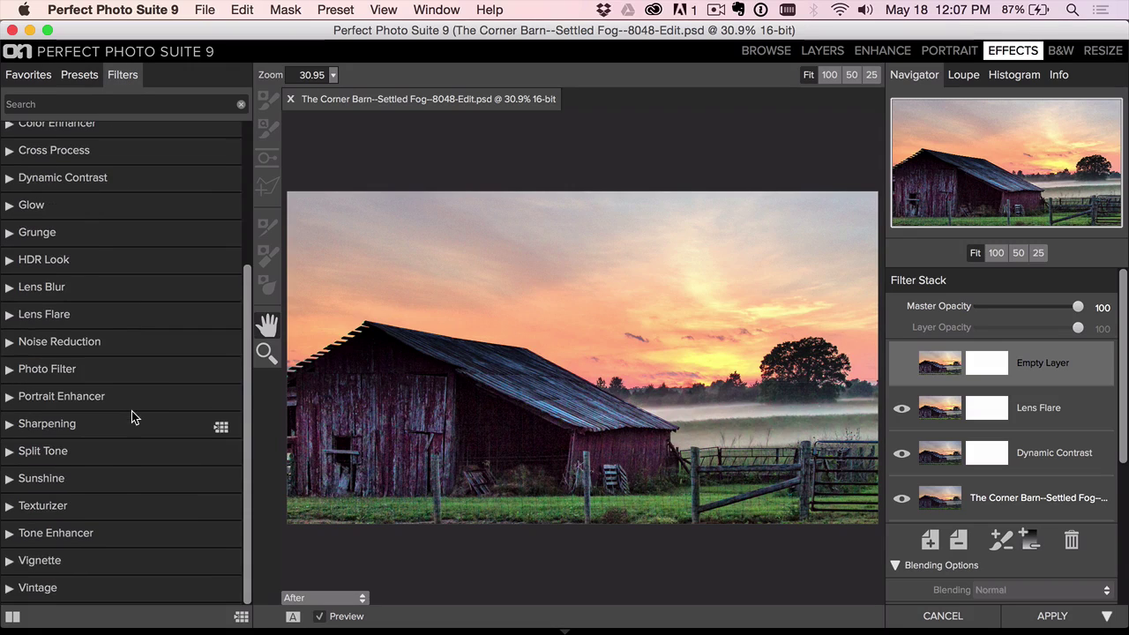
pyautogui.click(86, 559)
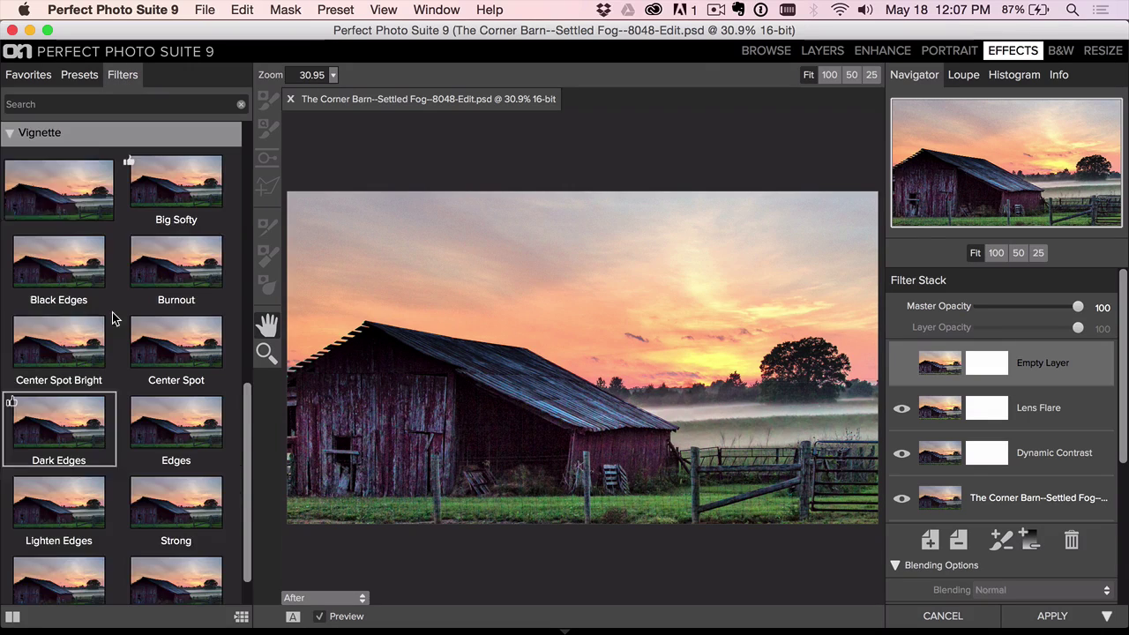
pyautogui.click(176, 193)
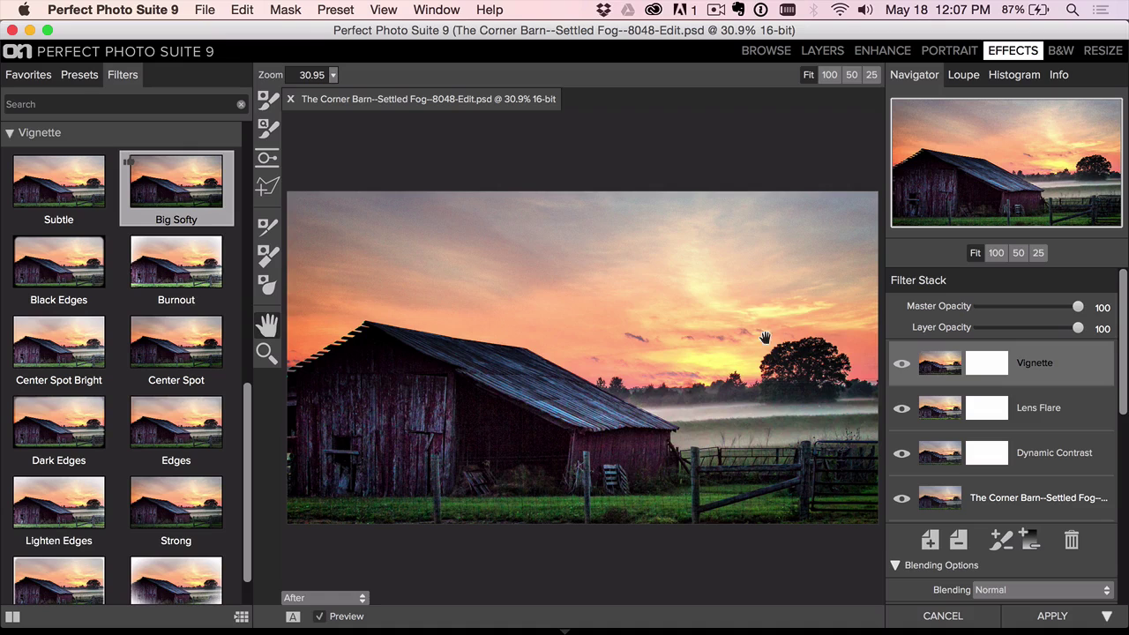
# - Set the filter stack's master opacity to 45 and apply the effects to the barn photo
pyautogui.moveTo(1053, 313); pyautogui.dragTo(1024, 313)
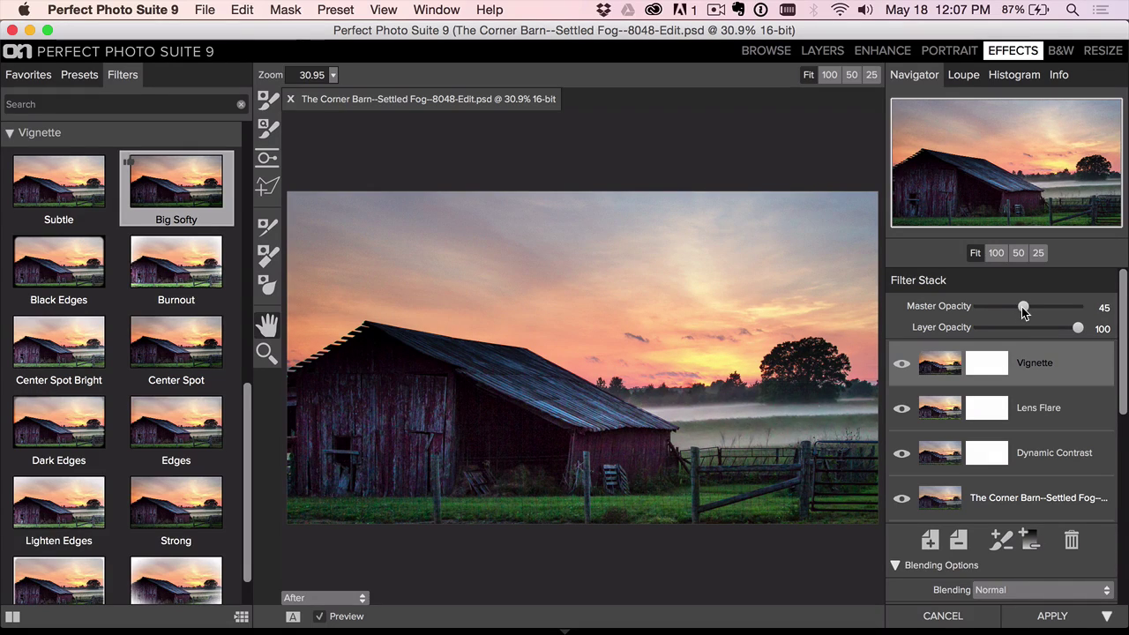
pyautogui.click(1050, 617)
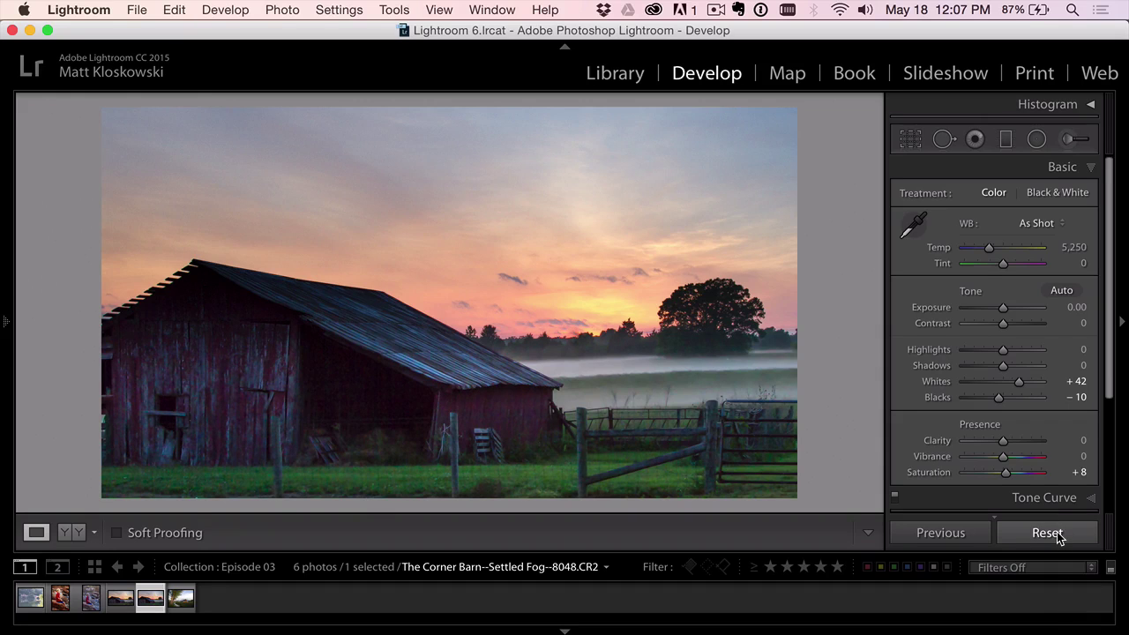
# - Reset the original barn CR2's develop settings and compare it with the edited copy in lights-out view
pyautogui.click(1047, 533)
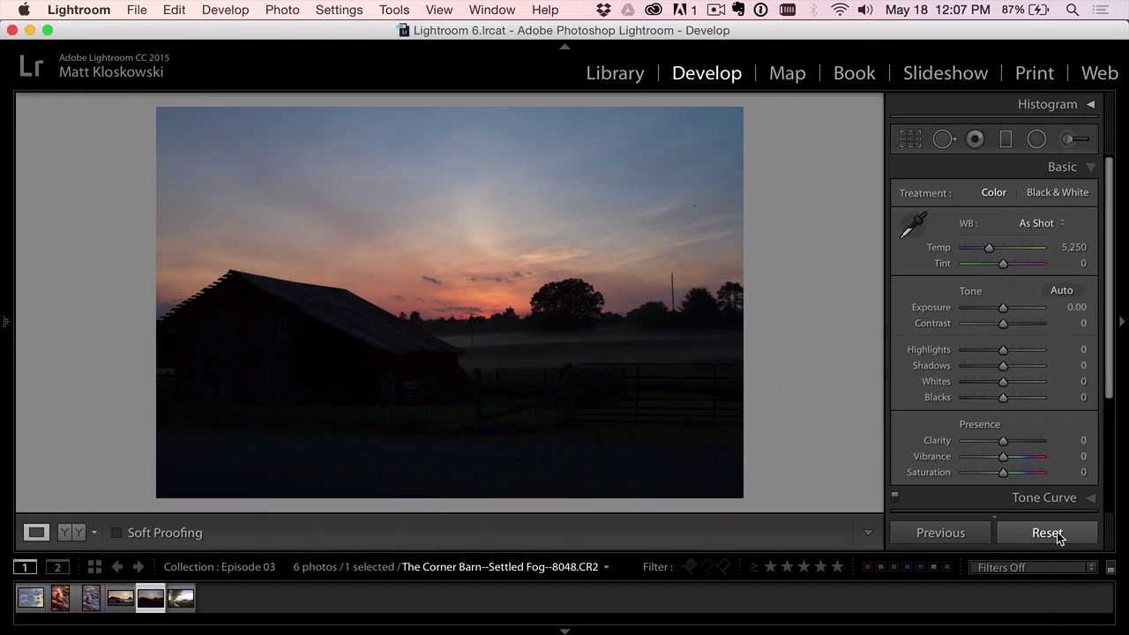
pyautogui.hotkey('shift', 'Tab')
pyautogui.press('l')
pyautogui.press('l')
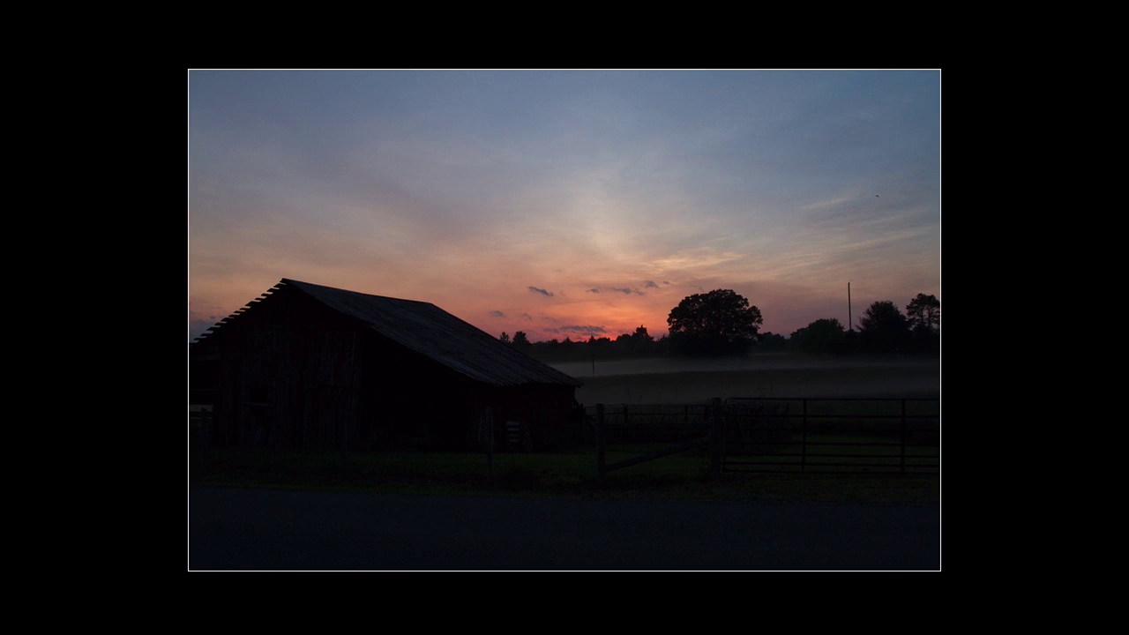
pyautogui.press('Right')
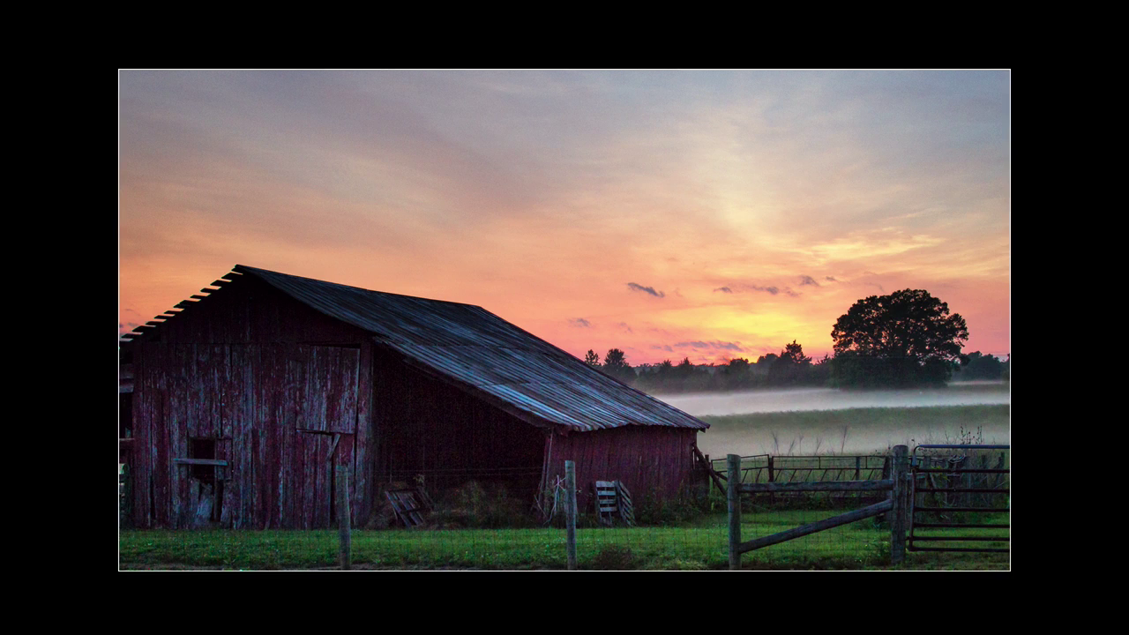
pyautogui.press('Left')
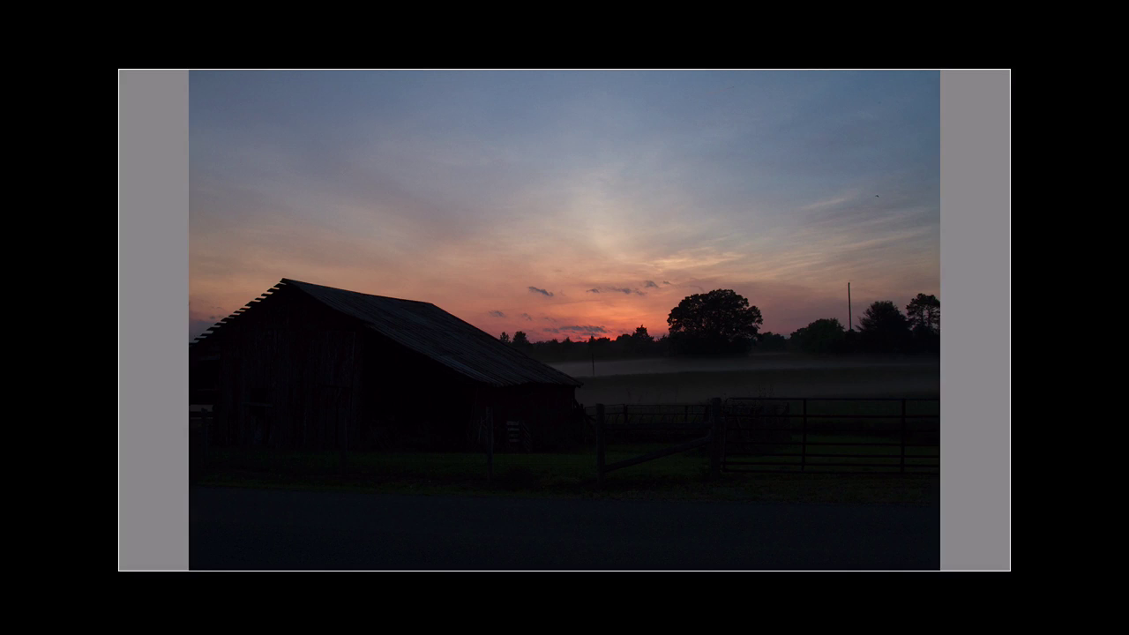
pyautogui.press('Right')
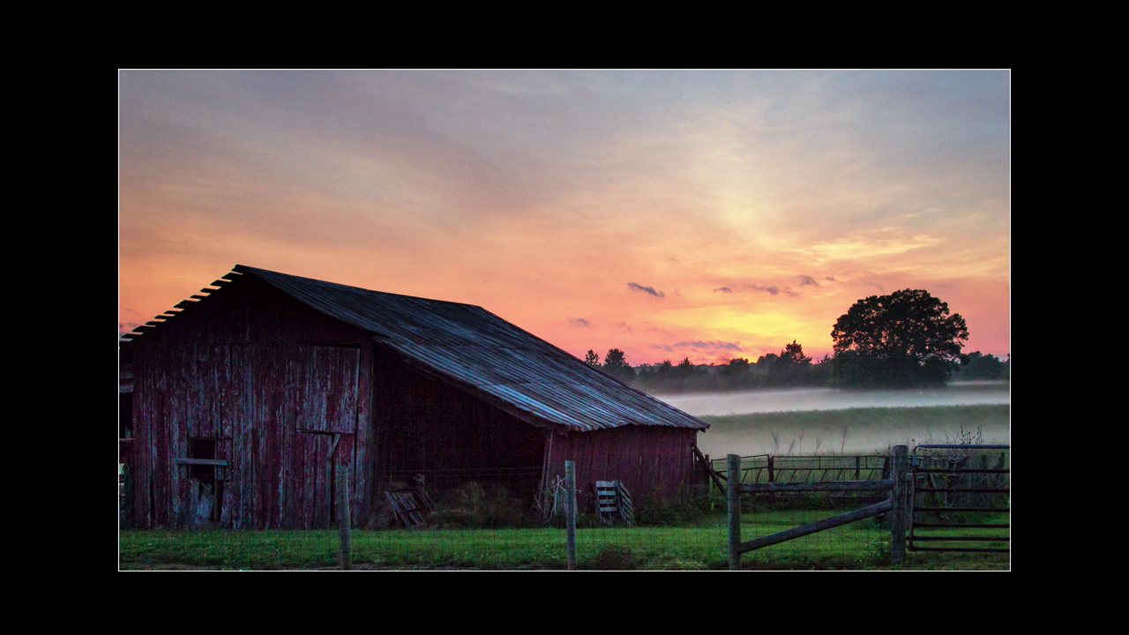
pyautogui.press('l')
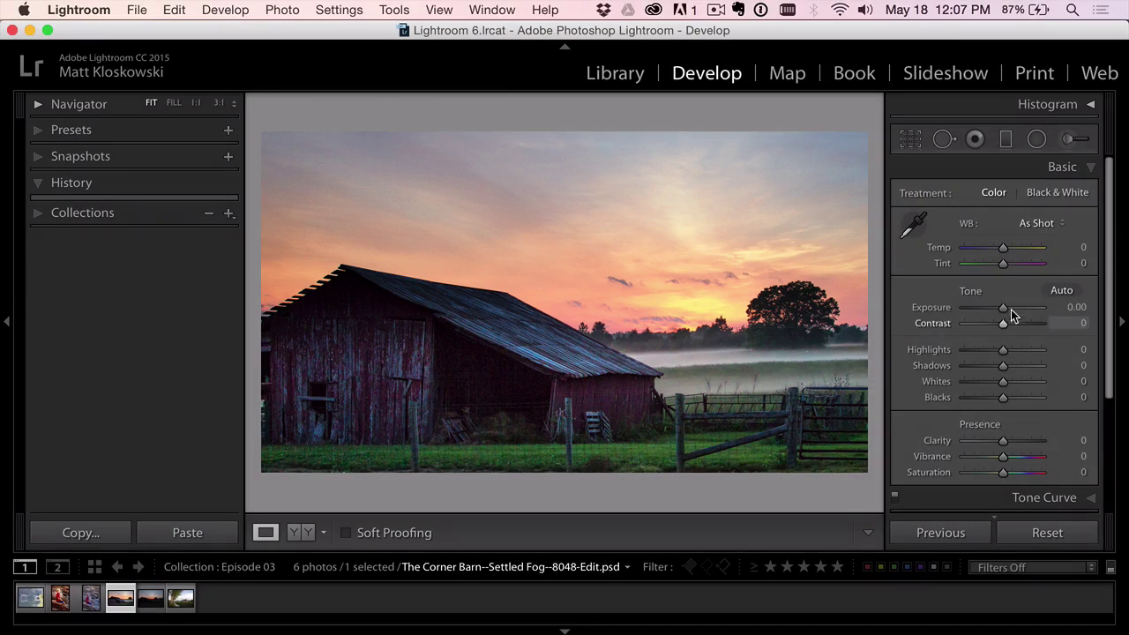
# - Set the edited barn copy's Exposure to -0.55 and Shadows to +26
pyautogui.moveTo(1011, 310); pyautogui.dragTo(995, 307)
pyautogui.moveTo(1004, 366); pyautogui.dragTo(1015, 367)
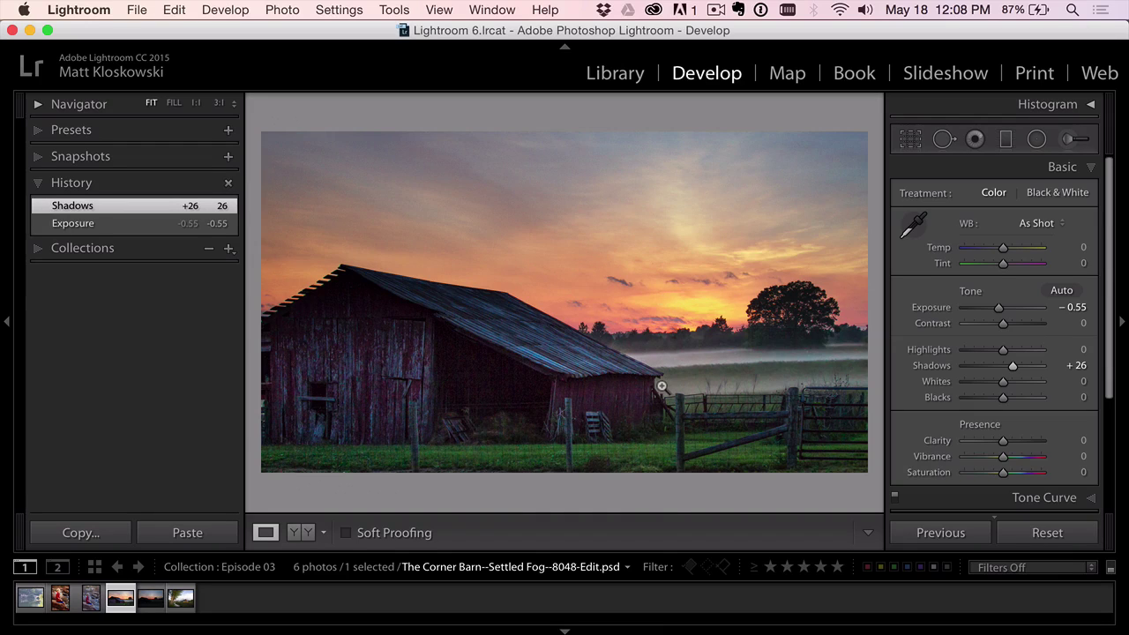
# - Open IMG_1260.CR2 for developing and set its camera calibration profile to Camera Landscape
pyautogui.click(180, 599)
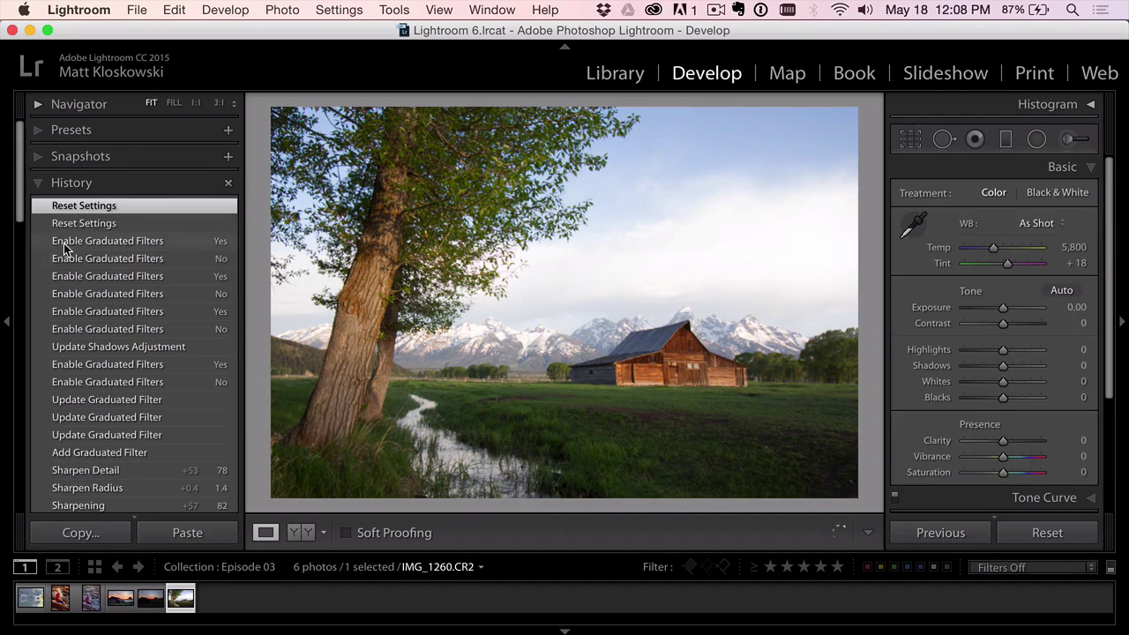
pyautogui.click(34, 186)
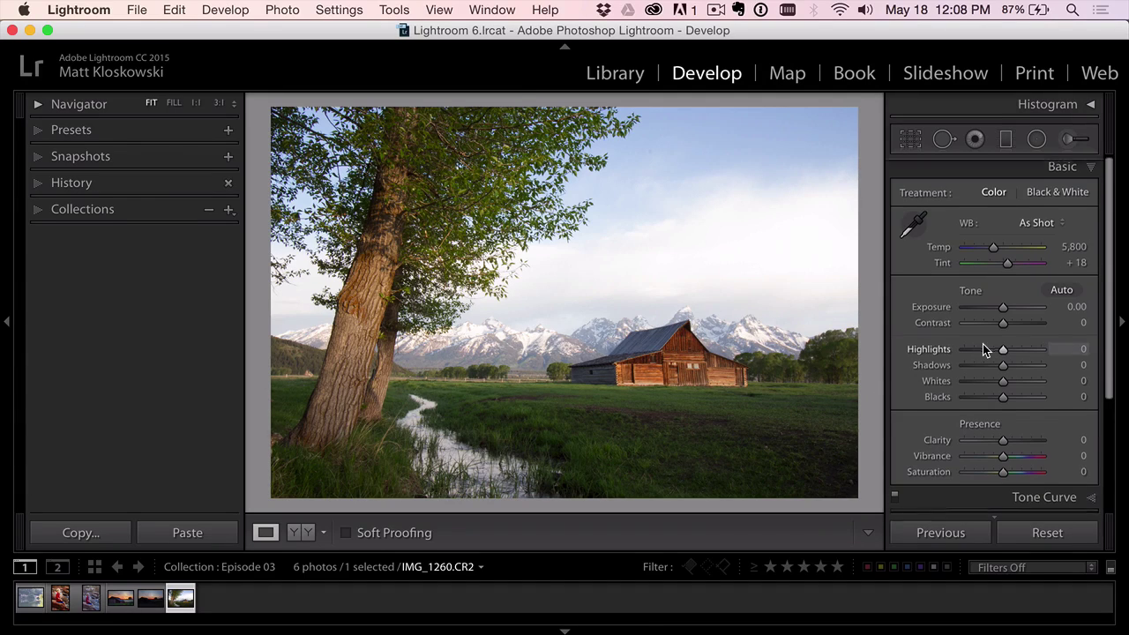
pyautogui.scroll(-5, 988, 379)
pyautogui.click(1006, 481)
pyautogui.click(1004, 276)
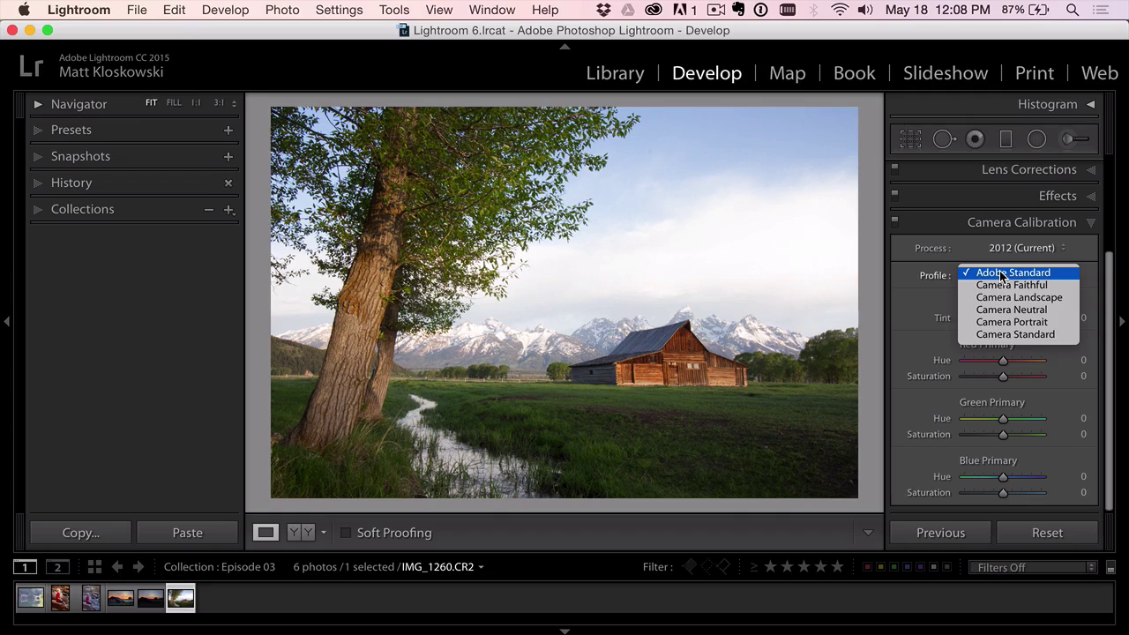
pyautogui.click(1001, 299)
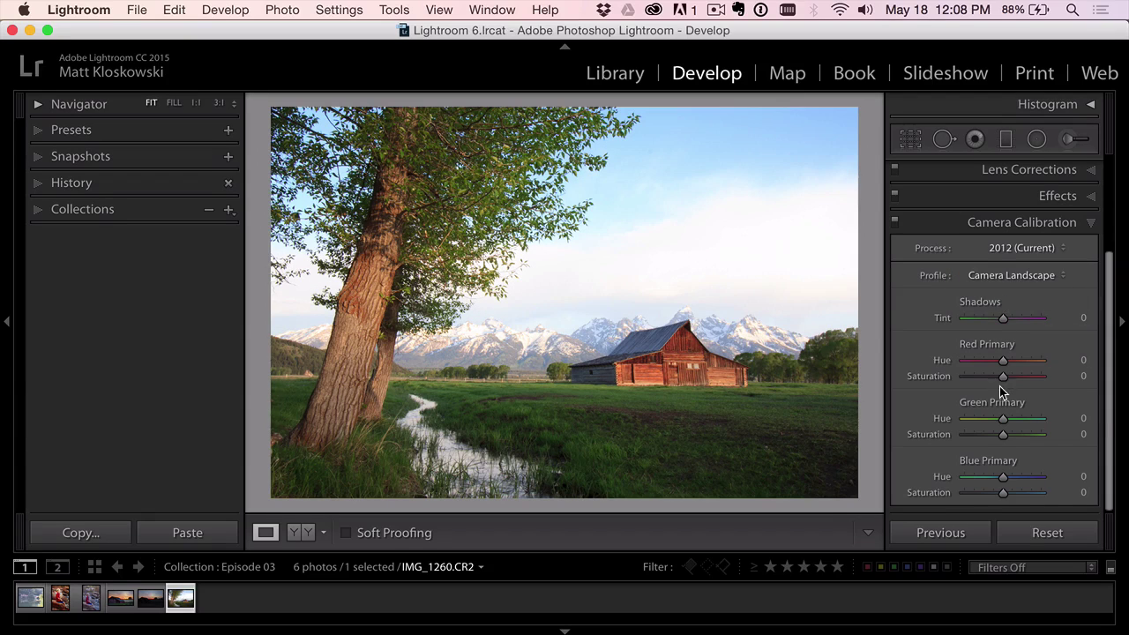
# - Set the mountain barn photo's white balance Temp to 6,246 and Exposure to -0.10
pyautogui.scroll(5, 999, 387)
pyautogui.click(1041, 167)
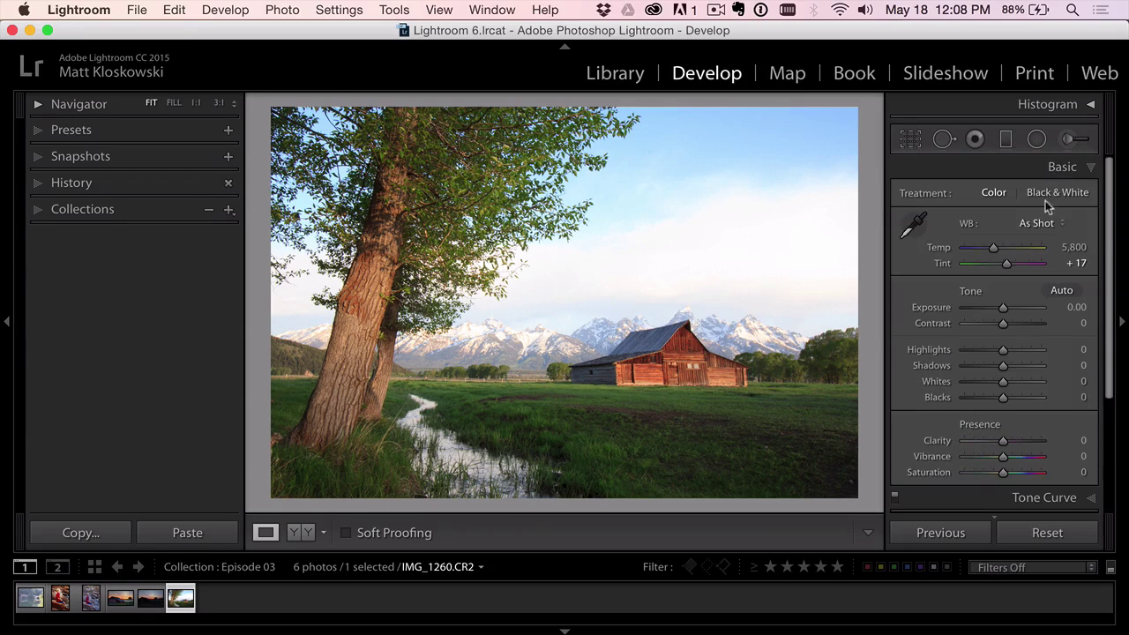
pyautogui.moveTo(996, 254); pyautogui.dragTo(999, 254)
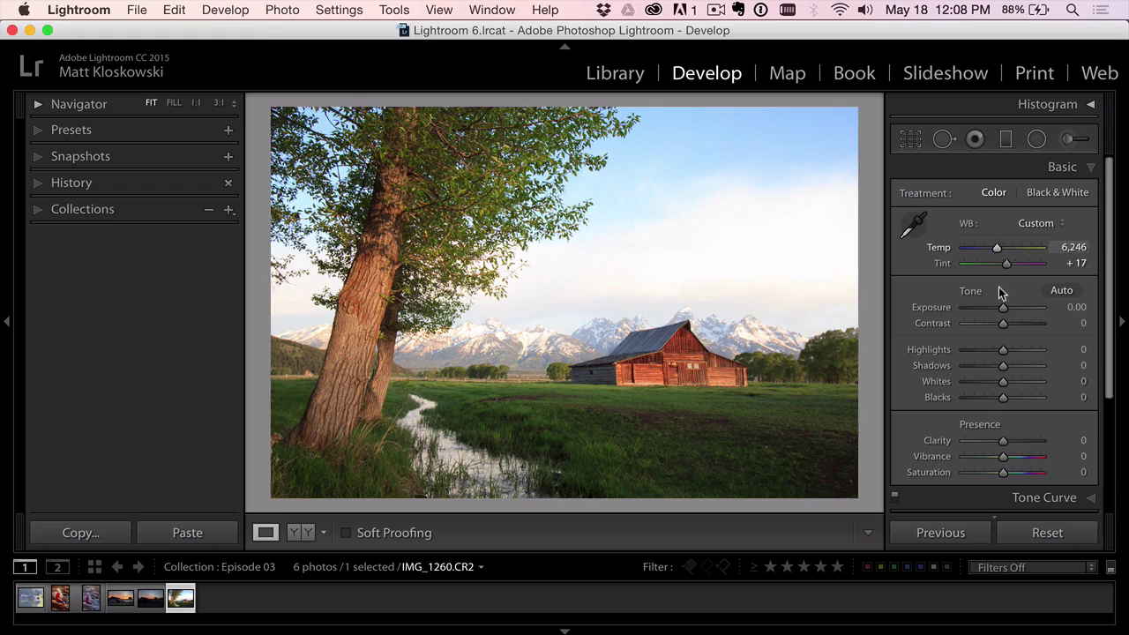
pyautogui.moveTo(1003, 308); pyautogui.dragTo(1001, 308)
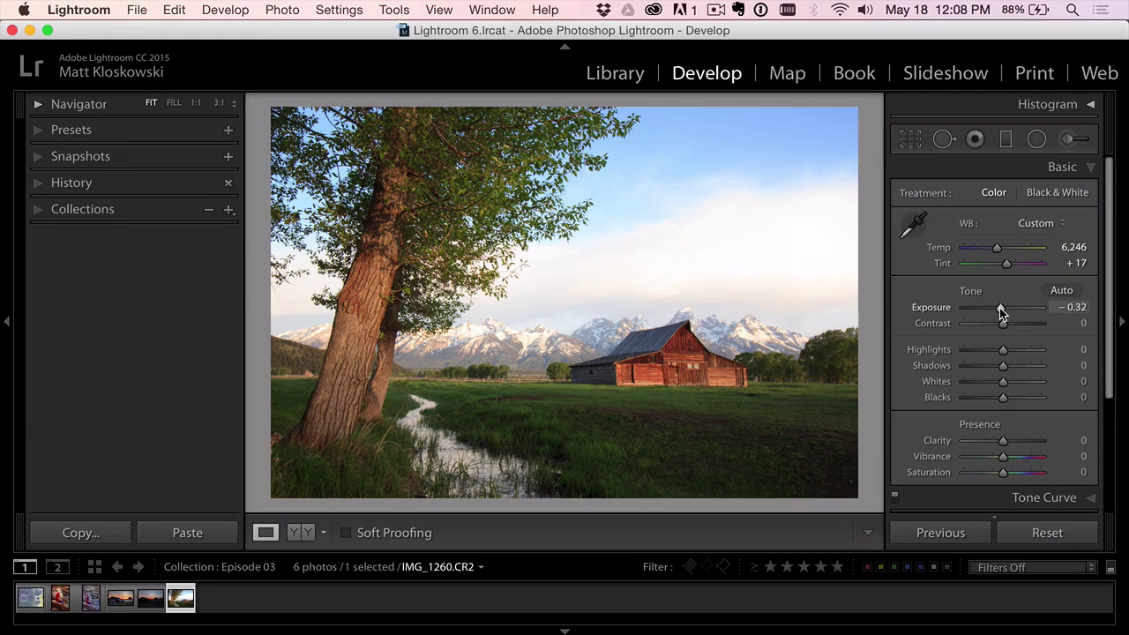
pyautogui.doubleClick(1000, 309)
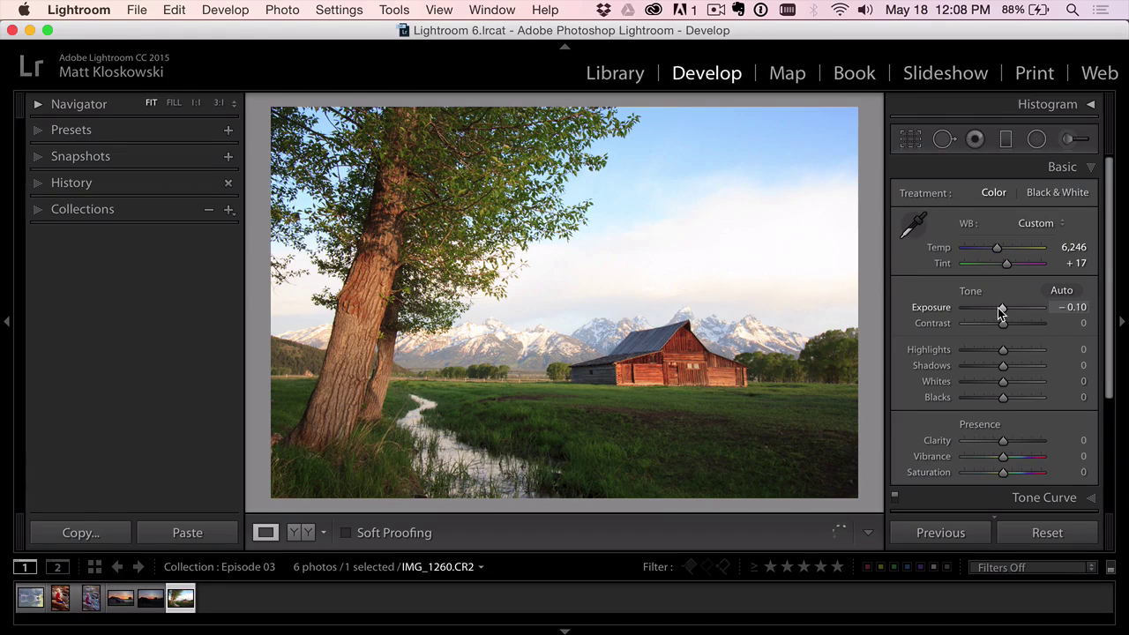
# - Set Highlights to -16, Whites to +4 and Blacks to -31 on the mountain barn photo
pyautogui.moveTo(999, 350)
pyautogui.mouseDown()
pyautogui.moveTo(966, 351)
pyautogui.moveTo(987, 351)
pyautogui.mouseUp()
pyautogui.moveTo(1004, 388); pyautogui.dragTo(991, 398)
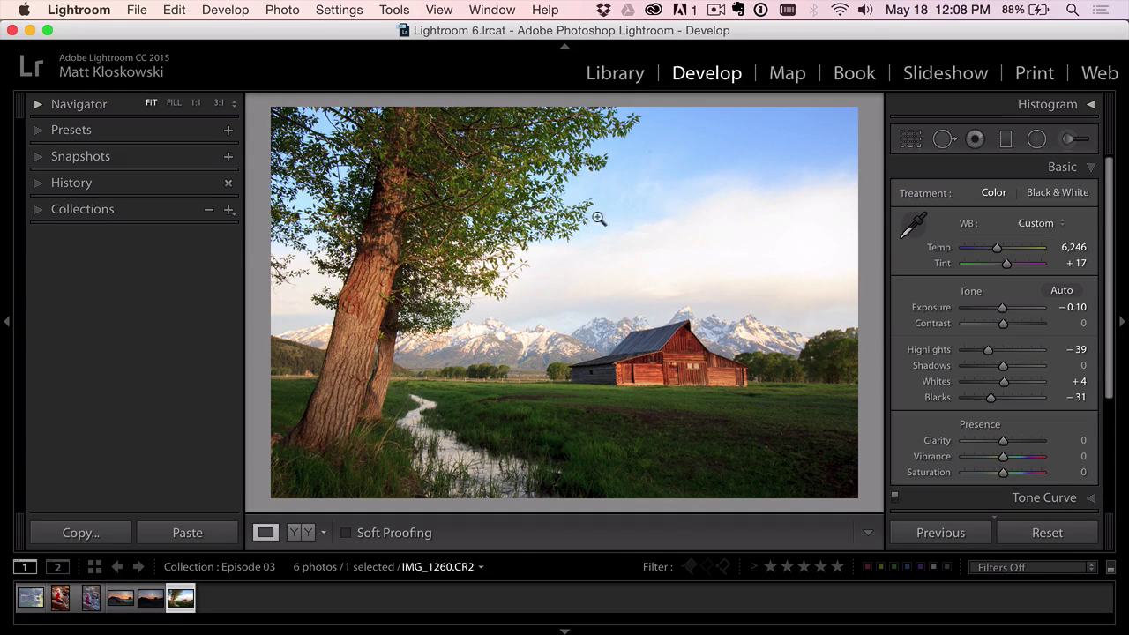
pyautogui.moveTo(990, 349); pyautogui.dragTo(997, 350)
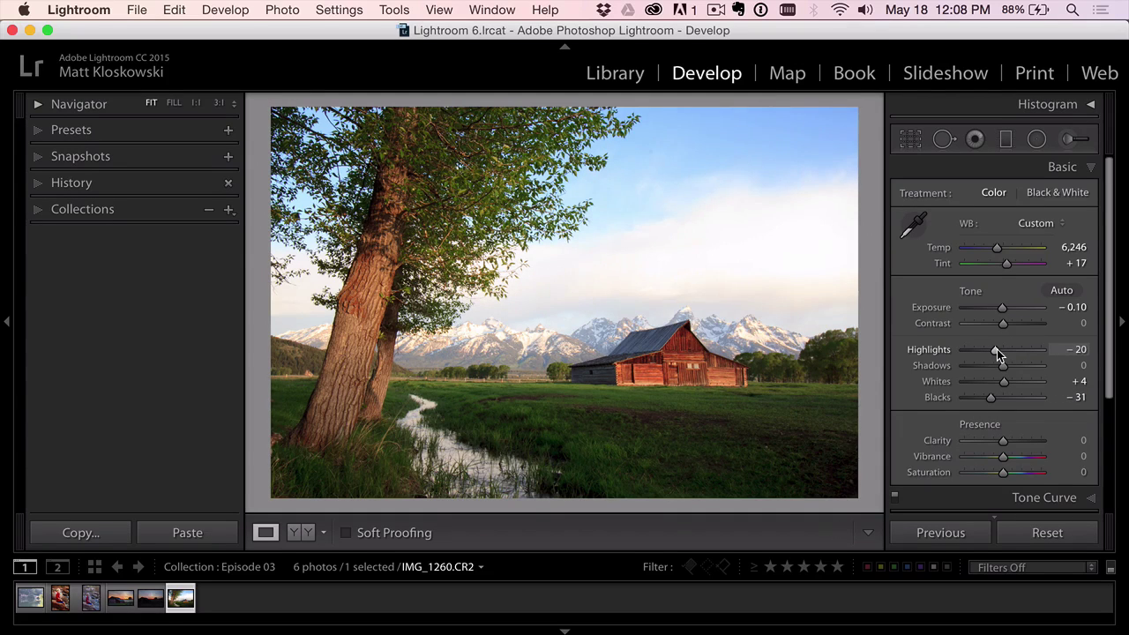
# - Darken the sky with a slightly tilted graduated filter at Exposure -1.35, centred across the barn roof, and compare it off and on
pyautogui.click(1007, 140)
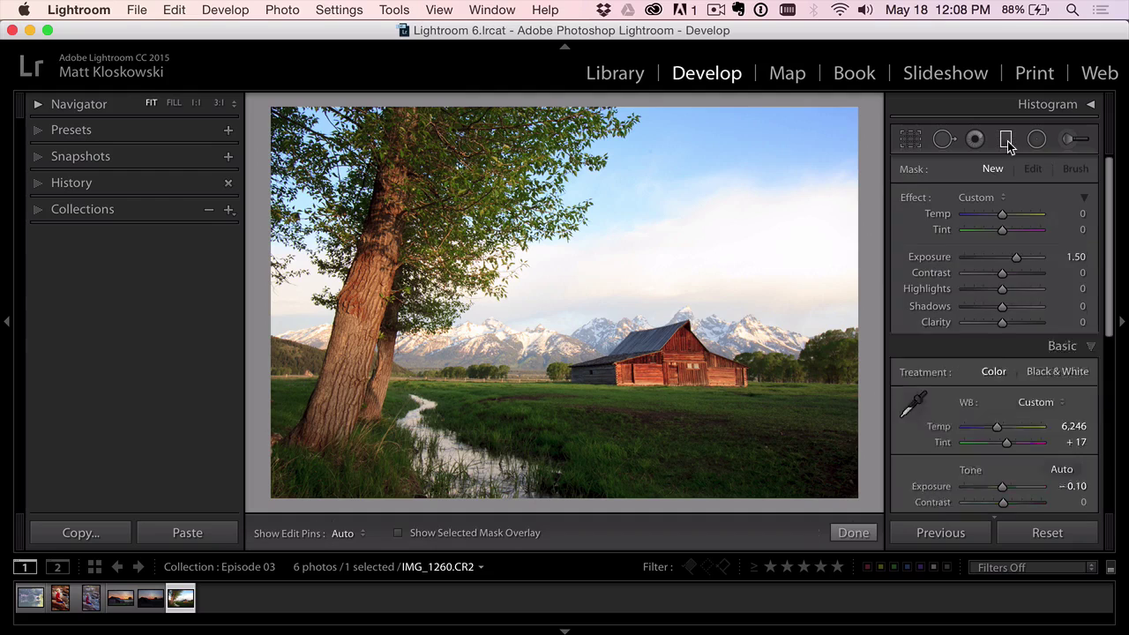
pyautogui.moveTo(1013, 258); pyautogui.dragTo(997, 258)
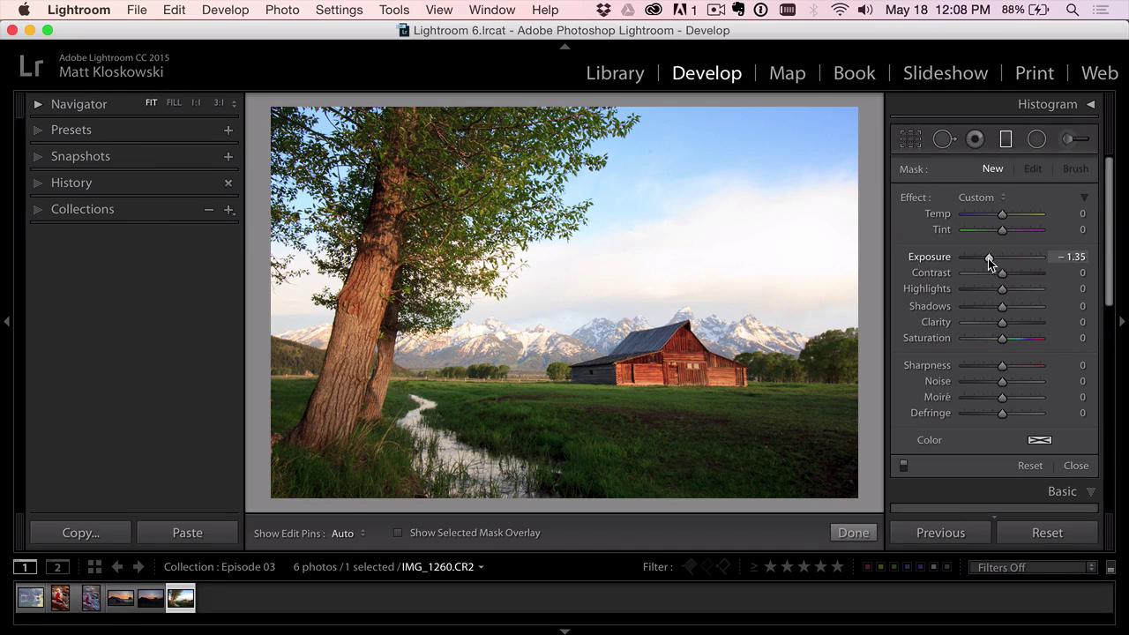
pyautogui.moveTo(676, 191); pyautogui.dragTo(663, 410)
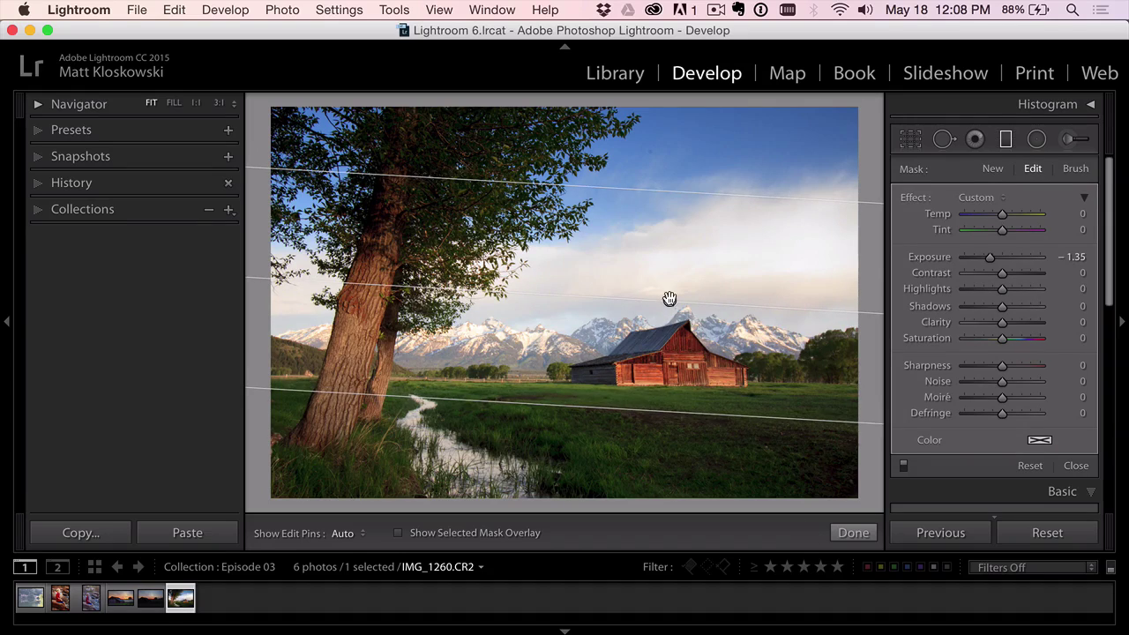
pyautogui.moveTo(670, 299); pyautogui.dragTo(651, 363)
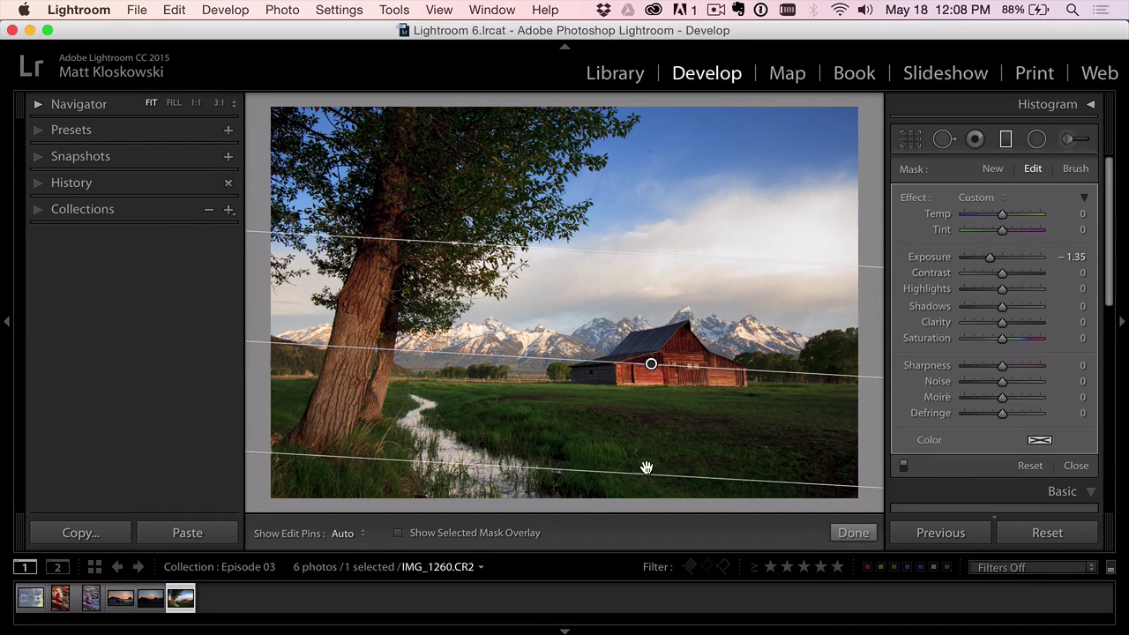
pyautogui.moveTo(646, 472); pyautogui.dragTo(667, 392)
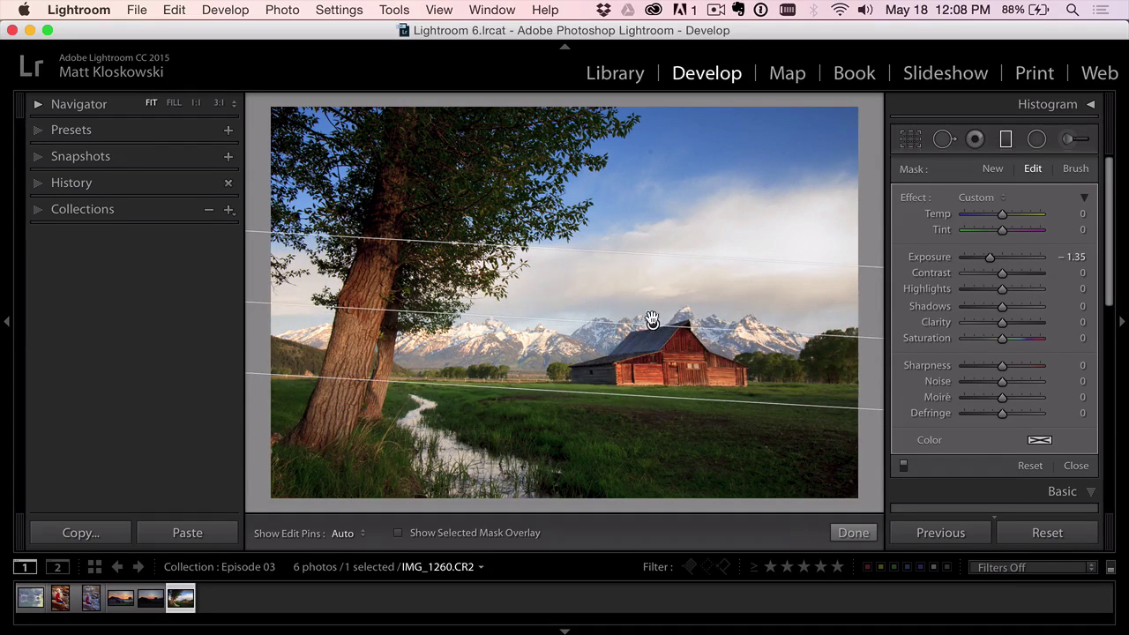
pyautogui.moveTo(653, 326); pyautogui.dragTo(654, 350)
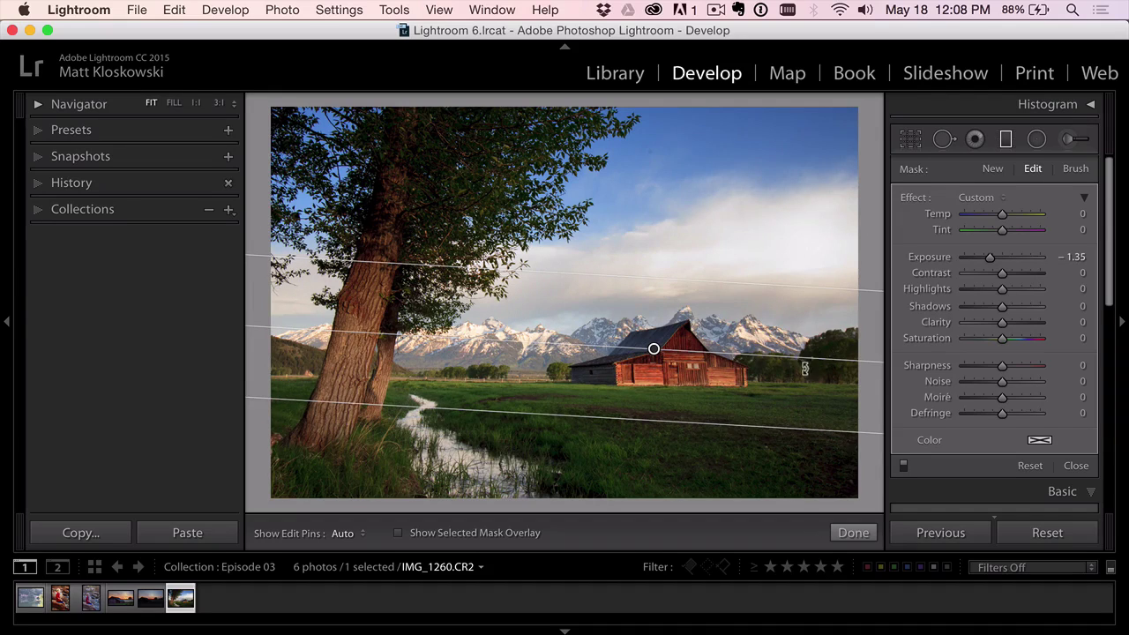
pyautogui.click(904, 467)
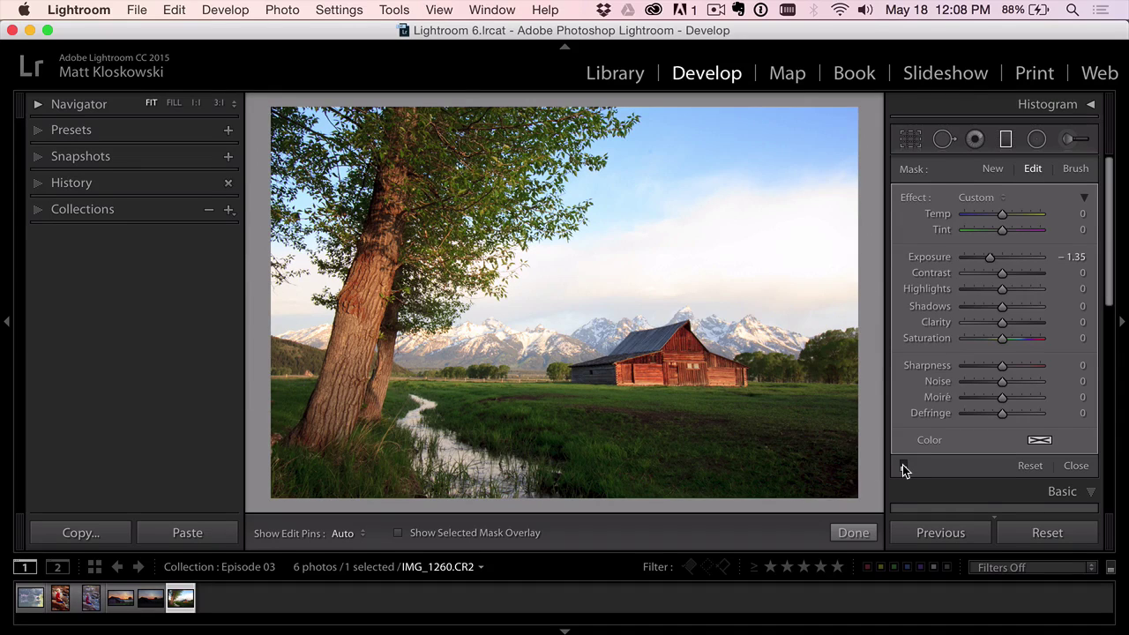
pyautogui.click(903, 467)
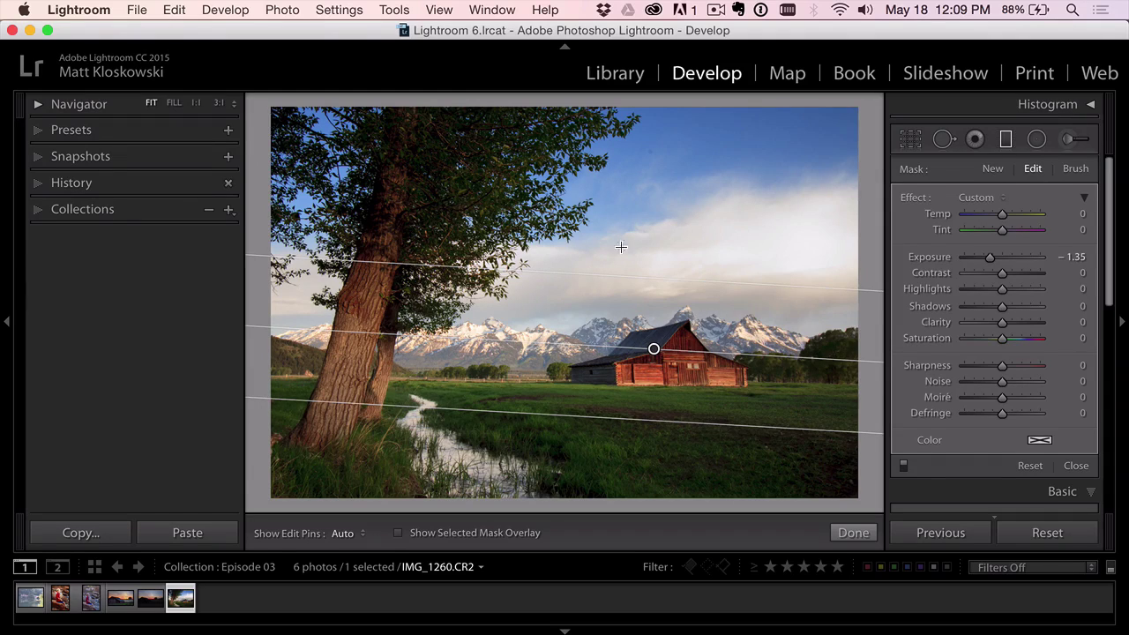
# - Raise the graduated filter's Shadows to 100, compare the filter off and on, and close it
pyautogui.moveTo(1016, 306); pyautogui.dragTo(1048, 328)
pyautogui.click(903, 468)
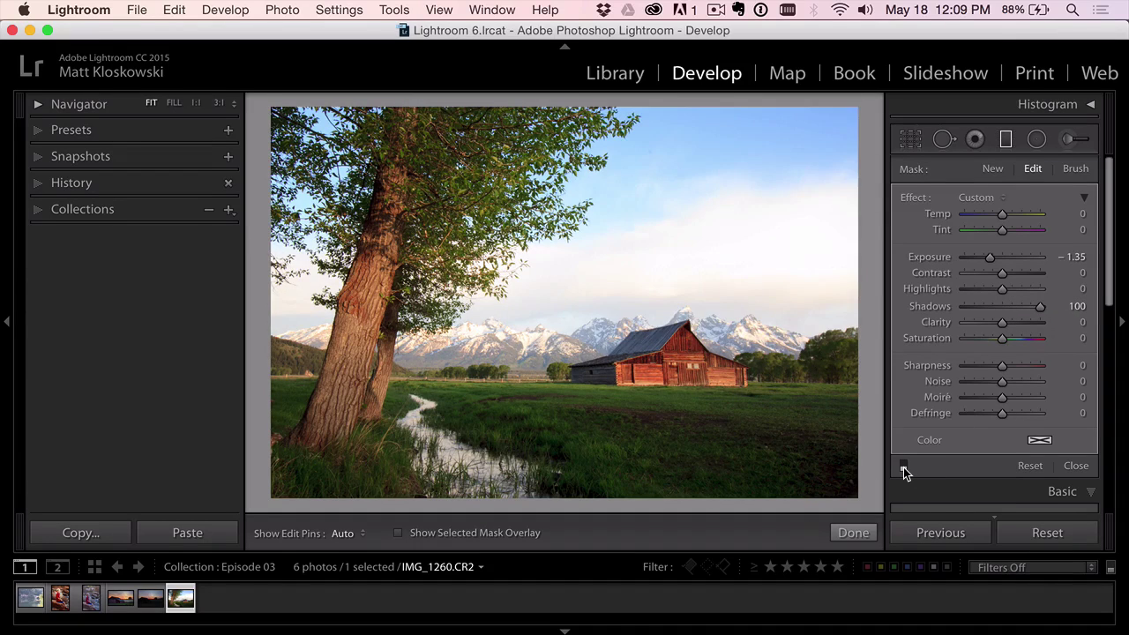
pyautogui.click(904, 467)
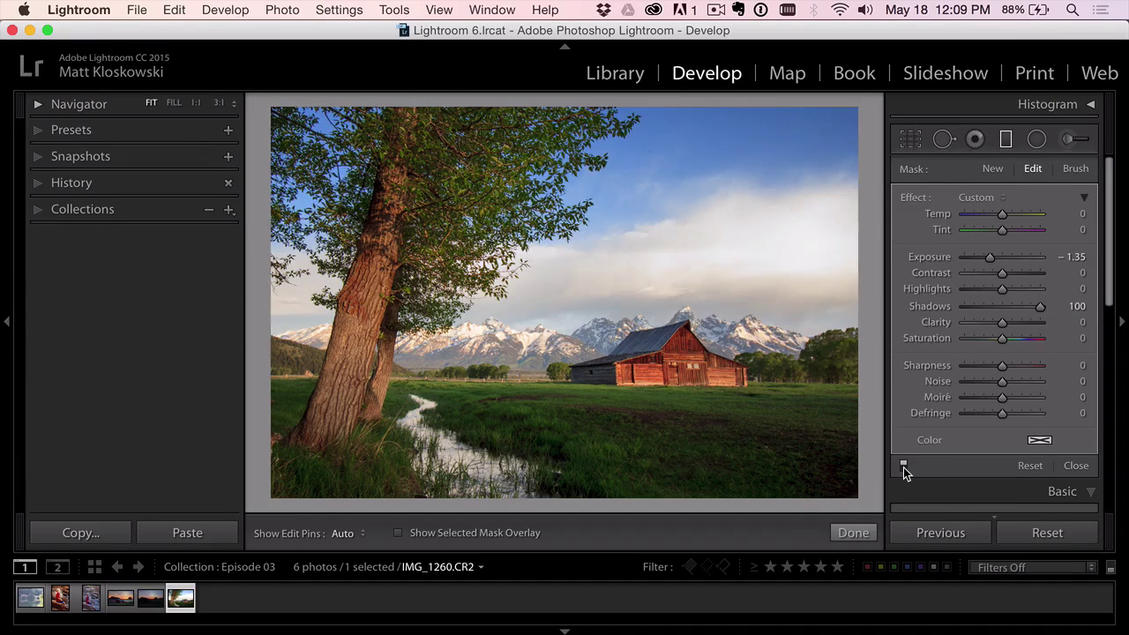
pyautogui.click(1078, 465)
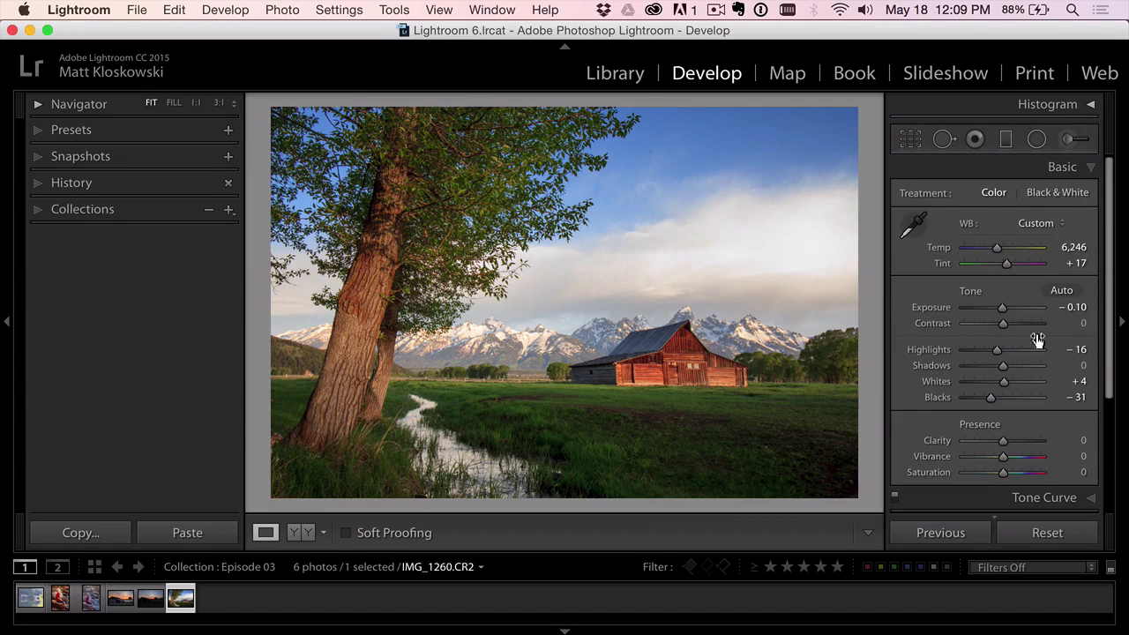
# - Darken the tree trunk with an adjustment brush stroke, set its Exposure to -1.01, and close the brush
pyautogui.click(1070, 142)
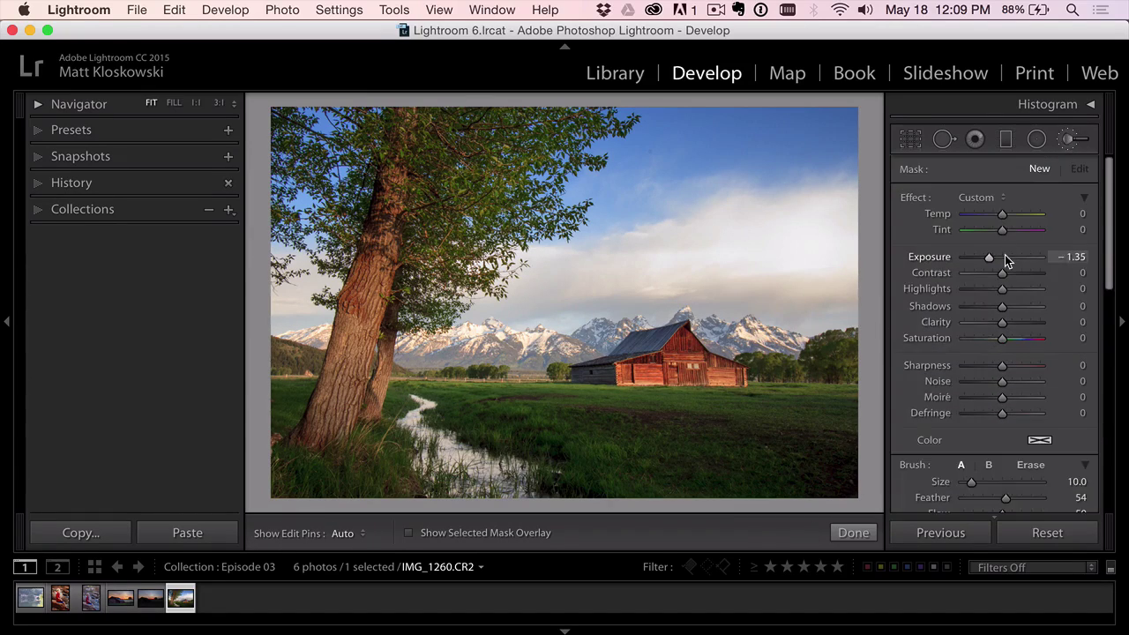
pyautogui.moveTo(1006, 256); pyautogui.dragTo(1007, 255)
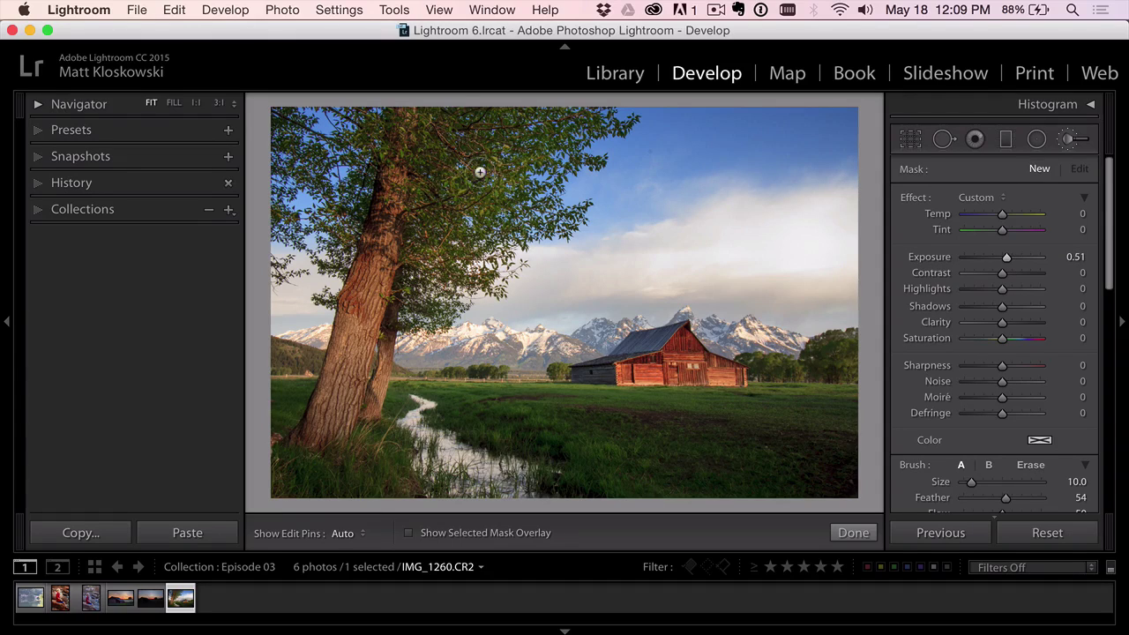
pyautogui.click(988, 259)
pyautogui.moveTo(988, 258); pyautogui.dragTo(993, 259)
pyautogui.moveTo(398, 172)
pyautogui.mouseDown()
pyautogui.moveTo(346, 337)
pyautogui.moveTo(367, 314)
pyautogui.moveTo(340, 385)
pyautogui.moveTo(345, 362)
pyautogui.moveTo(342, 382)
pyautogui.moveTo(363, 364)
pyautogui.moveTo(366, 402)
pyautogui.moveTo(358, 310)
pyautogui.moveTo(397, 118)
pyautogui.moveTo(333, 416)
pyautogui.mouseUp()
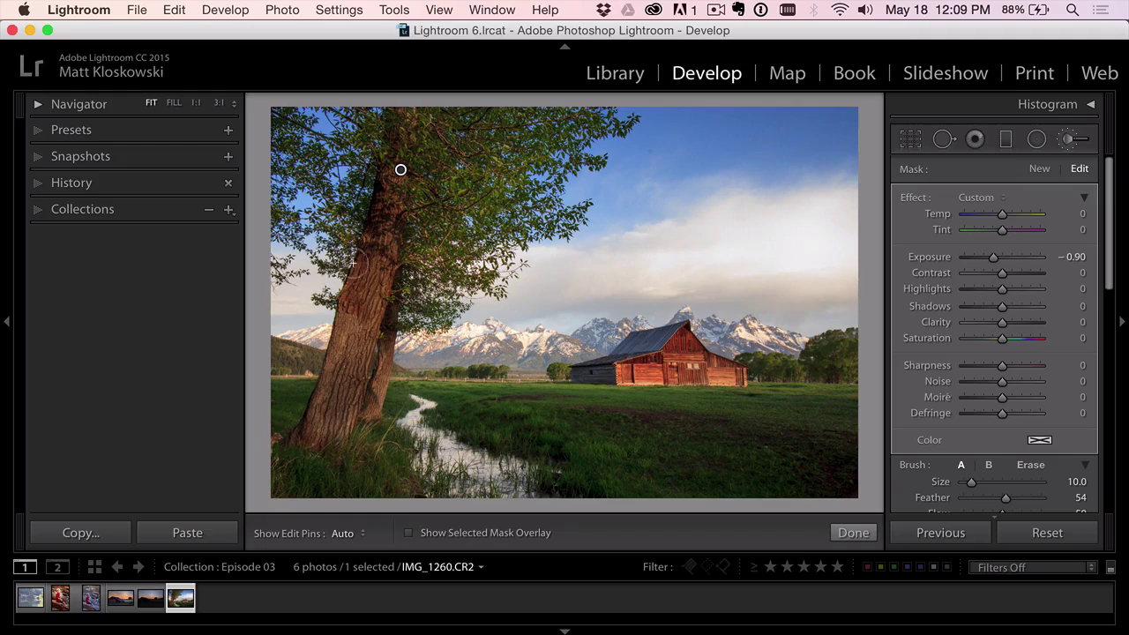
pyautogui.moveTo(994, 258); pyautogui.dragTo(991, 258)
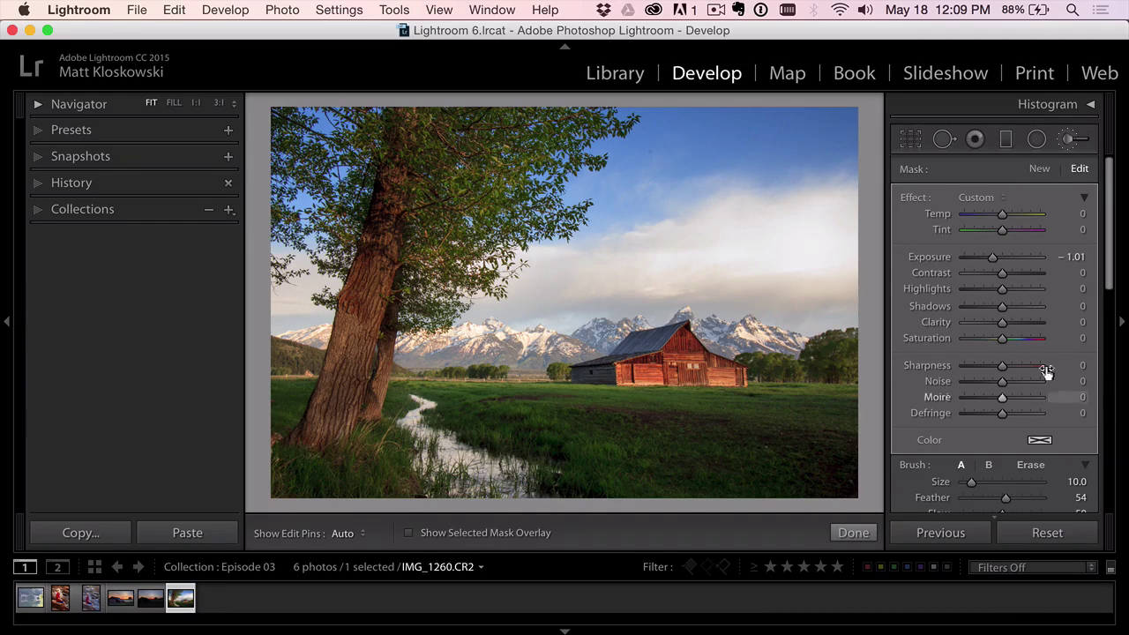
pyautogui.scroll(-5, 1046, 375)
pyautogui.click(1074, 452)
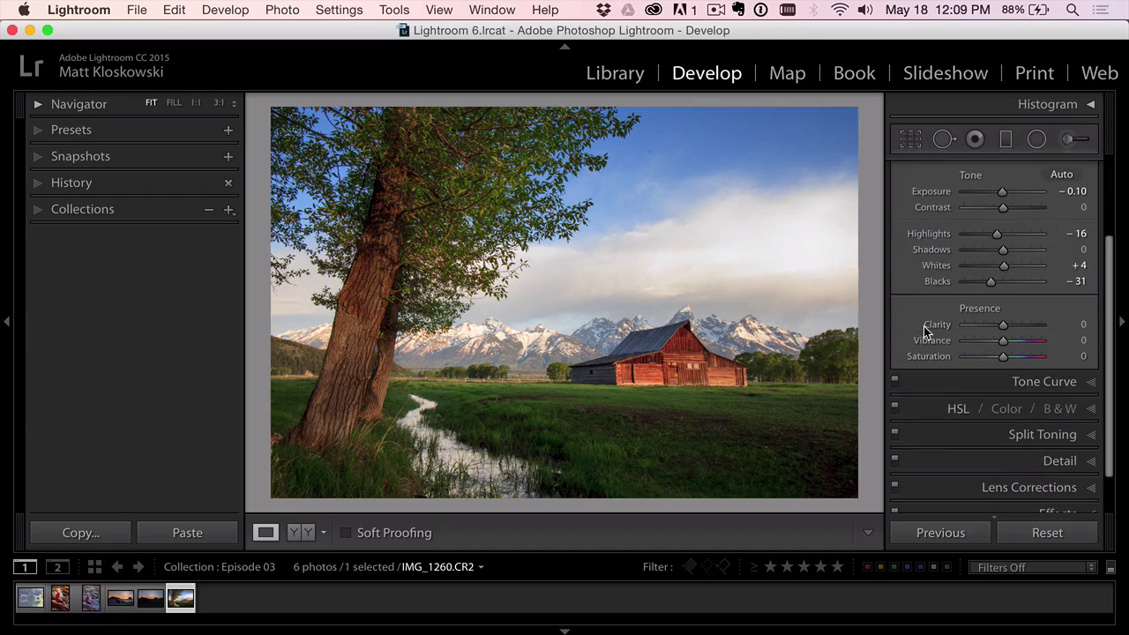
# - Enable lens profile corrections, try the Auto Upright correction, and set Upright back to Off
pyautogui.scroll(-3, 975, 330)
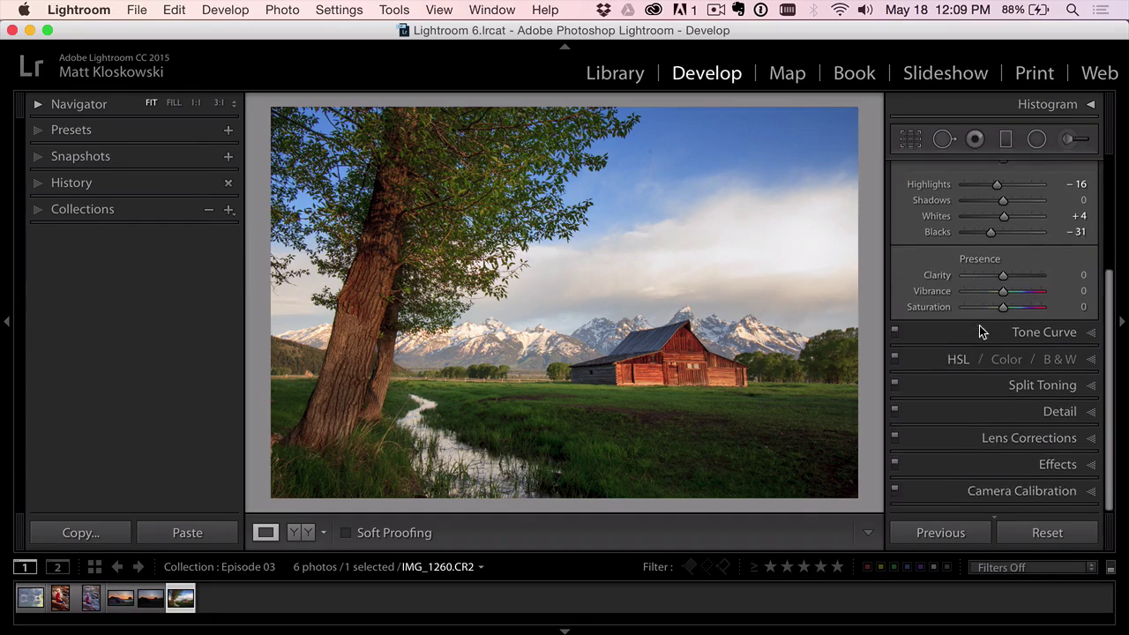
pyautogui.click(1011, 433)
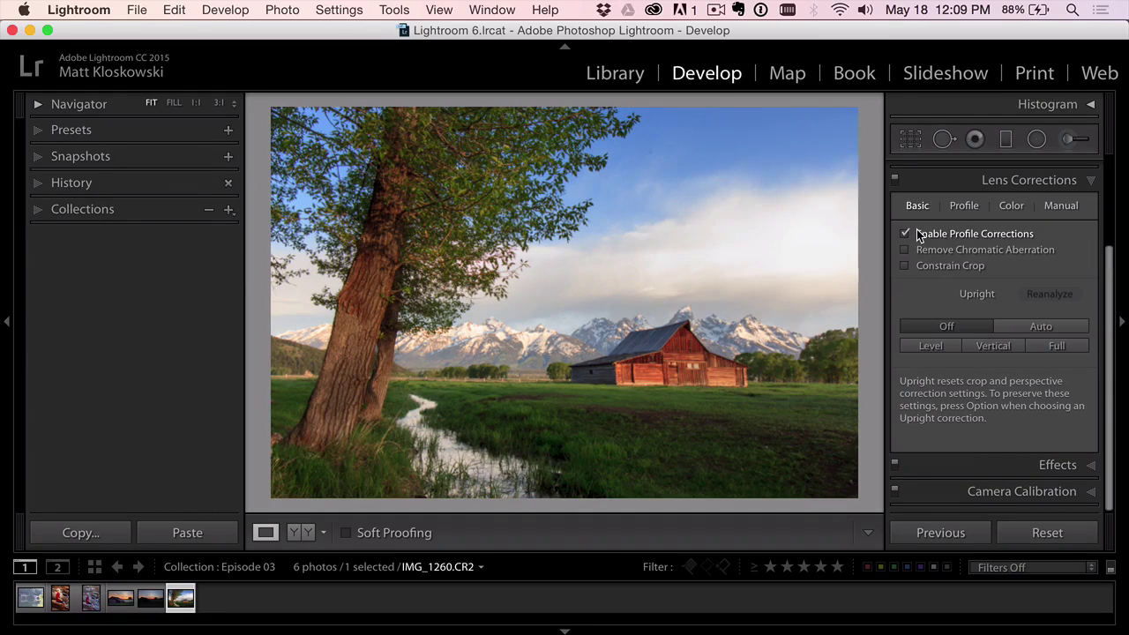
pyautogui.click(1041, 330)
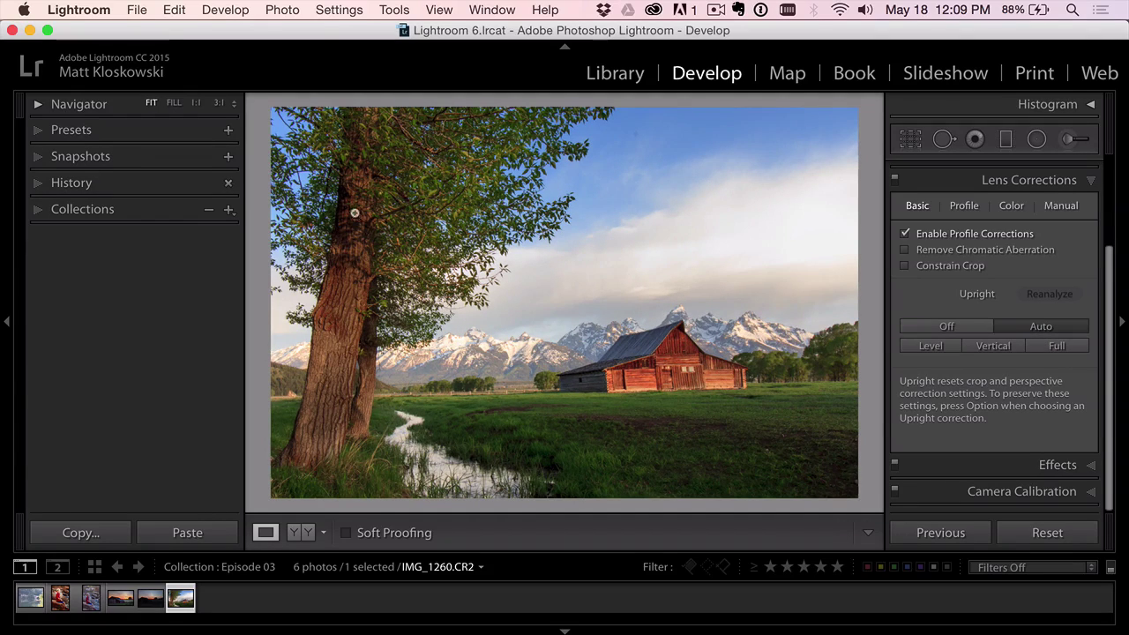
pyautogui.click(957, 326)
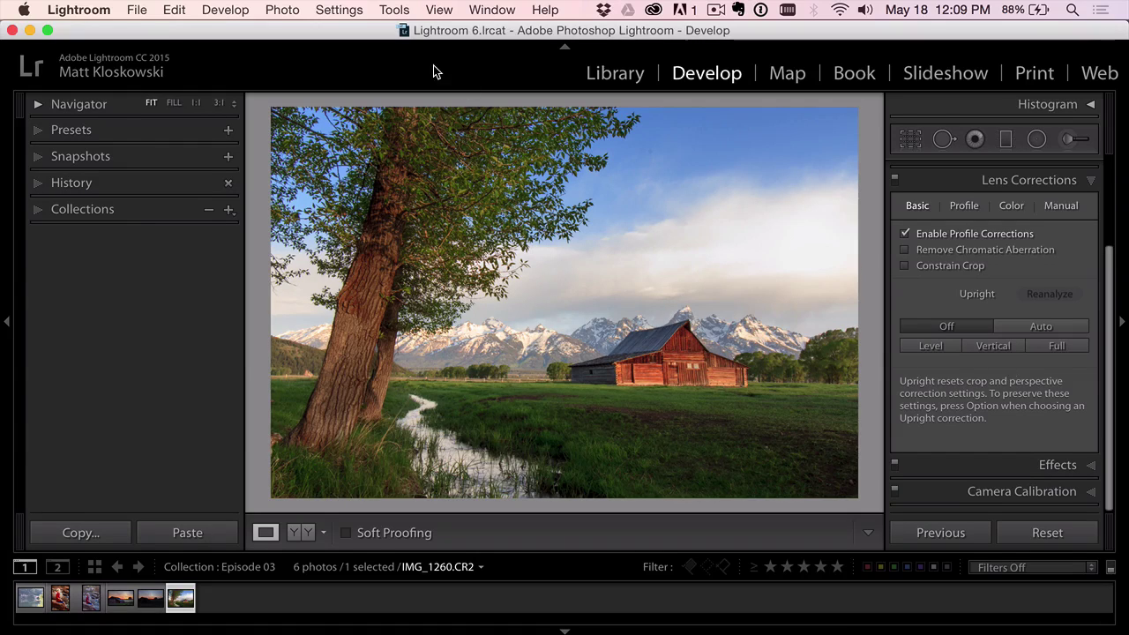
# - Open the barn photo in Perfect Effects 9 Suite and add the Natural Dynamic Contrast filter at 68 layer opacity
pyautogui.click(295, 10)
pyautogui.moveTo(300, 104)
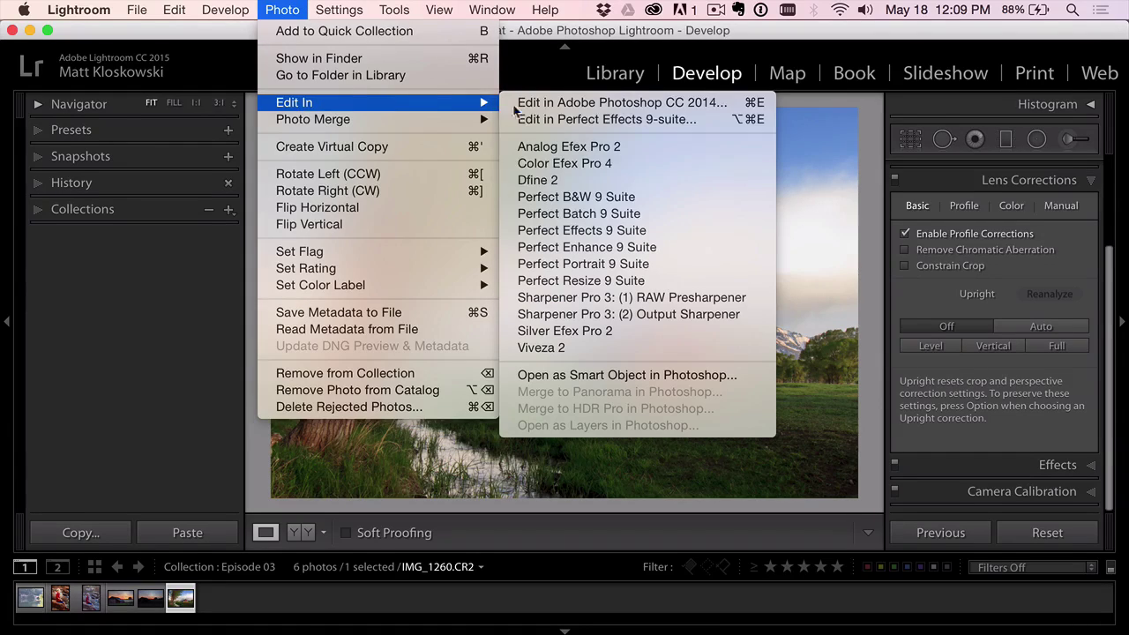
pyautogui.click(601, 230)
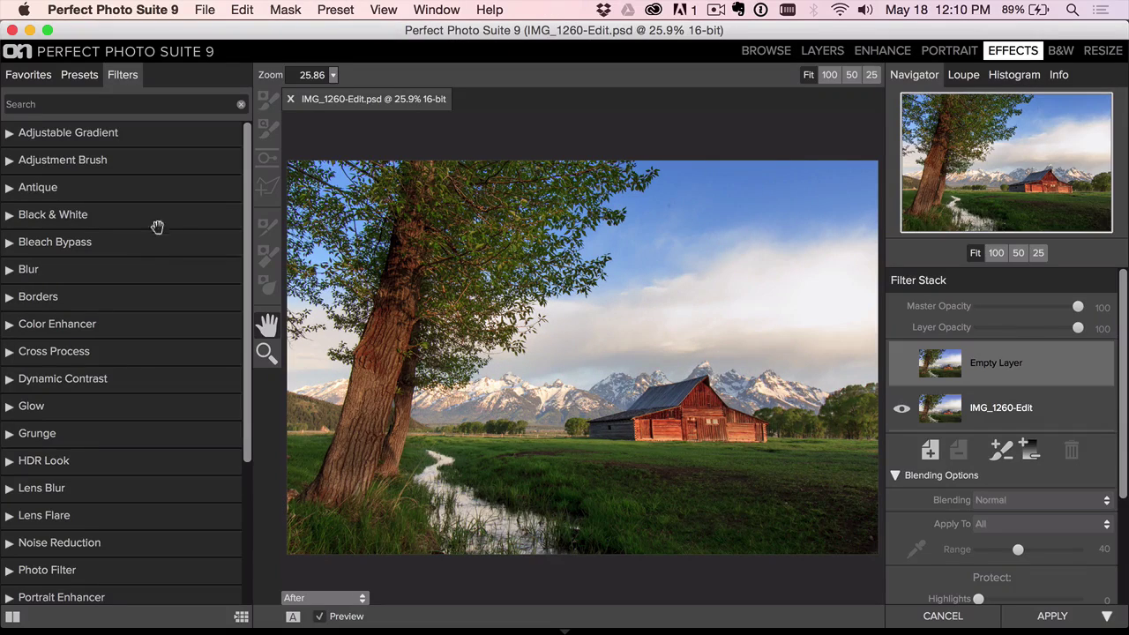
pyautogui.click(58, 389)
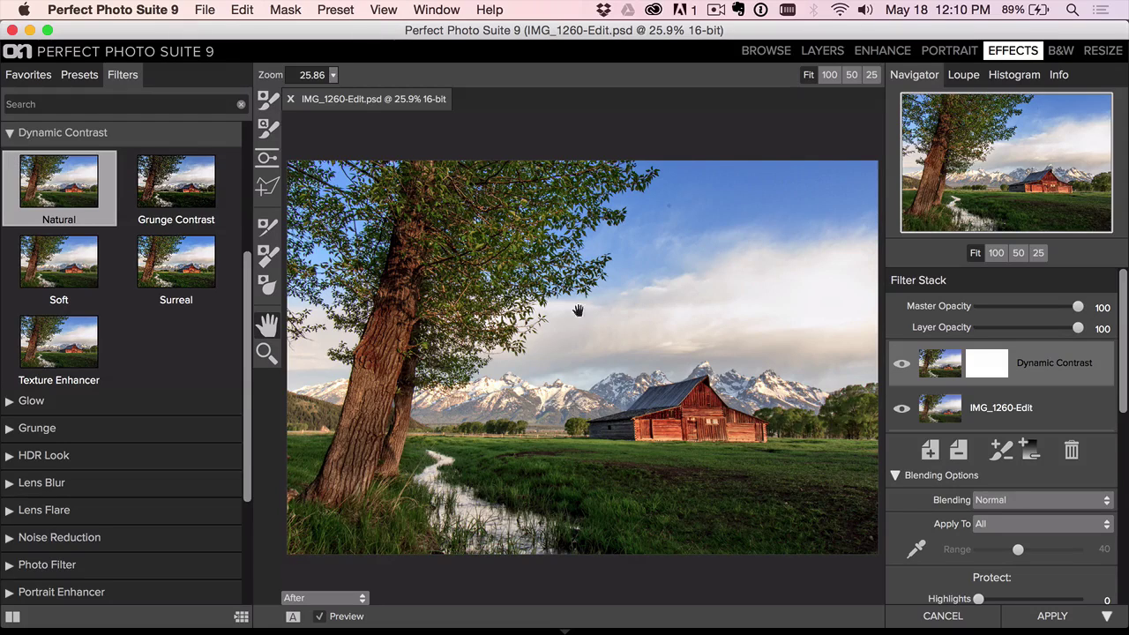
pyautogui.click(1070, 330)
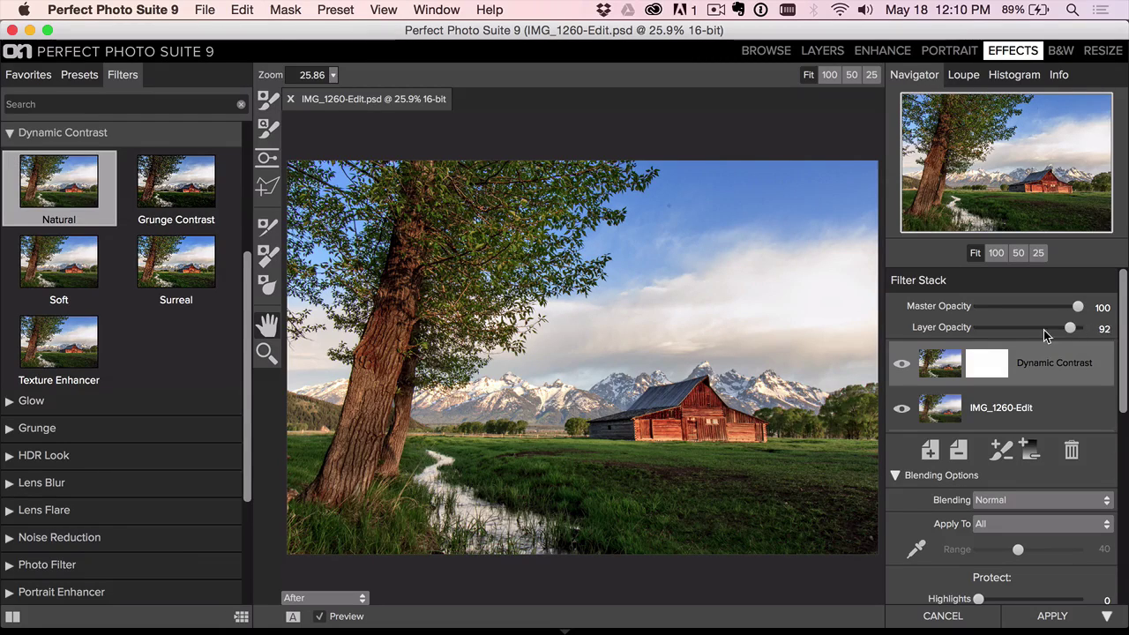
pyautogui.moveTo(1044, 332); pyautogui.dragTo(1046, 332)
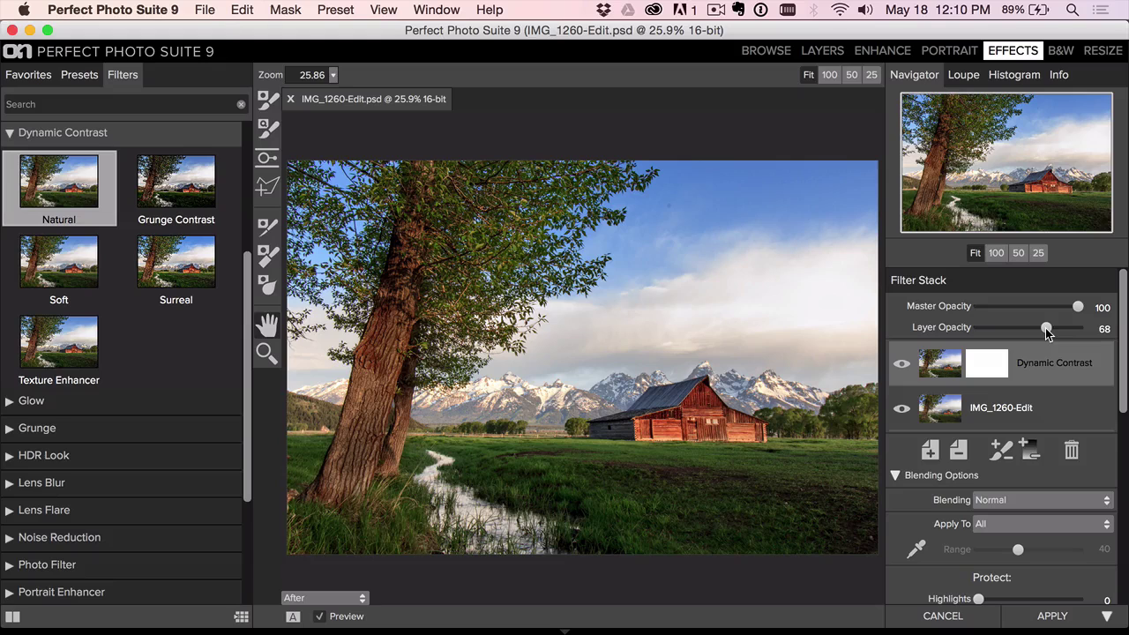
# - Add a new filter layer with the Sunshine preset from the Sunshine filter
pyautogui.click(930, 451)
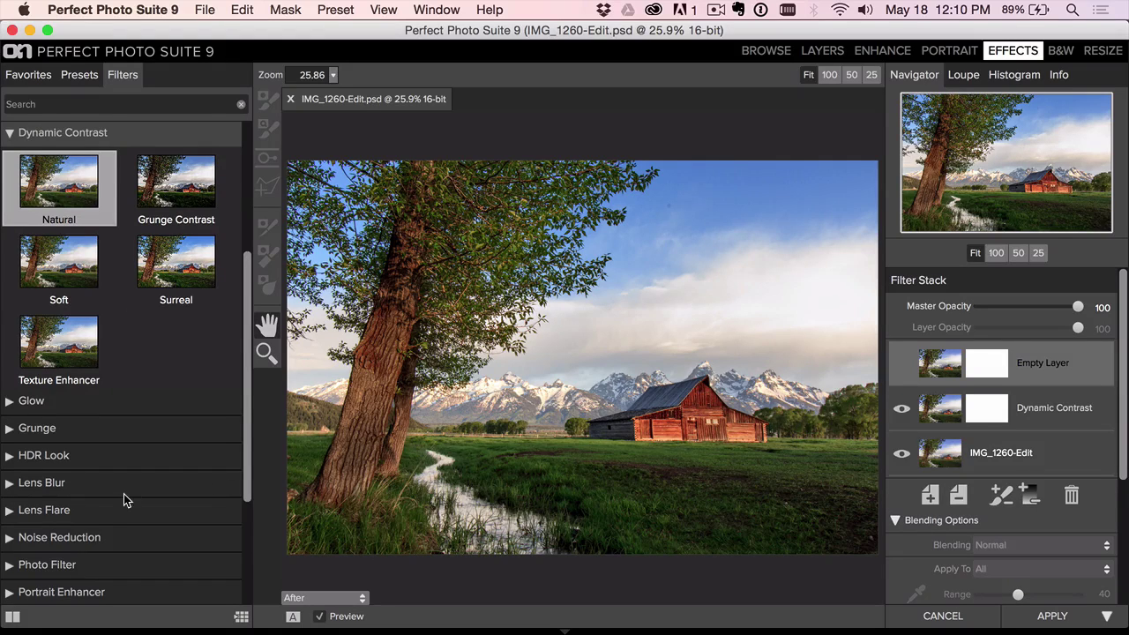
pyautogui.scroll(-5, 124, 494)
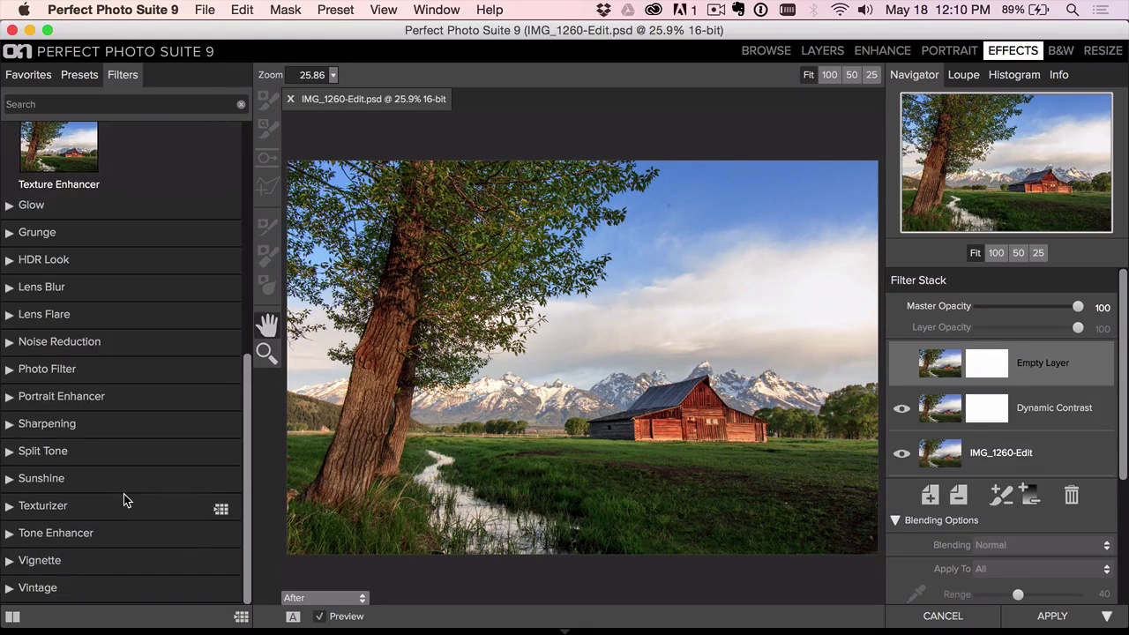
pyautogui.click(66, 477)
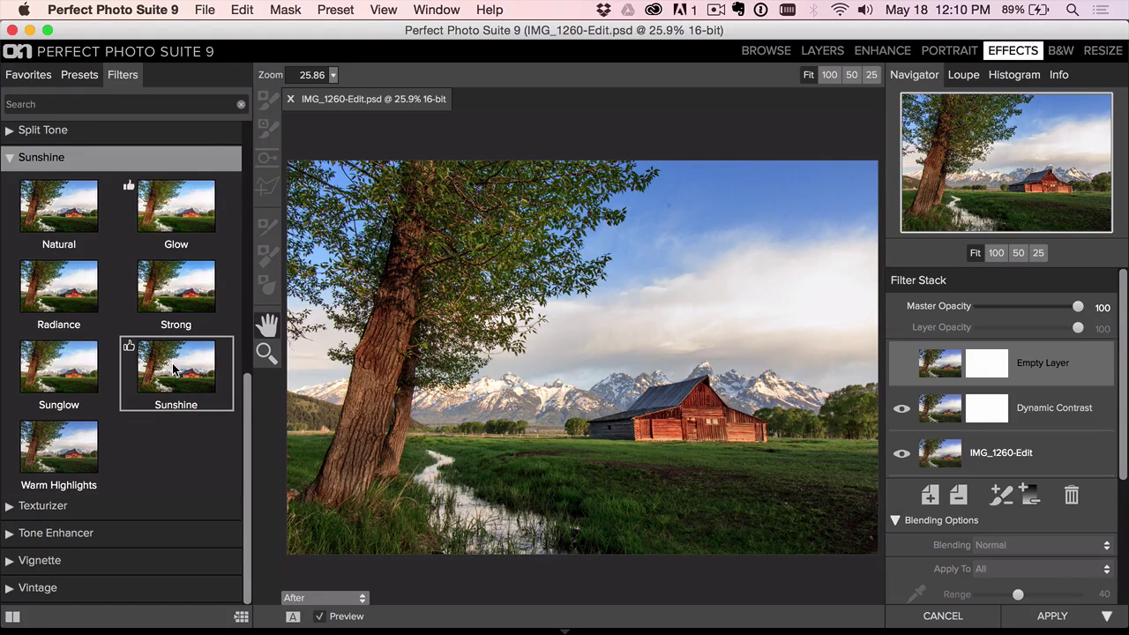
pyautogui.click(174, 371)
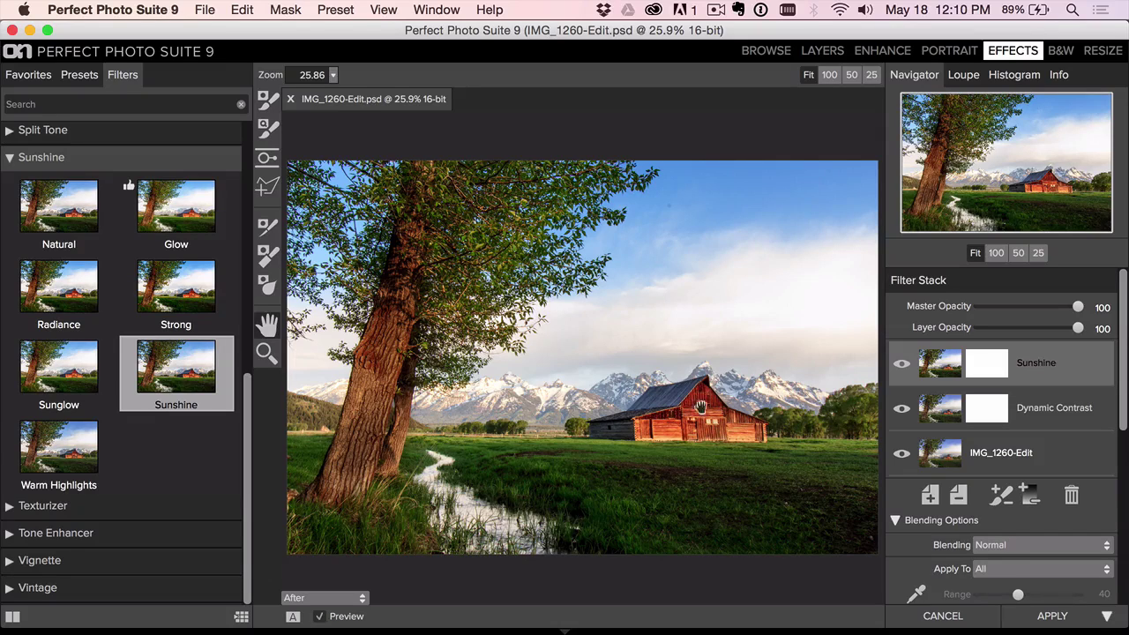
# - Add another filter layer with the Big Softy Vignette preset
pyautogui.click(928, 496)
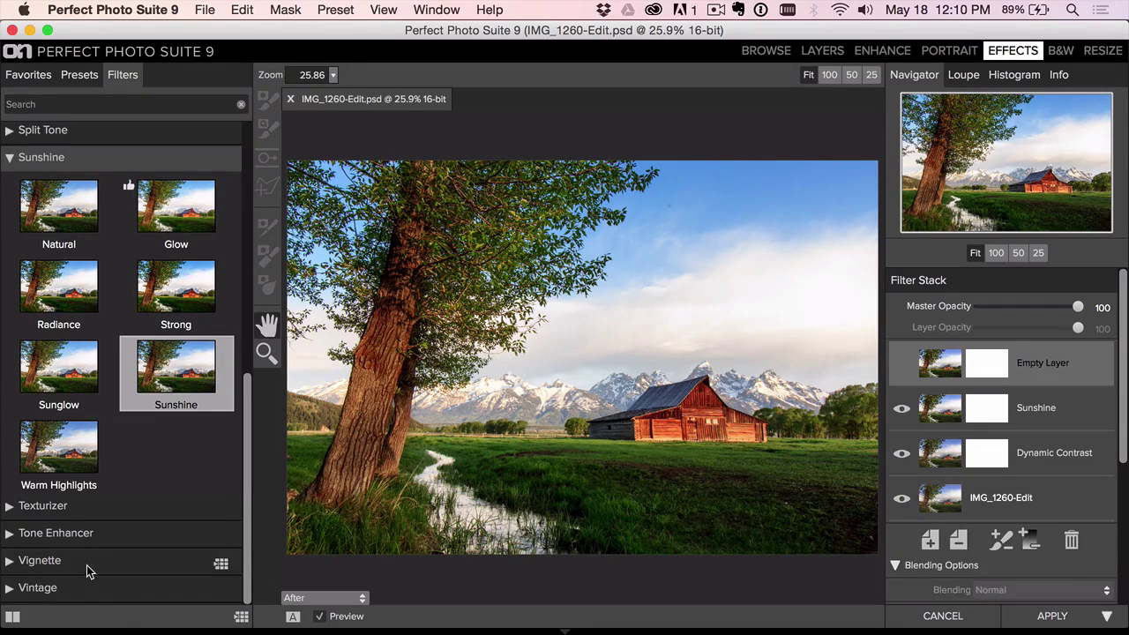
pyautogui.click(40, 561)
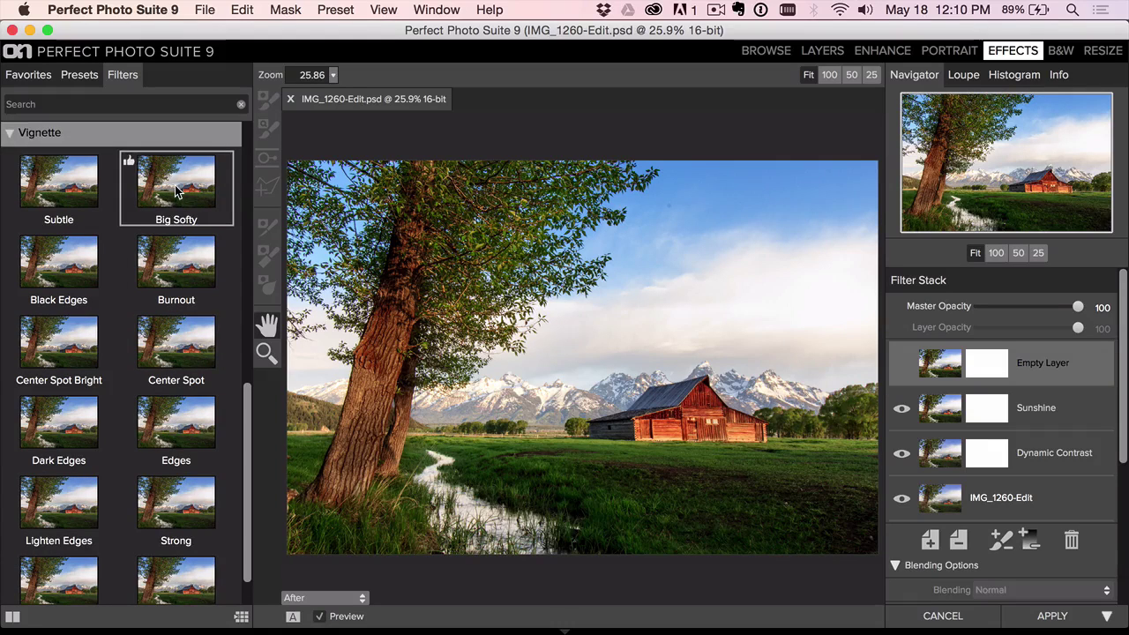
pyautogui.click(175, 192)
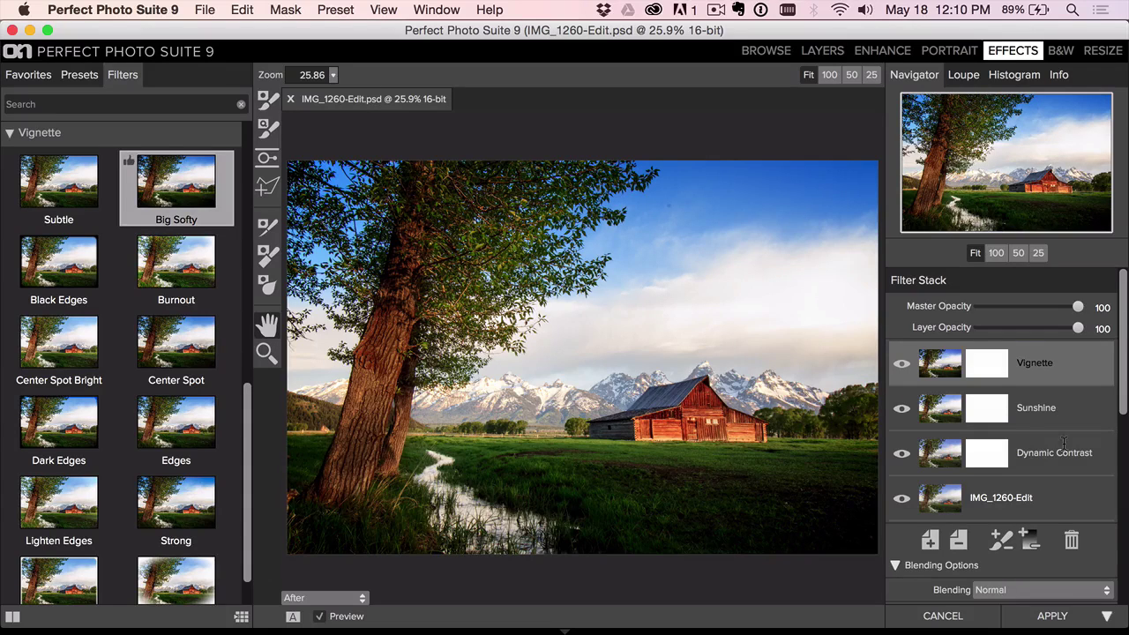
# - Recentre the vignette beside the barn roof, undo the last change, and apply the effects to return to Lightroom
pyautogui.click(1016, 354)
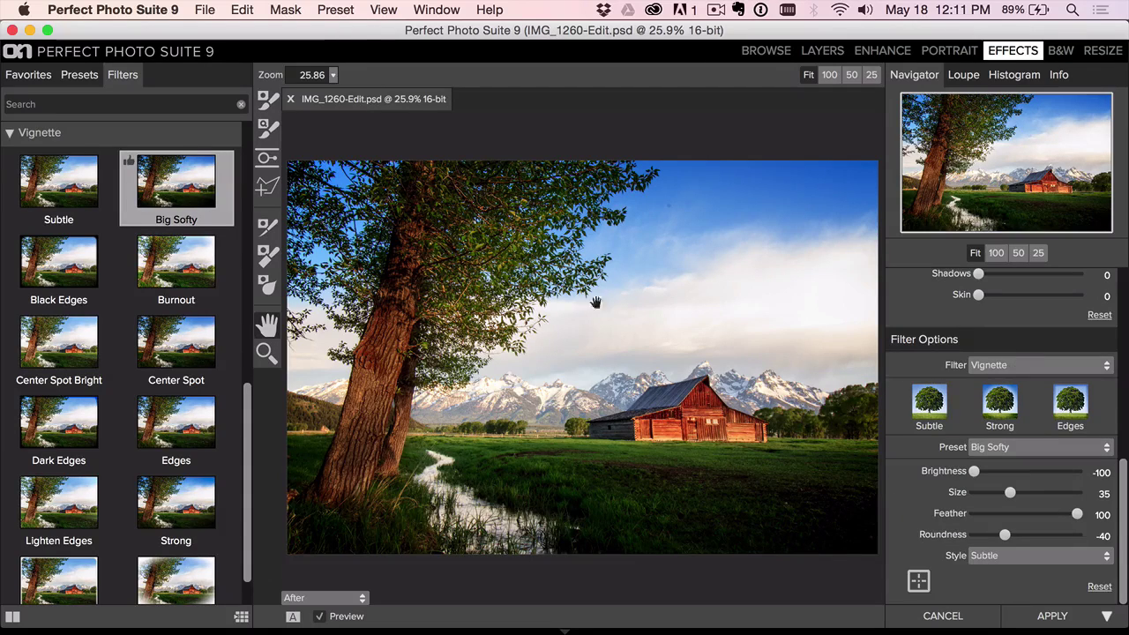
pyautogui.click(918, 583)
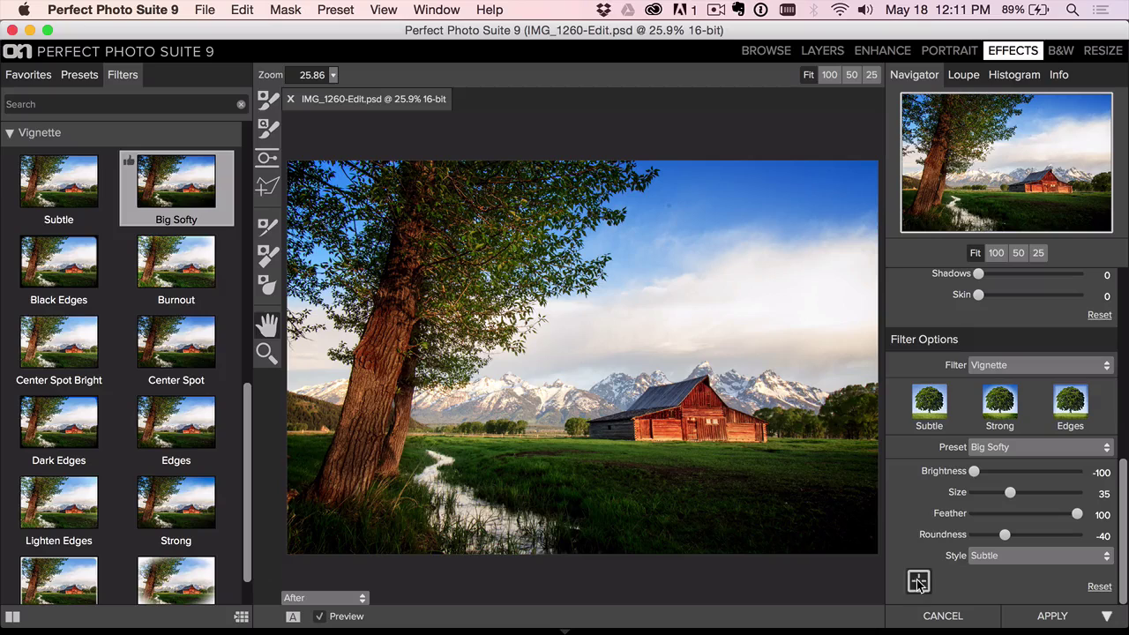
pyautogui.click(650, 382)
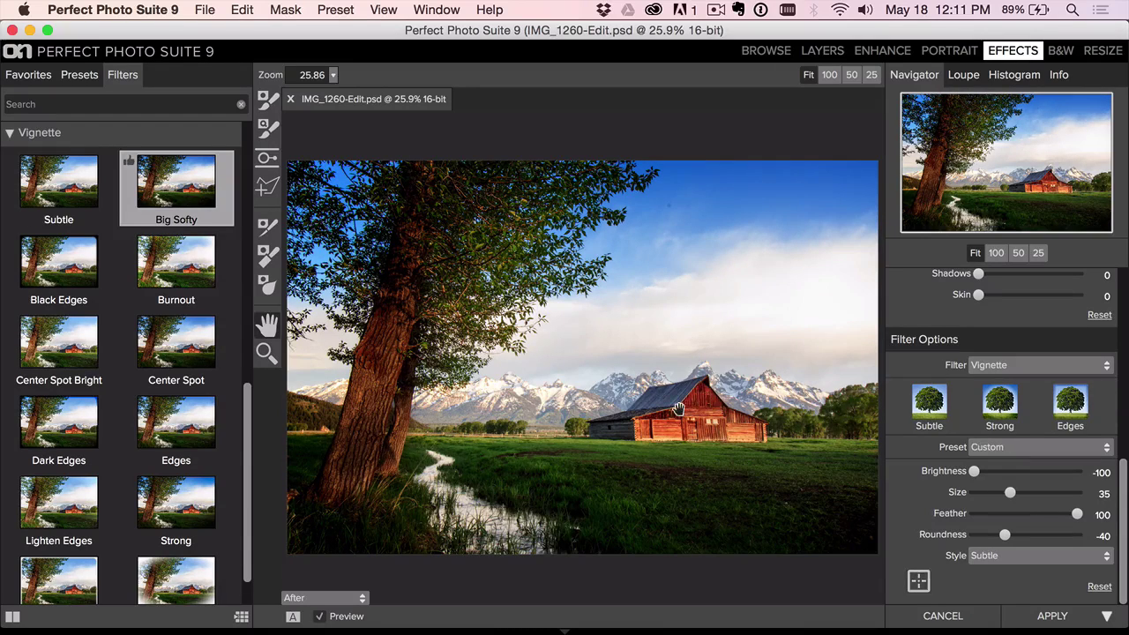
pyautogui.press('super+z')
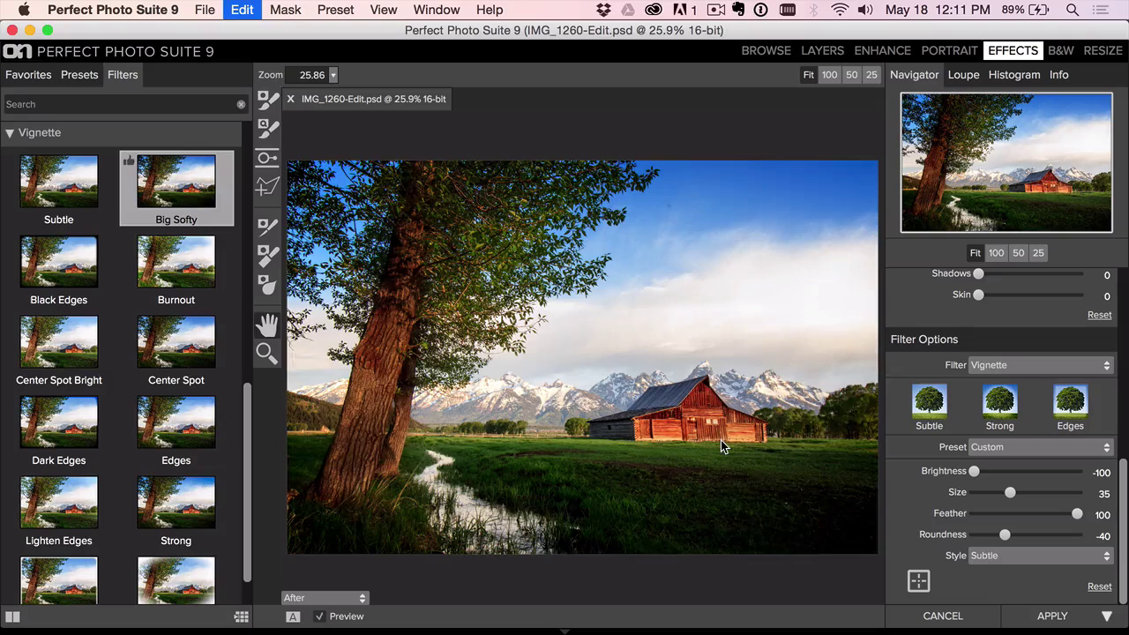
pyautogui.click(1053, 617)
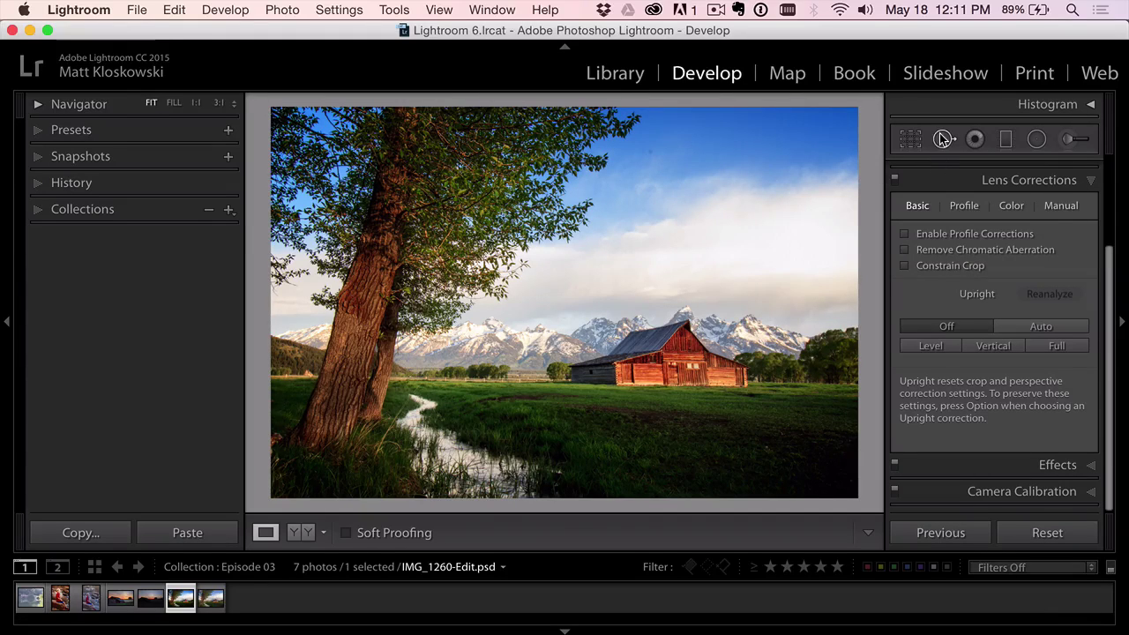
# - Heal the dust spot in the blue sky with a size 76 spot using Visualize Spots, and close the spot tool
pyautogui.click(942, 140)
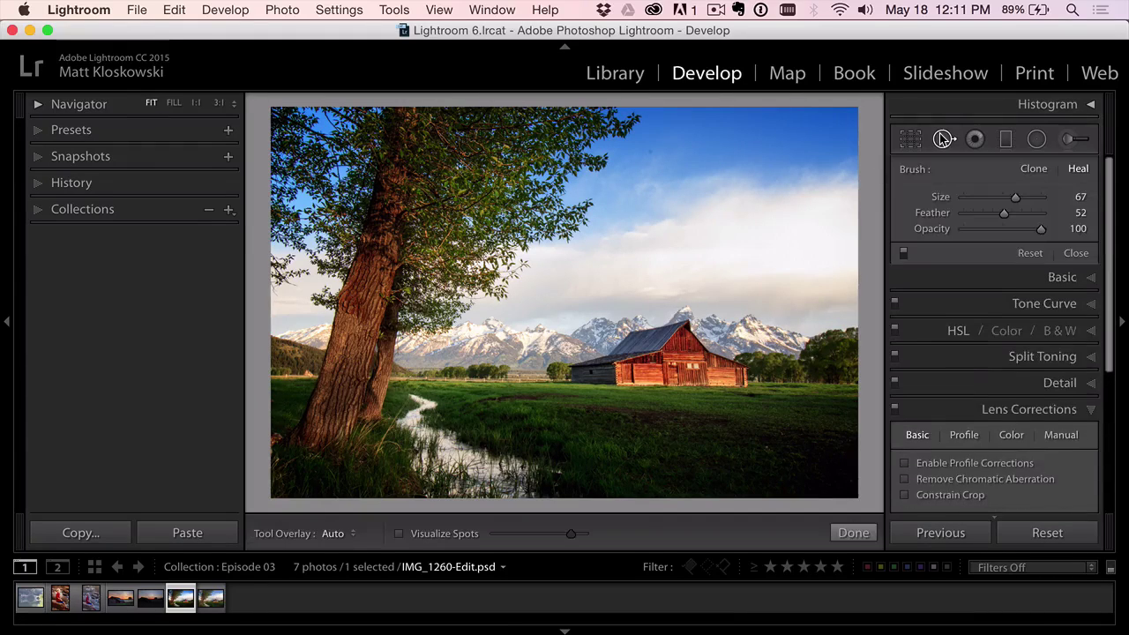
pyautogui.click(400, 534)
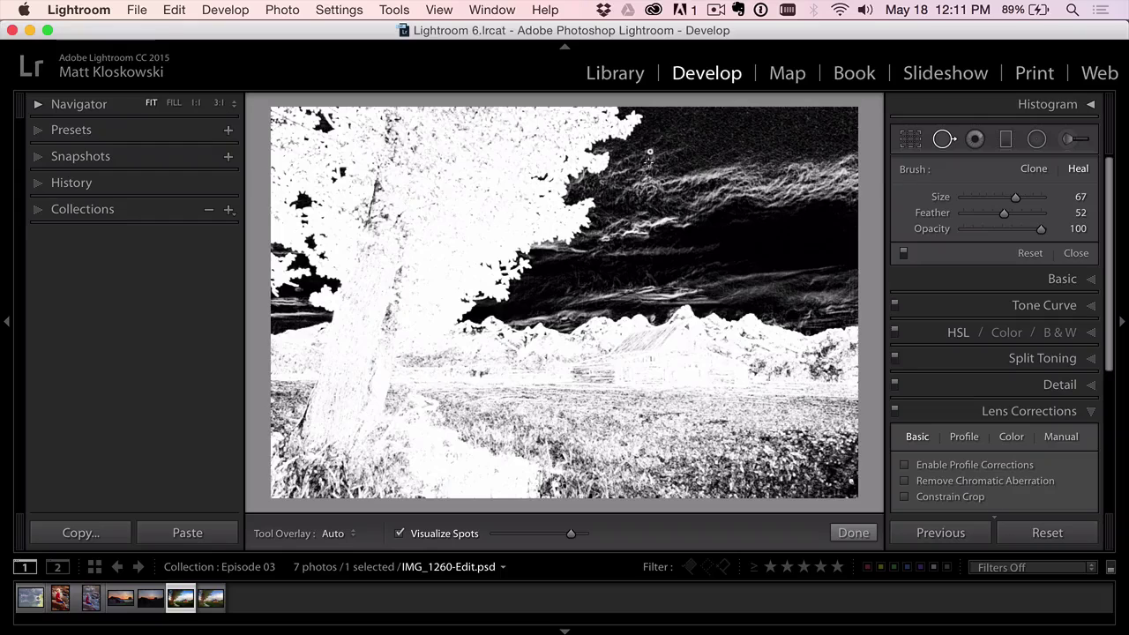
pyautogui.scroll(3, 670, 157)
pyautogui.click(649, 150)
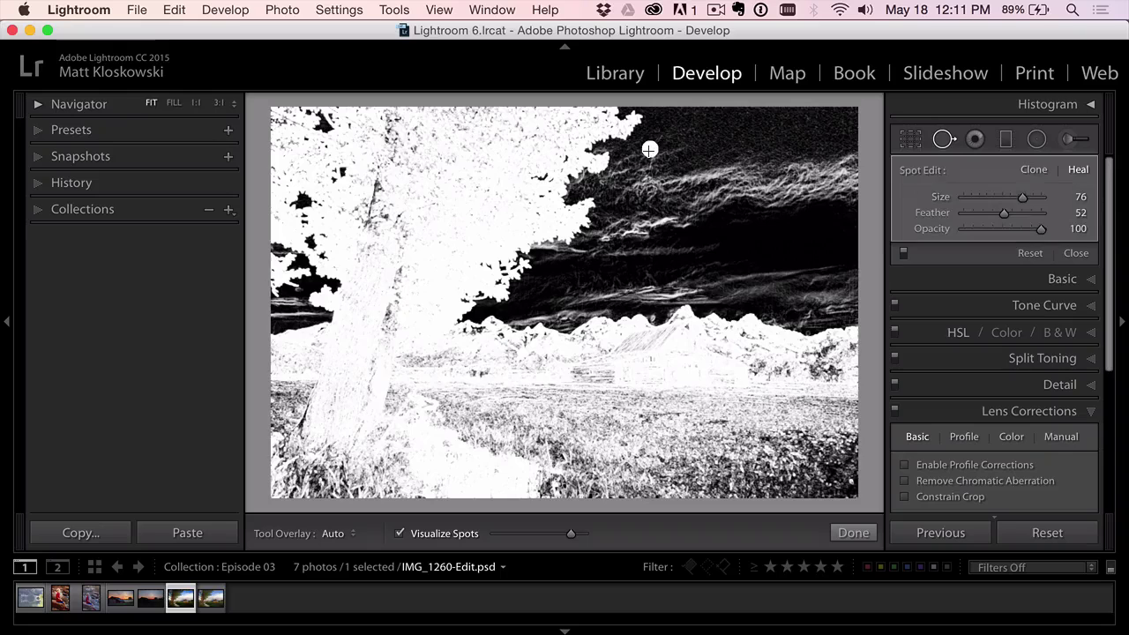
pyautogui.click(1076, 254)
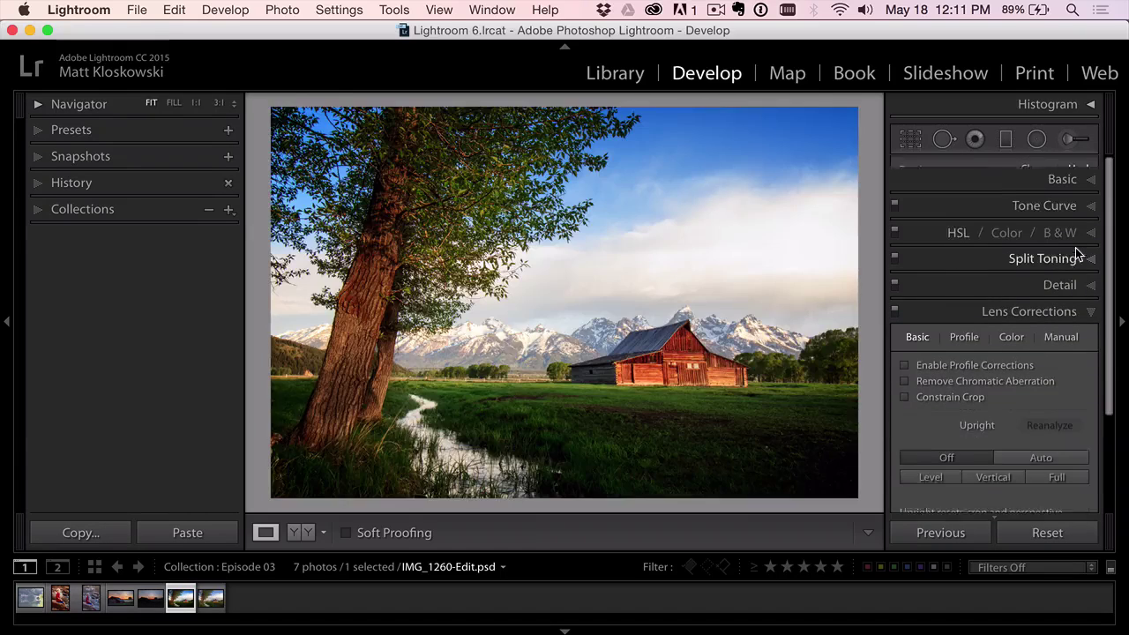
# - Brighten the edges of IMG_1260-Edit.psd with post-crop vignetting at Amount +14, Midpoint 2 and Feather 93
pyautogui.scroll(-3, 918, 357)
pyautogui.scroll(-2, 970, 365)
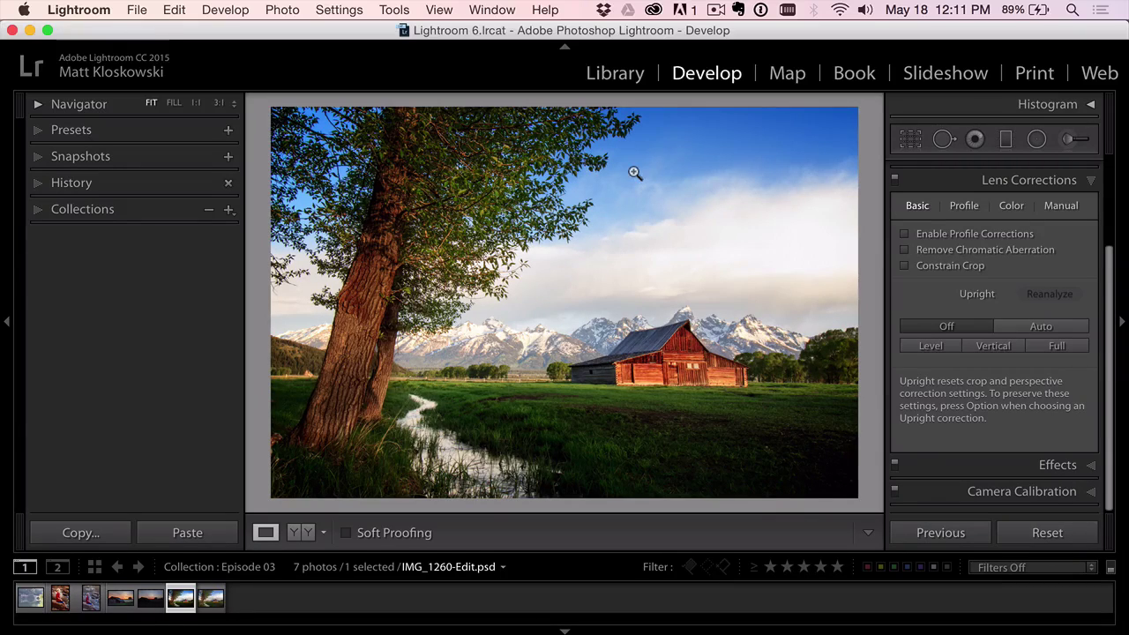
pyautogui.click(1038, 459)
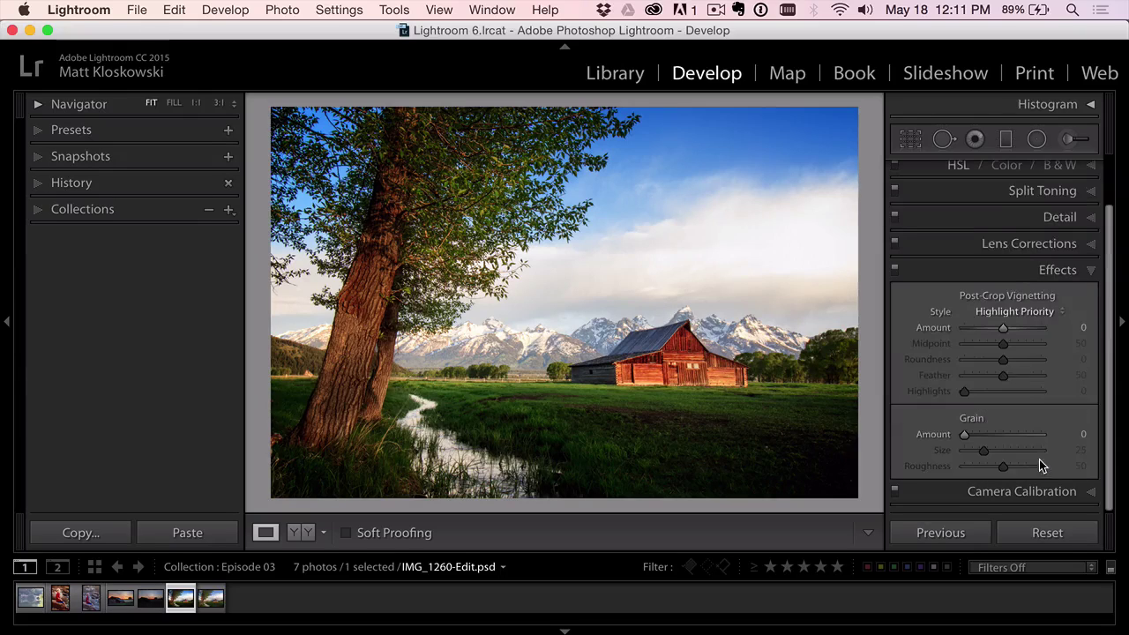
pyautogui.moveTo(1006, 329); pyautogui.dragTo(967, 344)
pyautogui.moveTo(1005, 376); pyautogui.dragTo(1036, 376)
pyautogui.moveTo(1008, 328); pyautogui.dragTo(1010, 330)
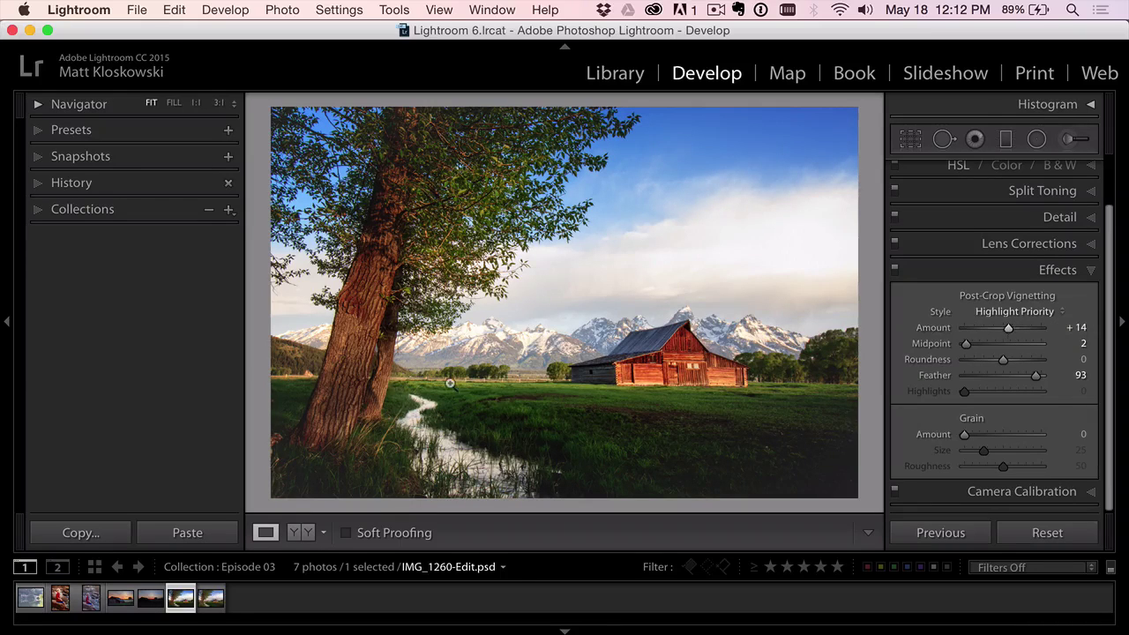
# - Switch to the original IMG_1260.CR2 and reset its Develop settings
pyautogui.press('Right')
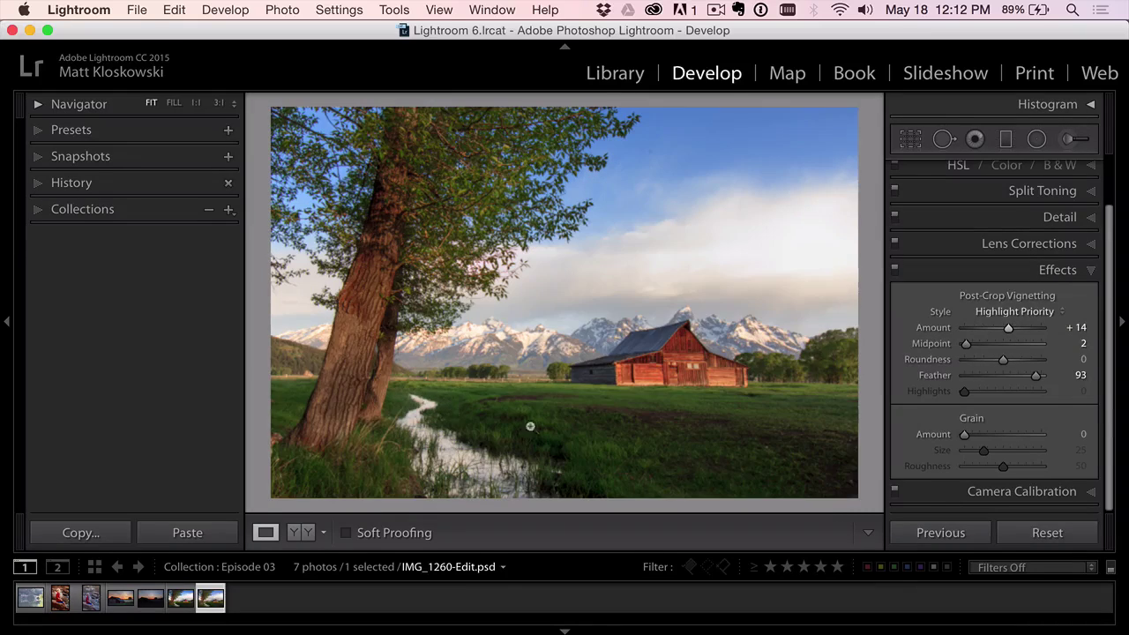
pyautogui.click(1037, 527)
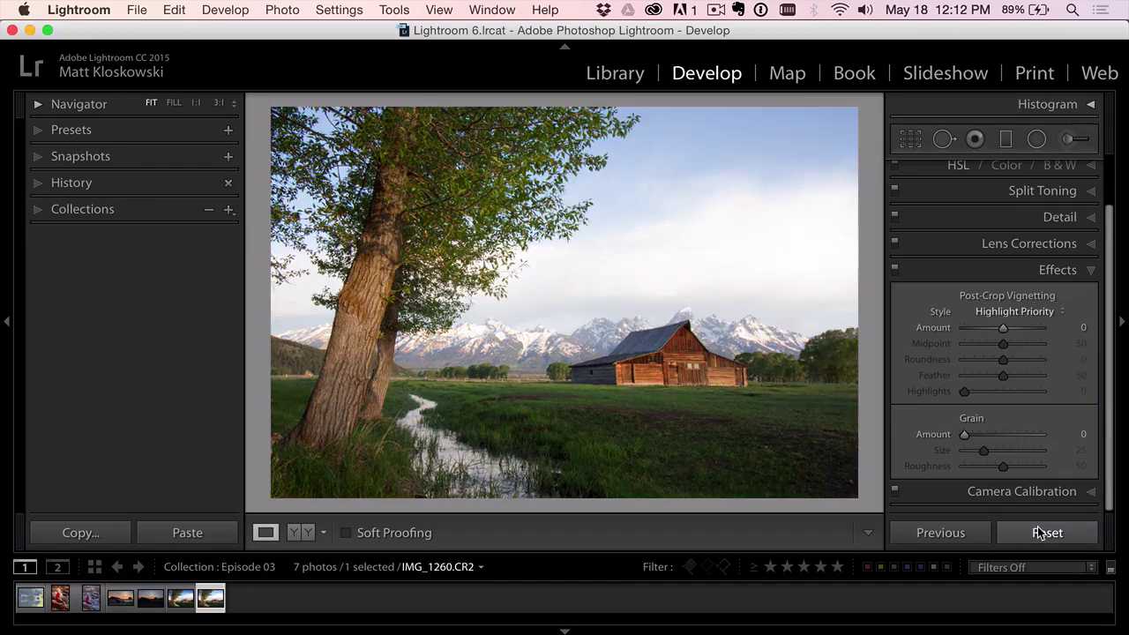
# - Hide the interface, black out the surroundings, and compare the edited barn photo with the original IMG_1260.CR2 back and forth
pyautogui.hotkey('shift', 'Tab')
pyautogui.press('l')
pyautogui.press('l')
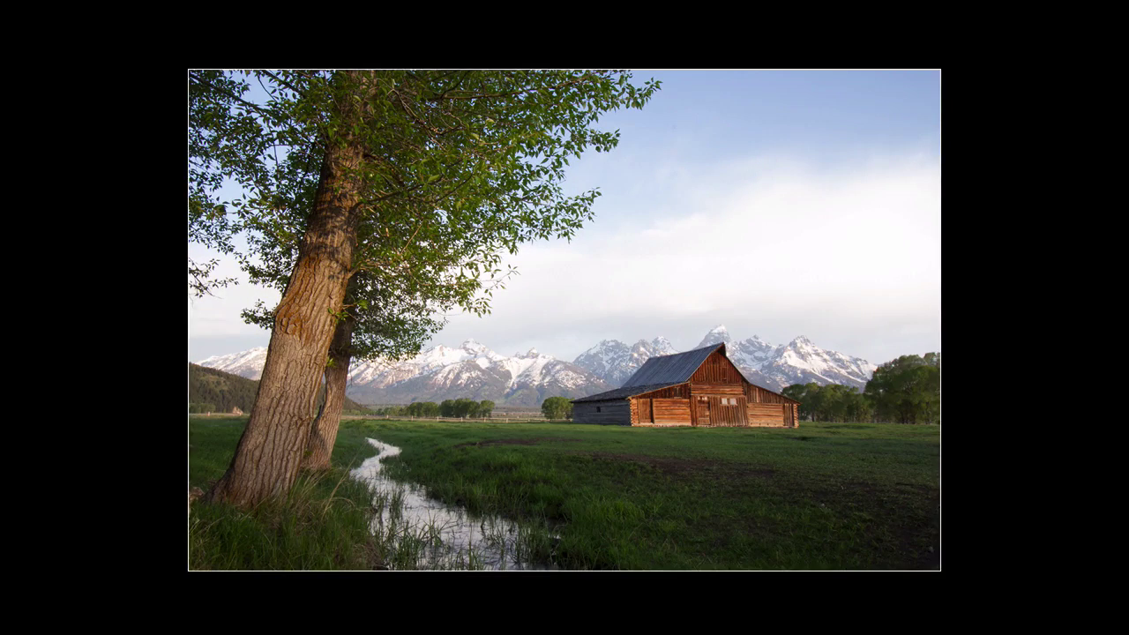
pyautogui.press('Left')
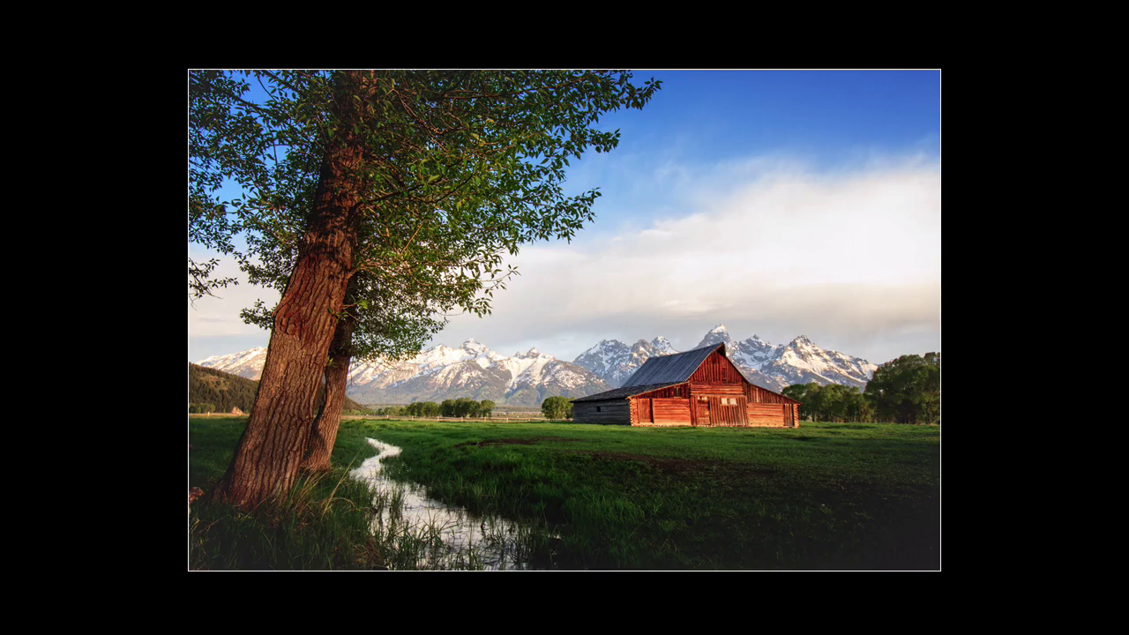
pyautogui.press('Right')
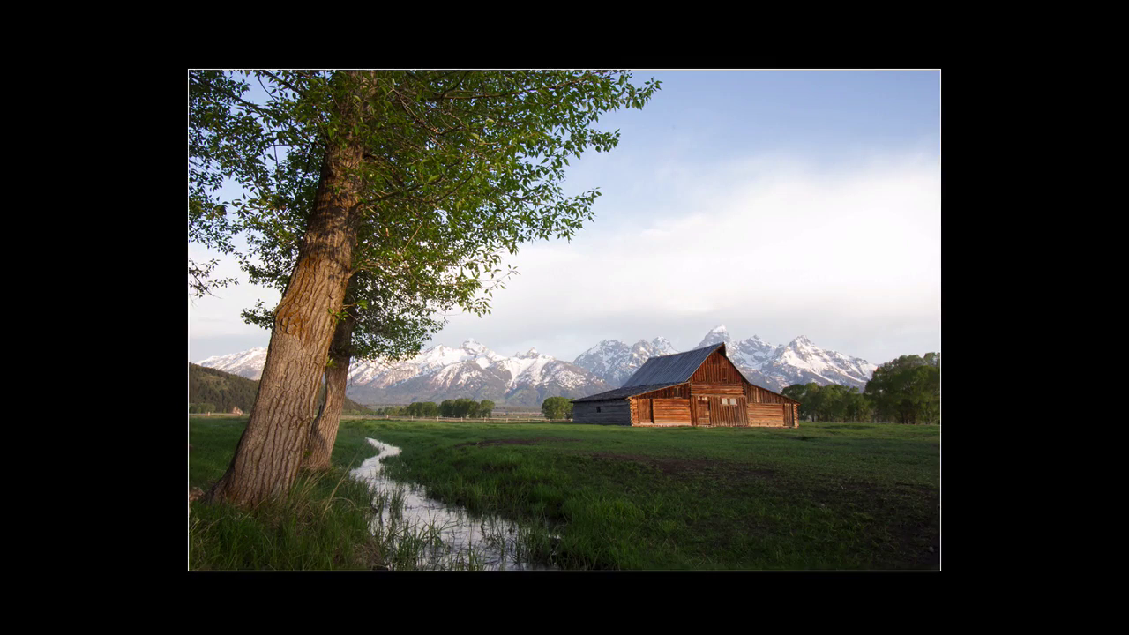
pyautogui.press('Left')
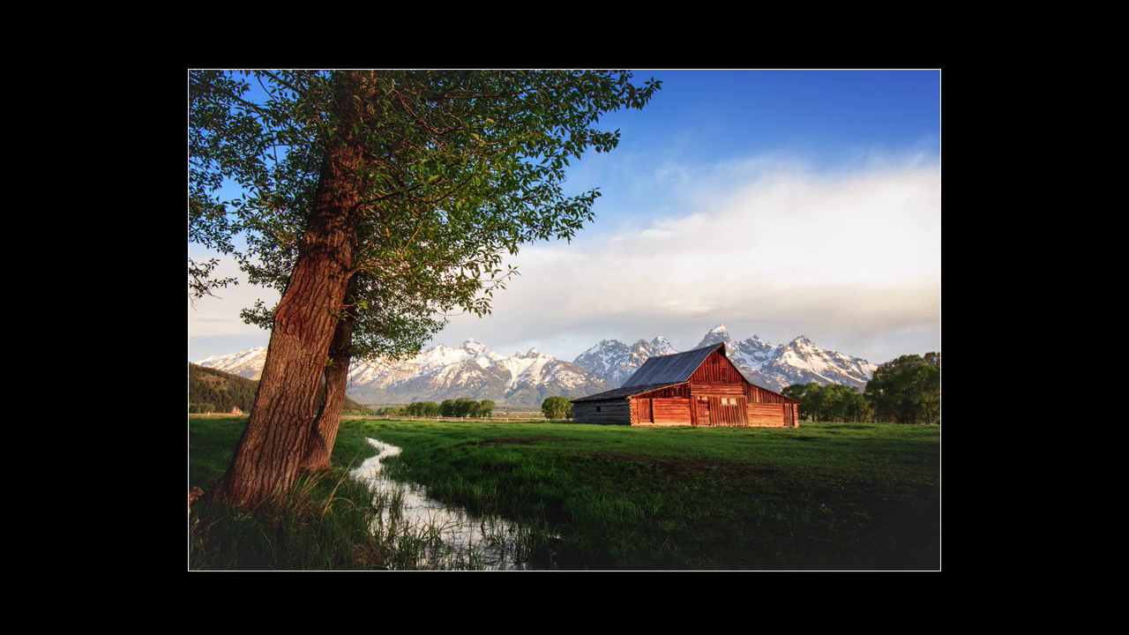
# - Switch to the ON1 Photos page in Safari and browse the latest articles to the "Your Photo… Our Look (Episode 2)" post
pyautogui.press('super+Tab')
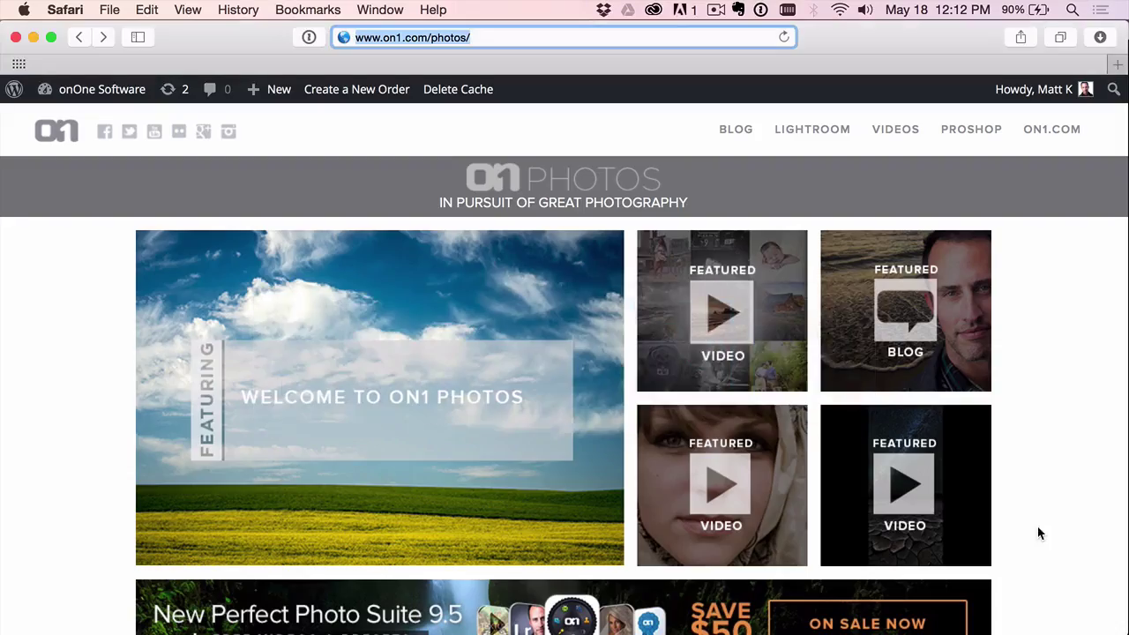
pyautogui.scroll(-5, 477, 251)
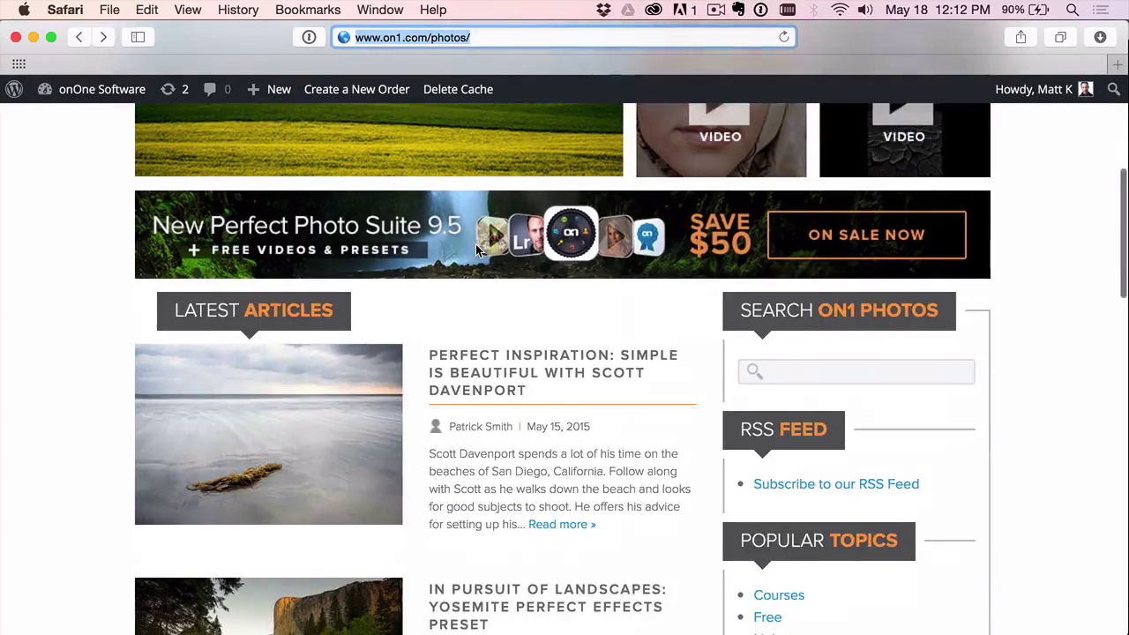
pyautogui.scroll(-15, 465, 285)
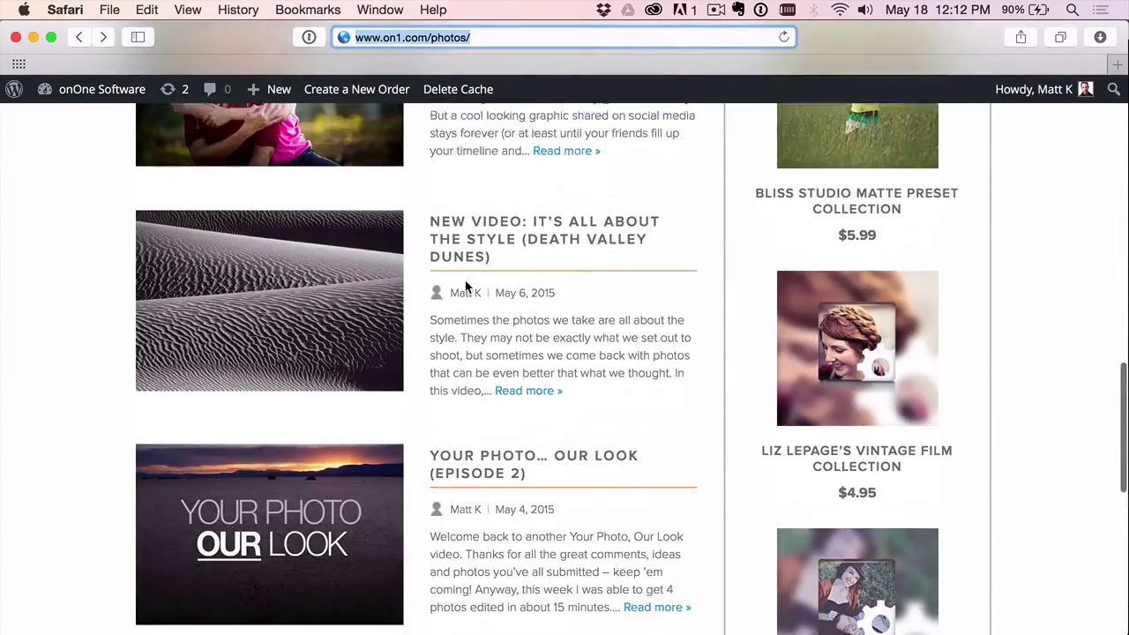